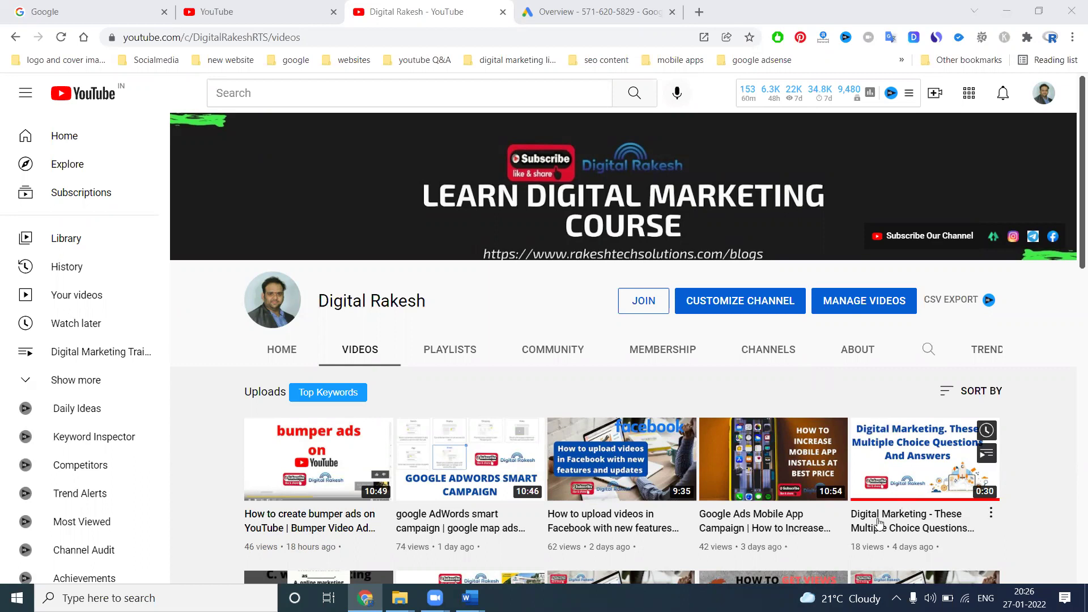
Step: Switch to the Google Ads account overview and start creating a new campaign
click(581, 14)
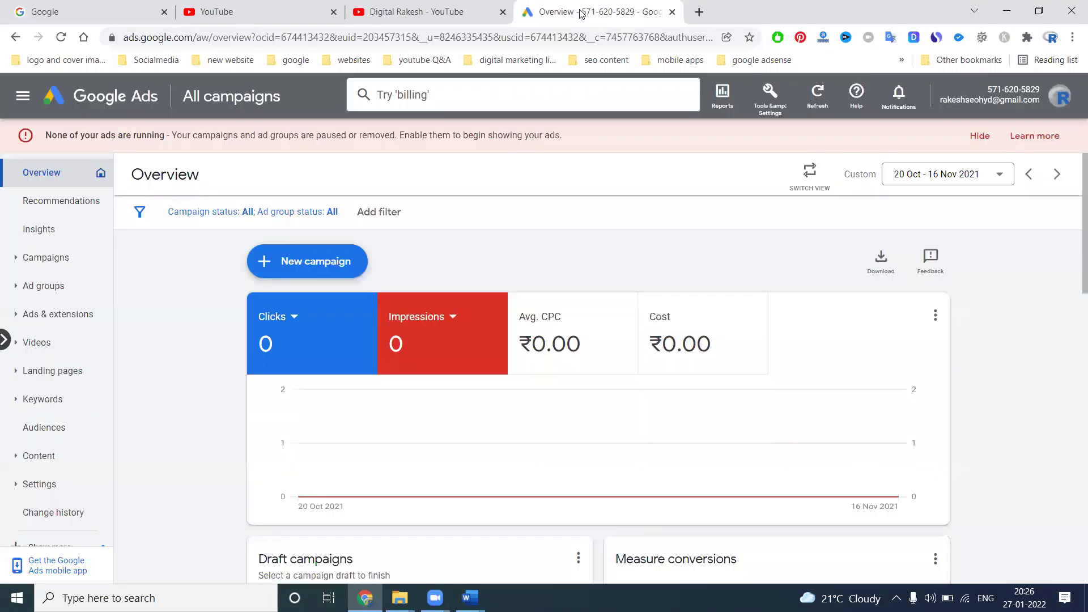
click(352, 263)
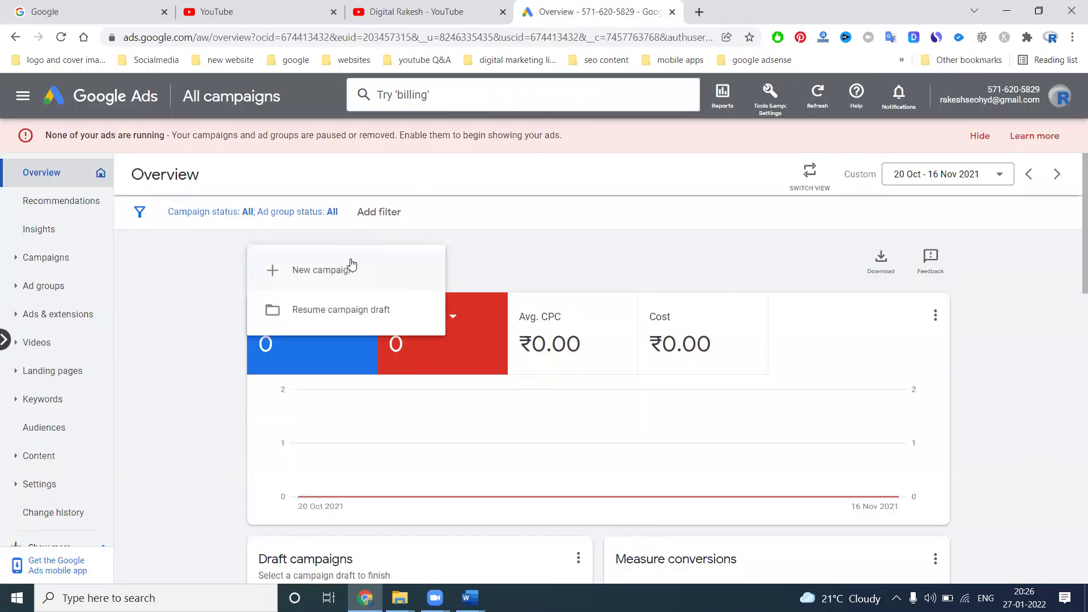
click(351, 264)
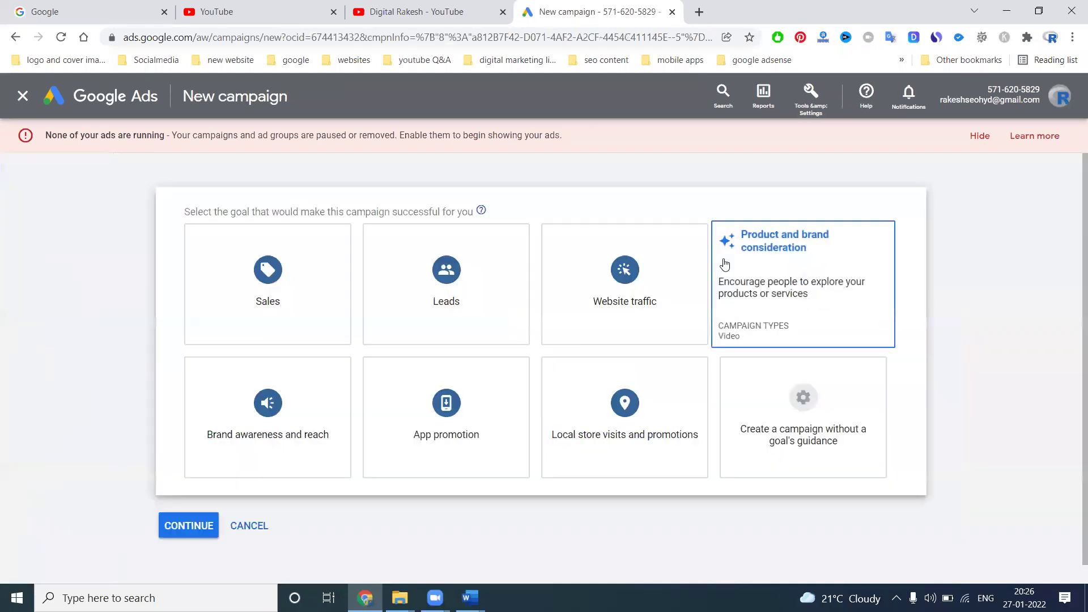
Step: Choose the Leads goal and examine the campaign types it offers, including Discovery
click(486, 284)
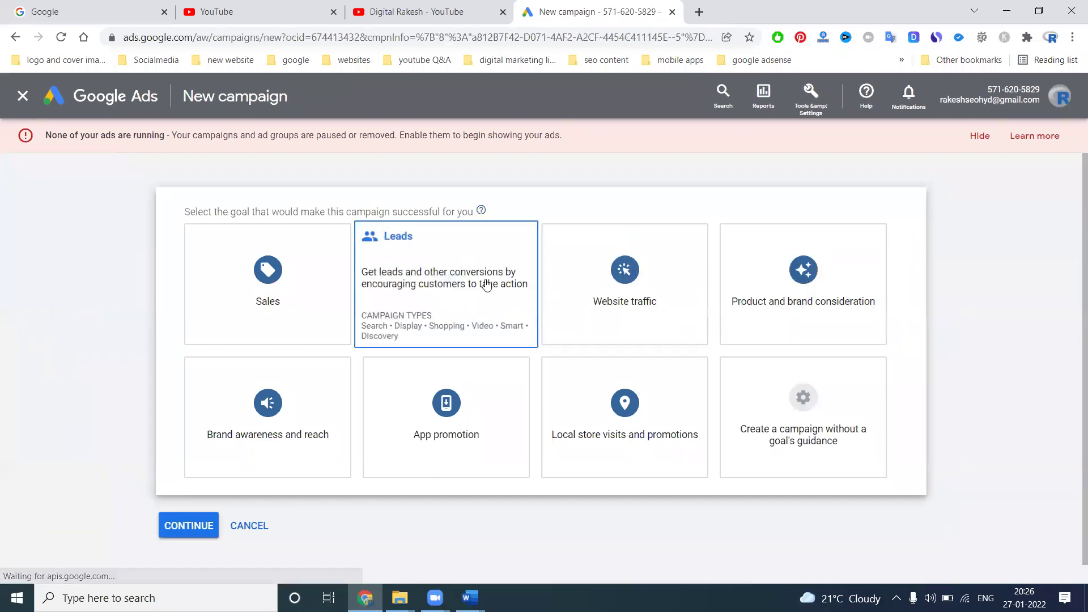
scroll(924, 335, down, 1)
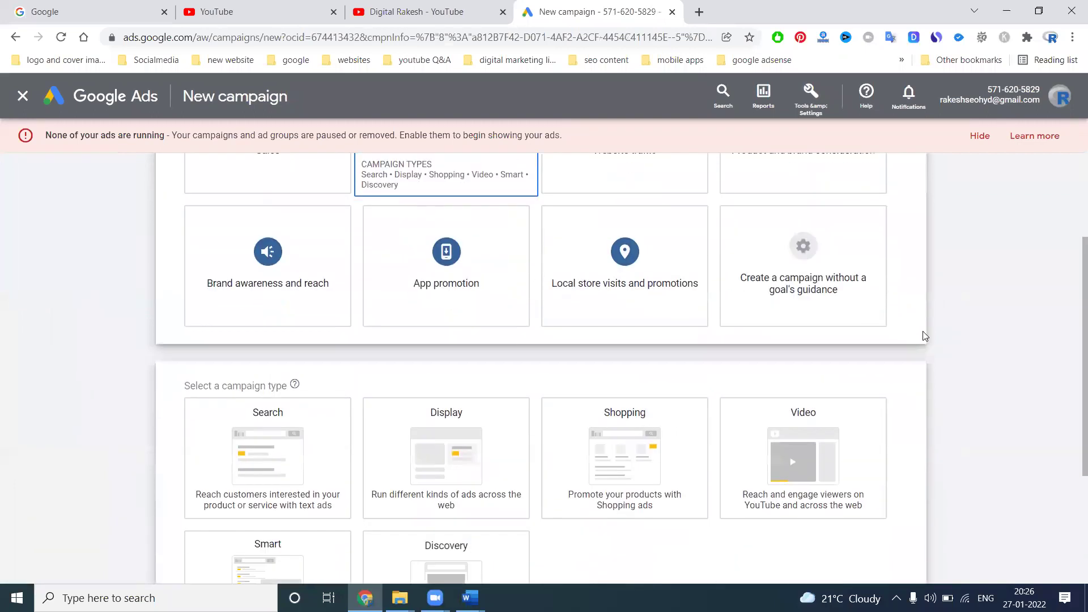
scroll(923, 335, down, 3)
mouse_move(432, 399)
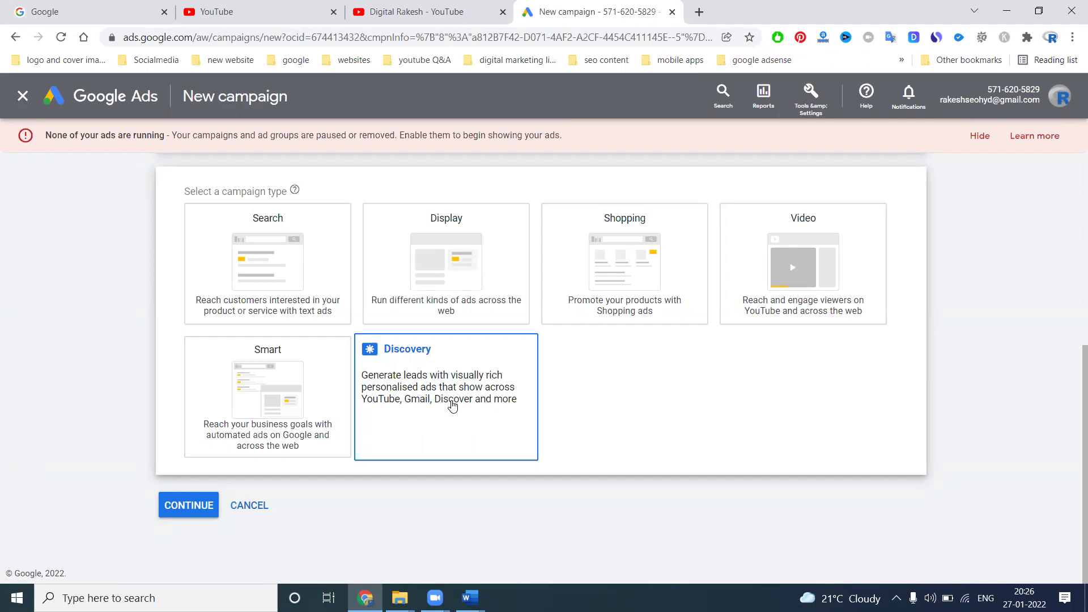
scroll(452, 405, up, 6)
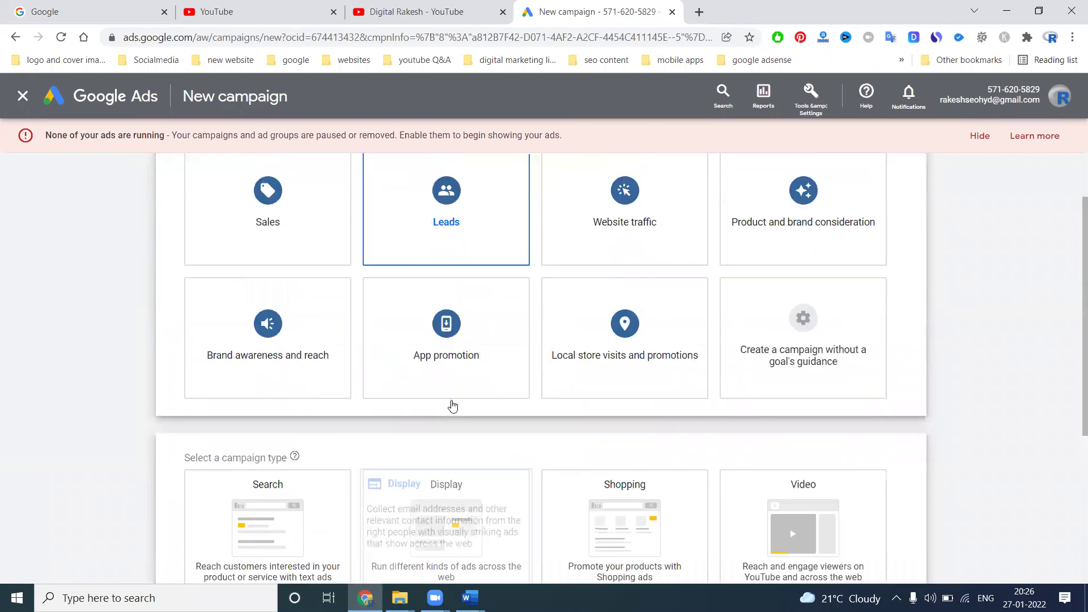
Step: Compare the campaign types offered by the Website traffic, Sales, Product and brand consideration, and Brand awareness and reach goals
click(598, 294)
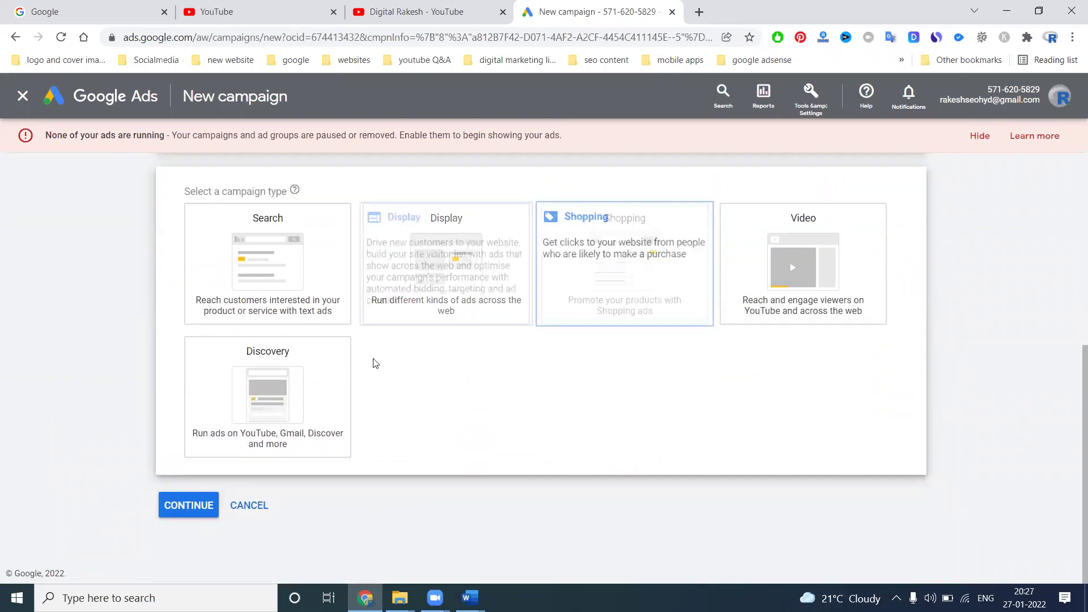
scroll(269, 271, up, 5)
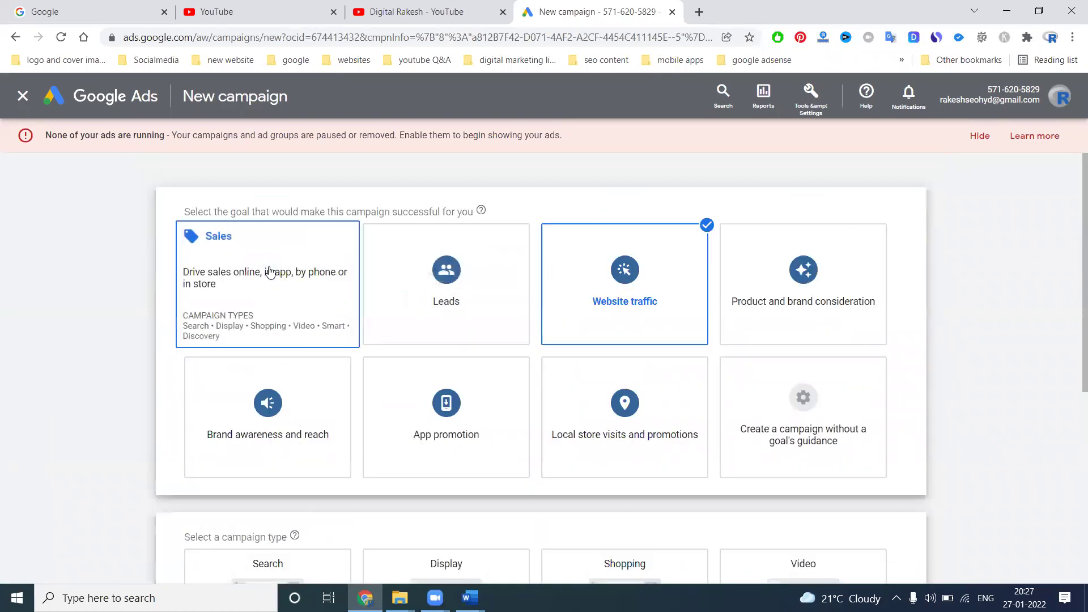
scroll(272, 272, down, 6)
scroll(450, 364, up, 6)
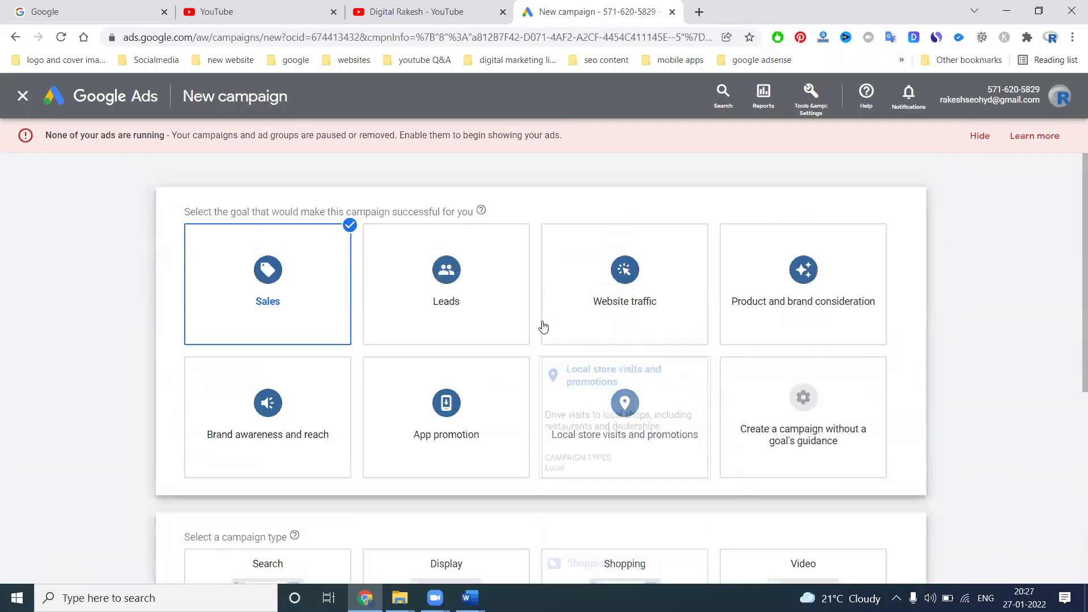
click(776, 266)
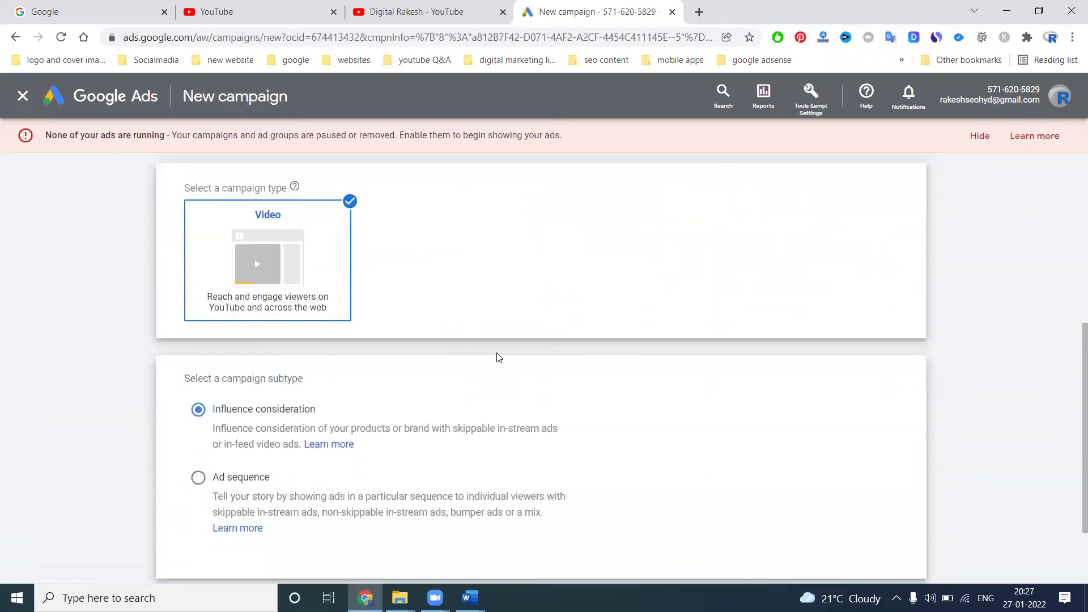
scroll(493, 317, up, 5)
click(284, 345)
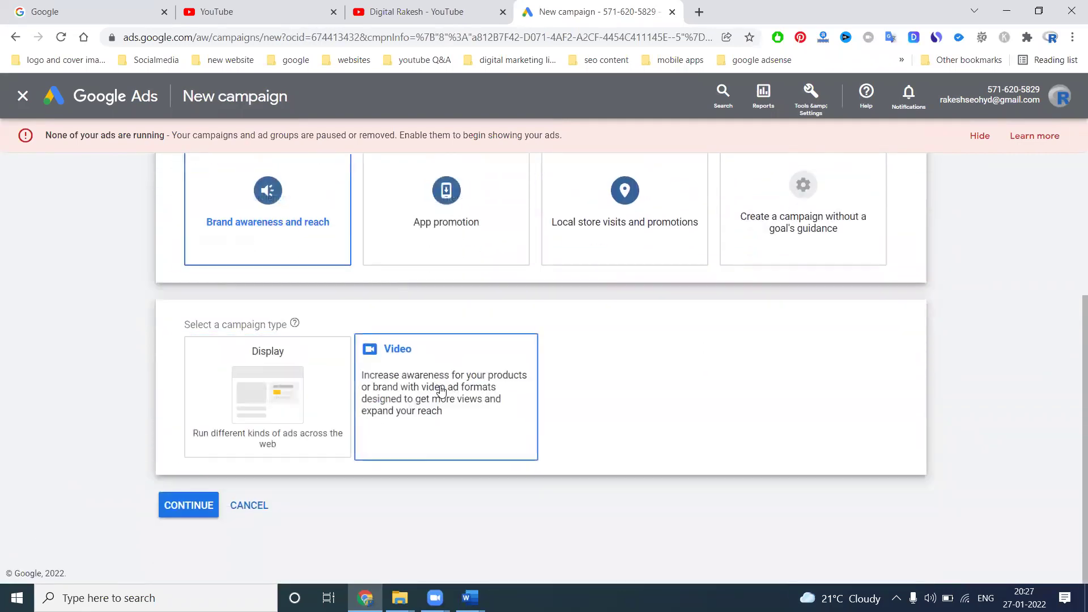
scroll(622, 374, up, 4)
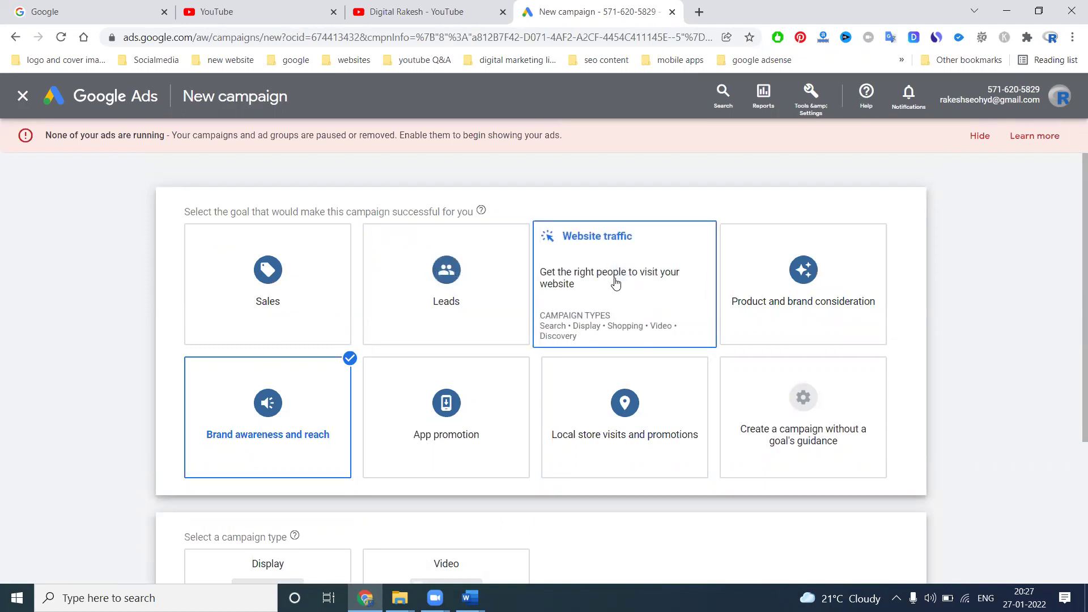
Step: Try the Discovery campaign type under the Website traffic goal and under a campaign without a goal's guidance
scroll(615, 283, down, 6)
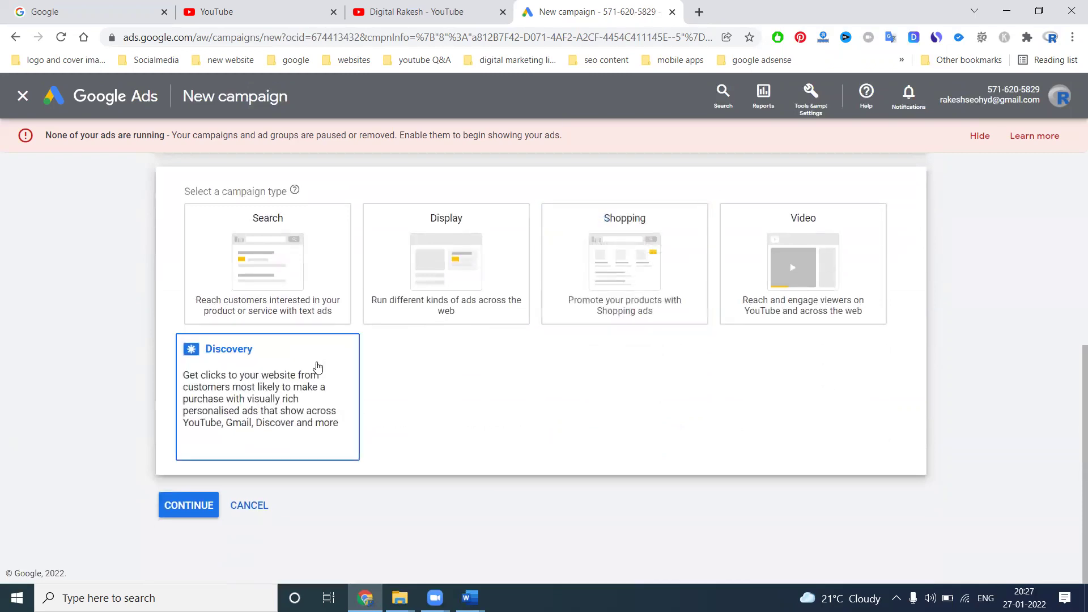
click(316, 367)
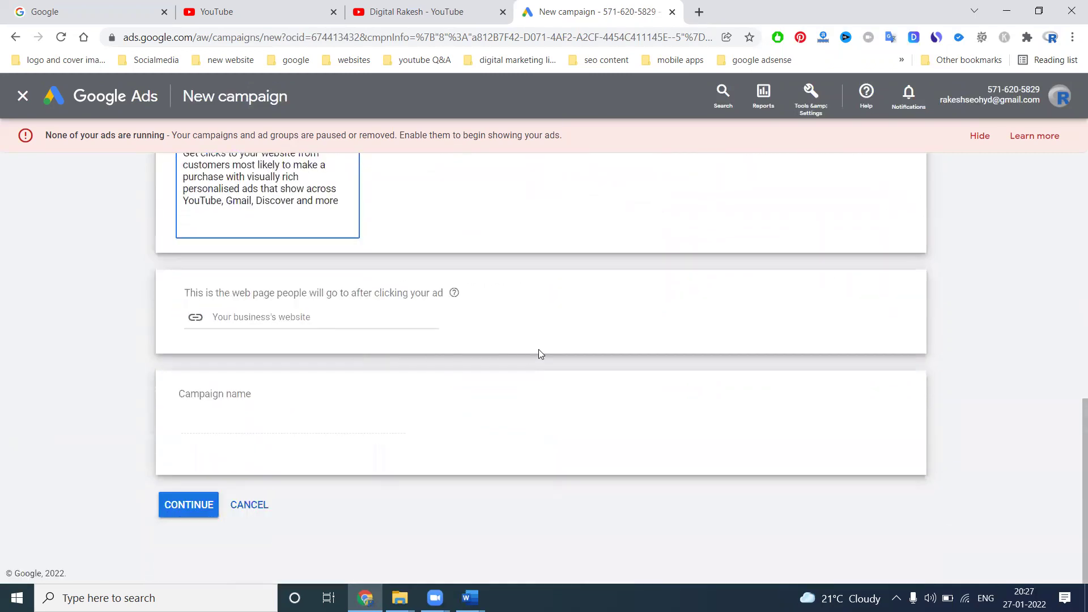
scroll(980, 361, up, 10)
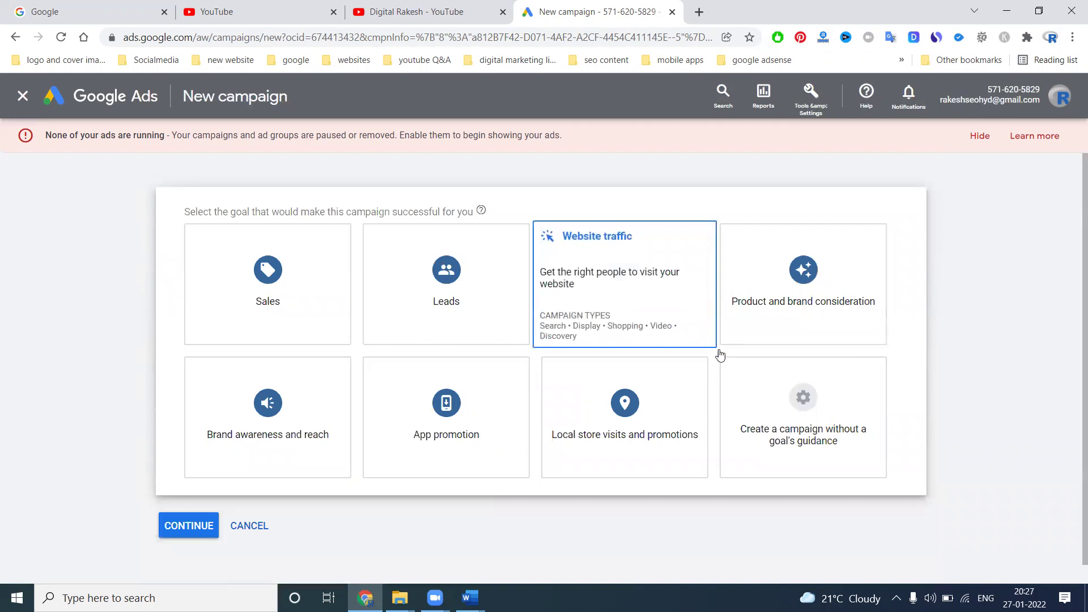
click(777, 391)
click(813, 374)
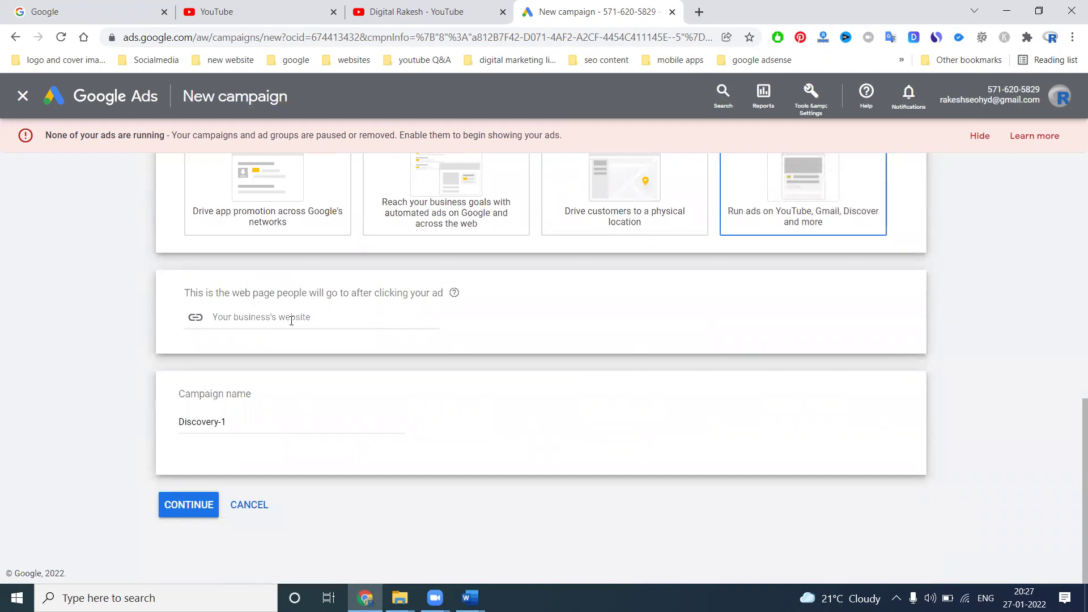
Step: Select the Website traffic goal with the Discovery campaign type
scroll(578, 340, up, 7)
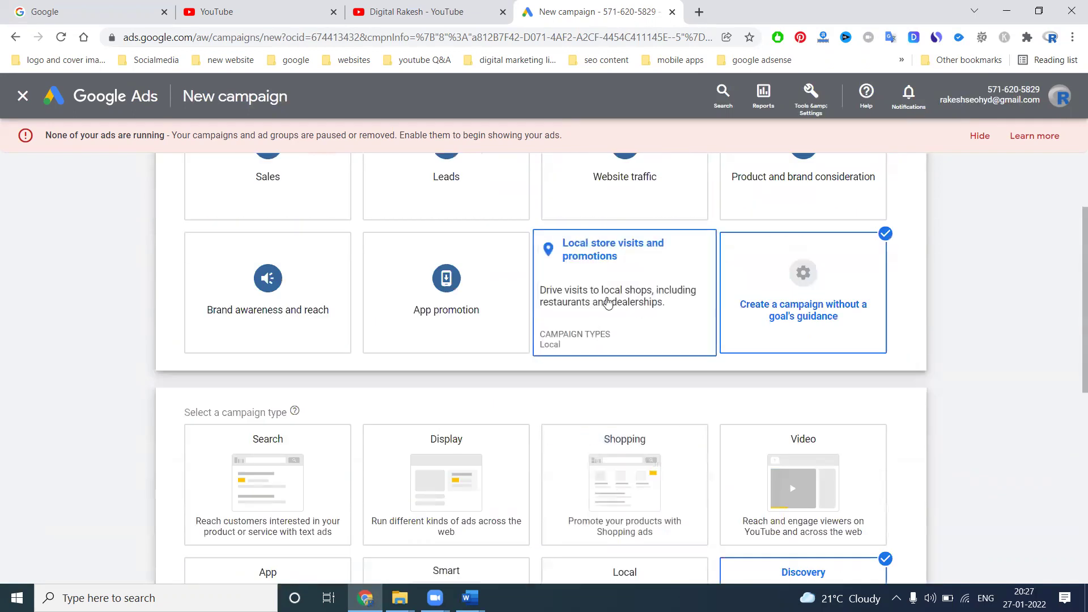
scroll(626, 198, down, 4)
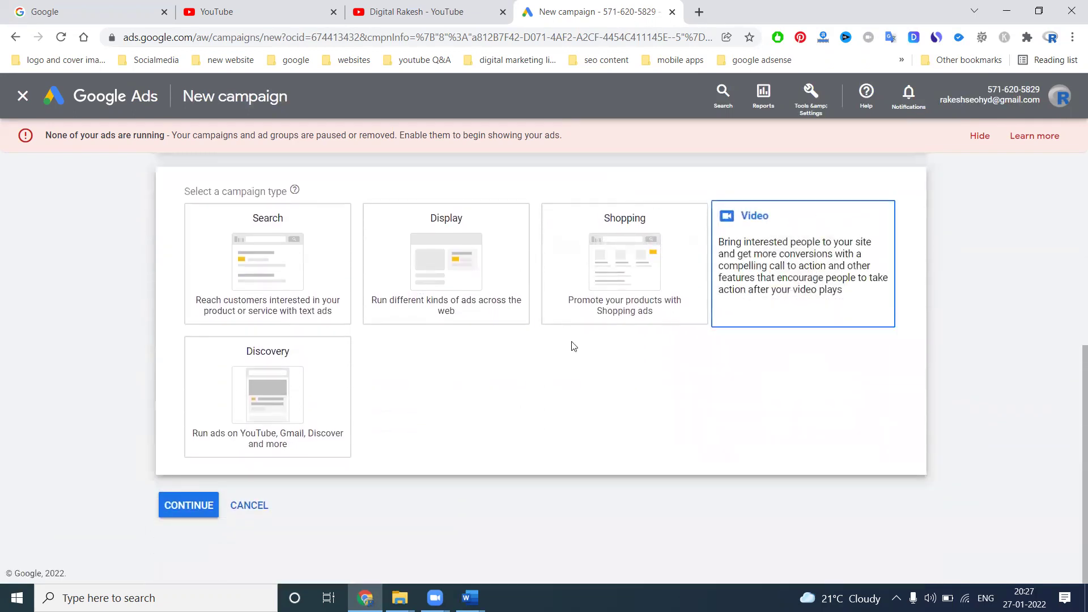
click(308, 386)
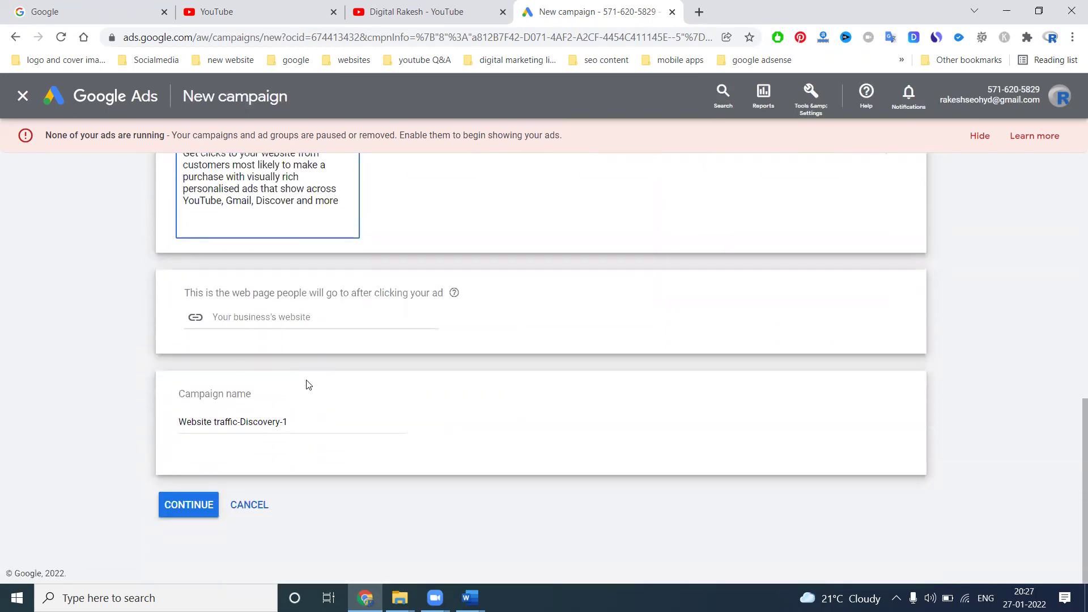
Step: Open rakeshtechsolutions.com in a new tab and copy its address into the campaign's business website field
click(699, 12)
text(r)
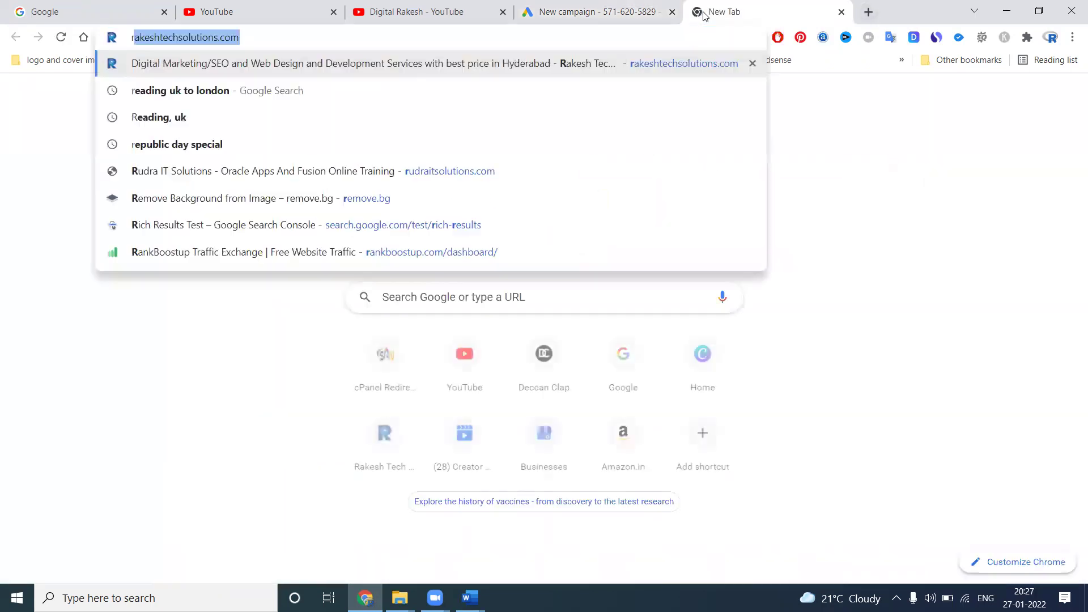
key(Return)
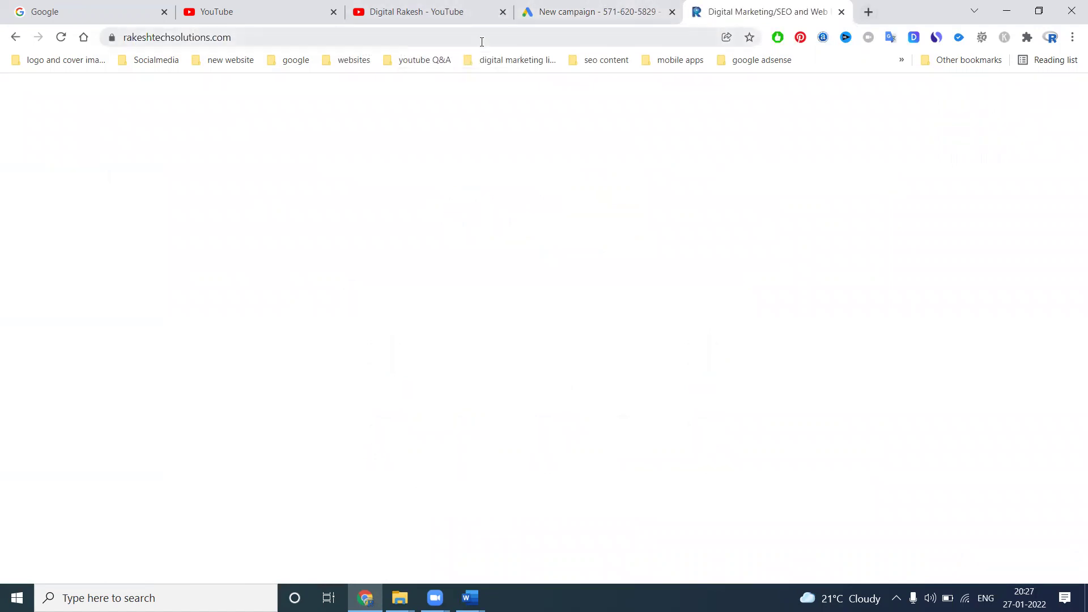
click(481, 38)
key(ctrl+c)
click(572, 11)
click(320, 320)
key(ctrl+v)
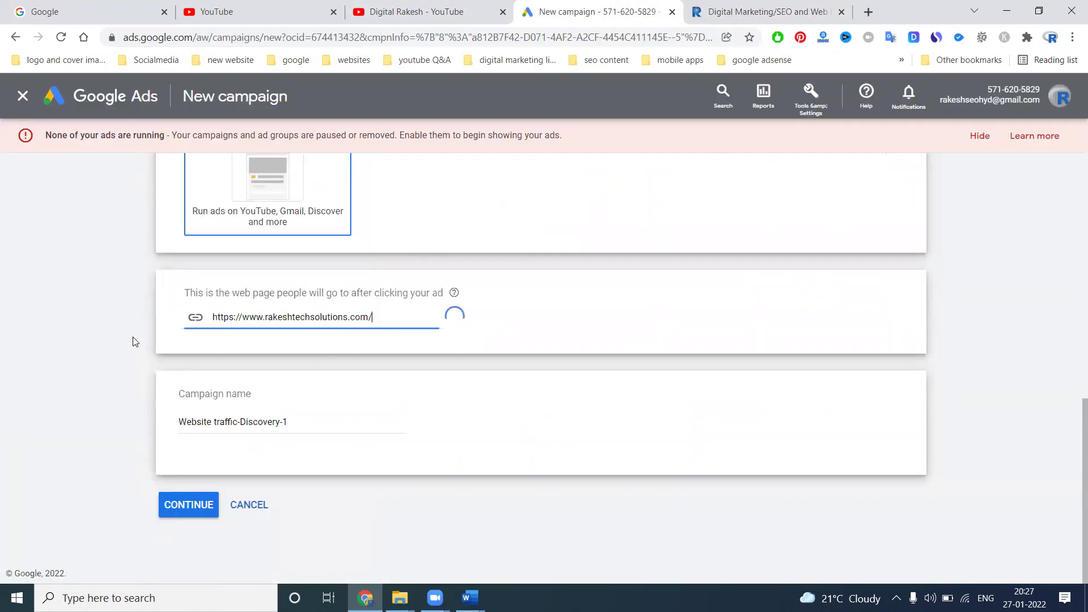
Step: Add "Its" in front of the campaign name Website traffic-Discovery-1 and continue to the campaign settings
click(179, 422)
text(Its)
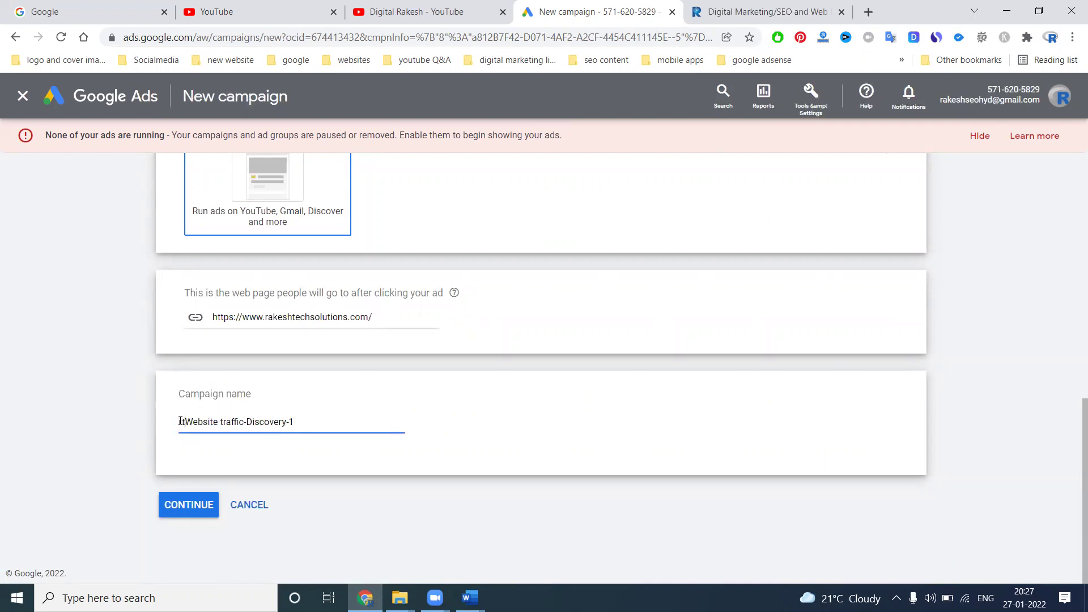
click(173, 506)
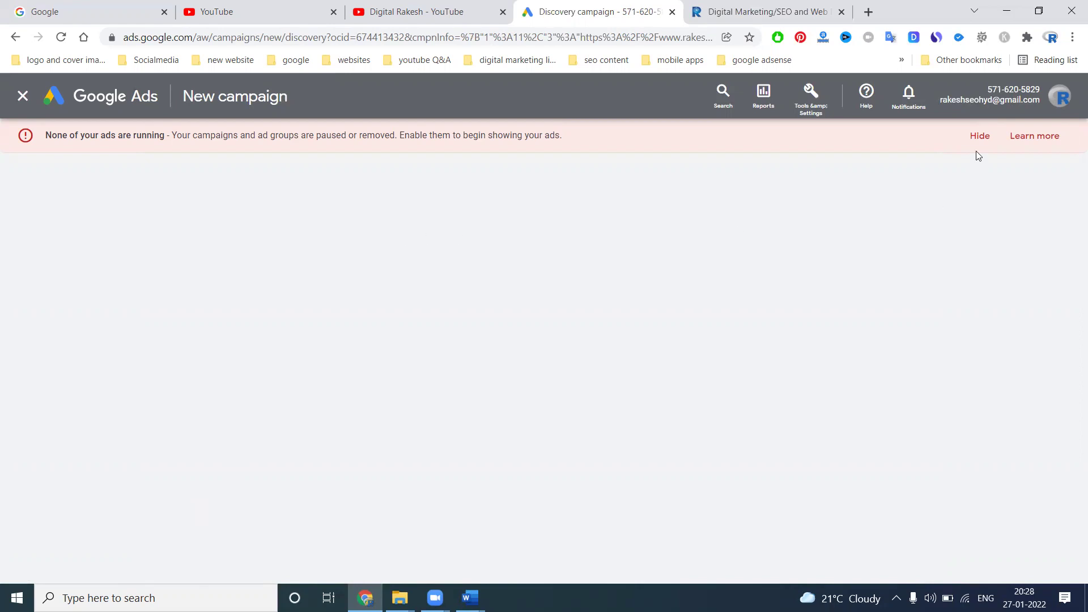
Step: Hide the alert about ads not running and reload the blank campaign page
click(977, 136)
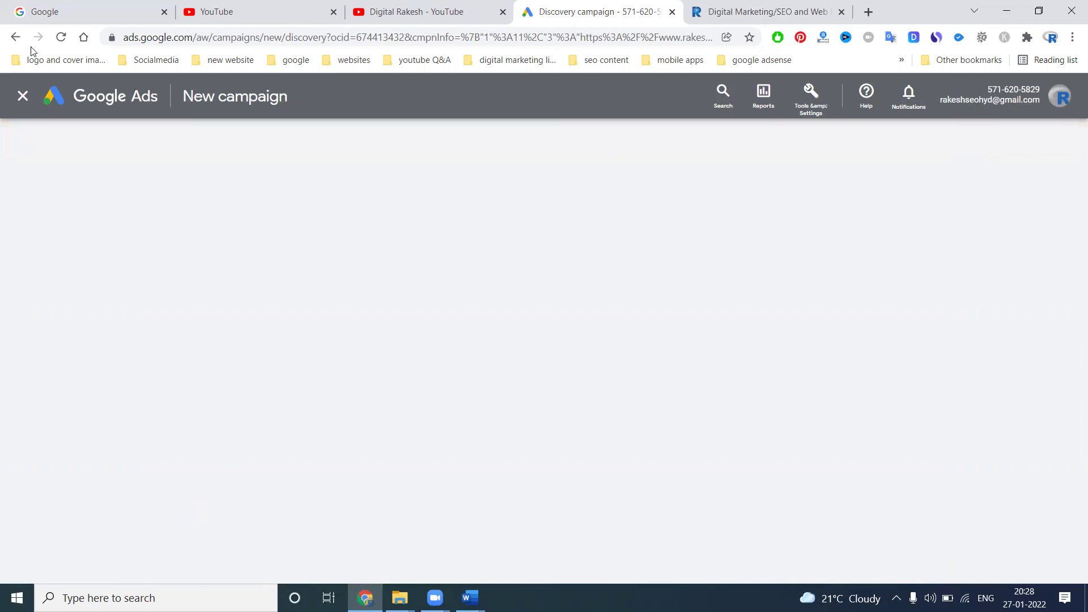
click(62, 37)
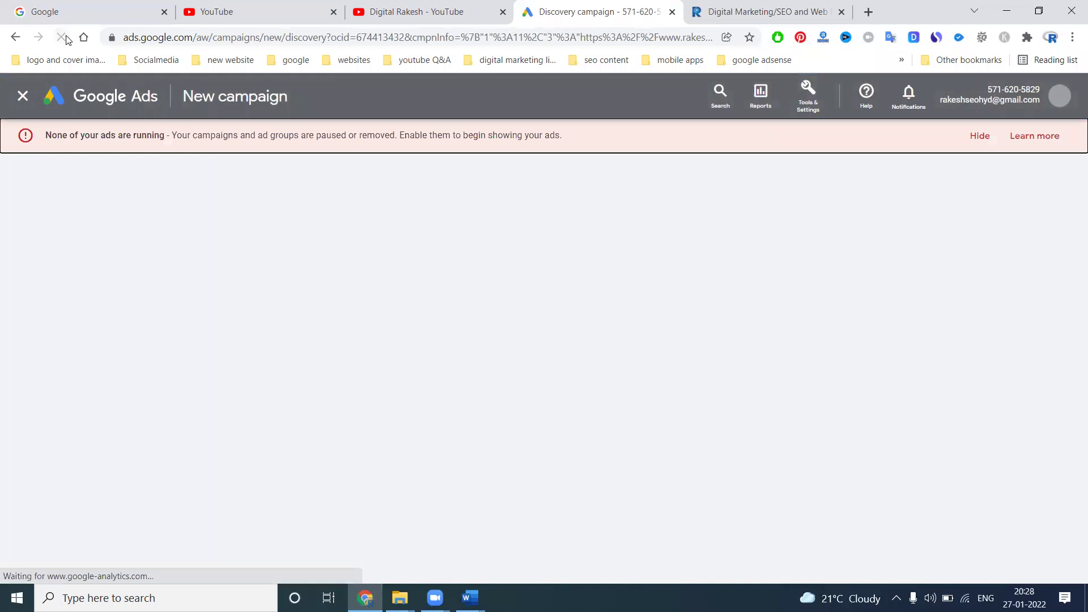
click(61, 37)
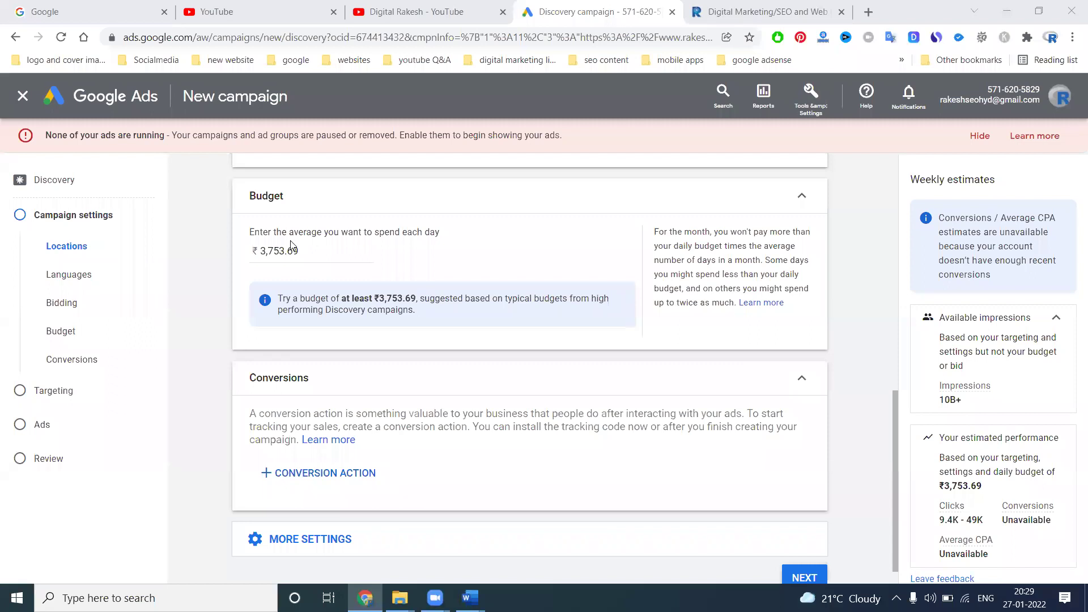
Step: Try an average daily budget of ₹500 and replace it with the suggested ₹3,753.69
double_click(292, 250)
text(500)
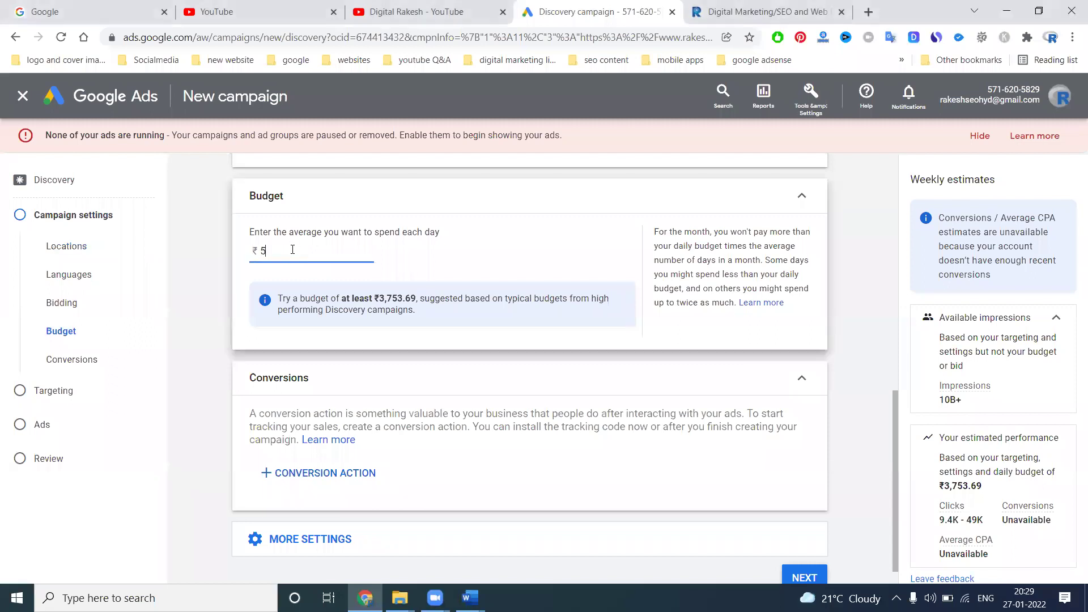
click(237, 278)
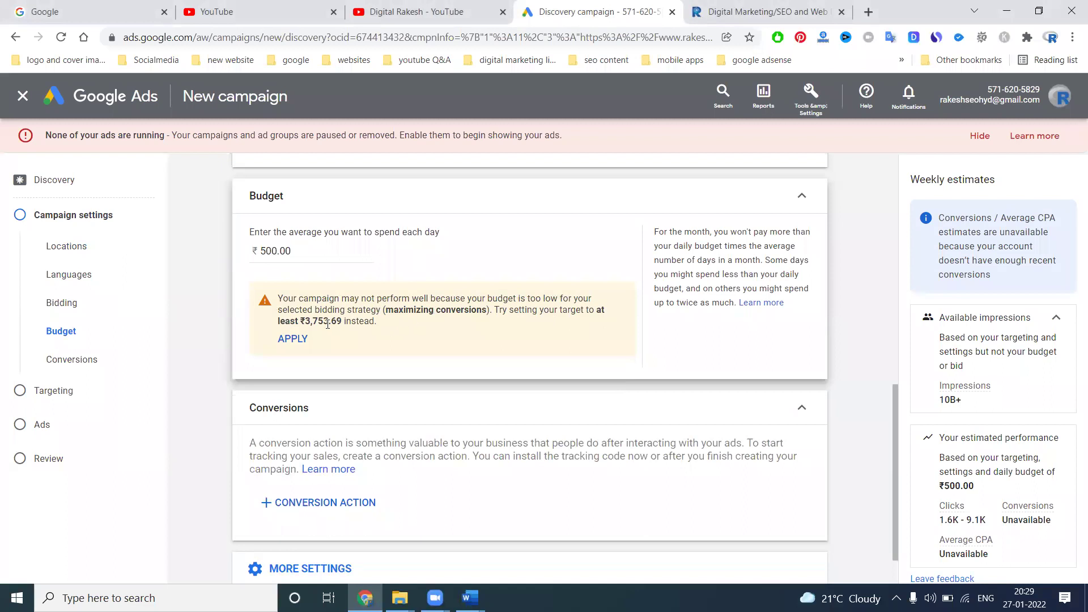
click(285, 339)
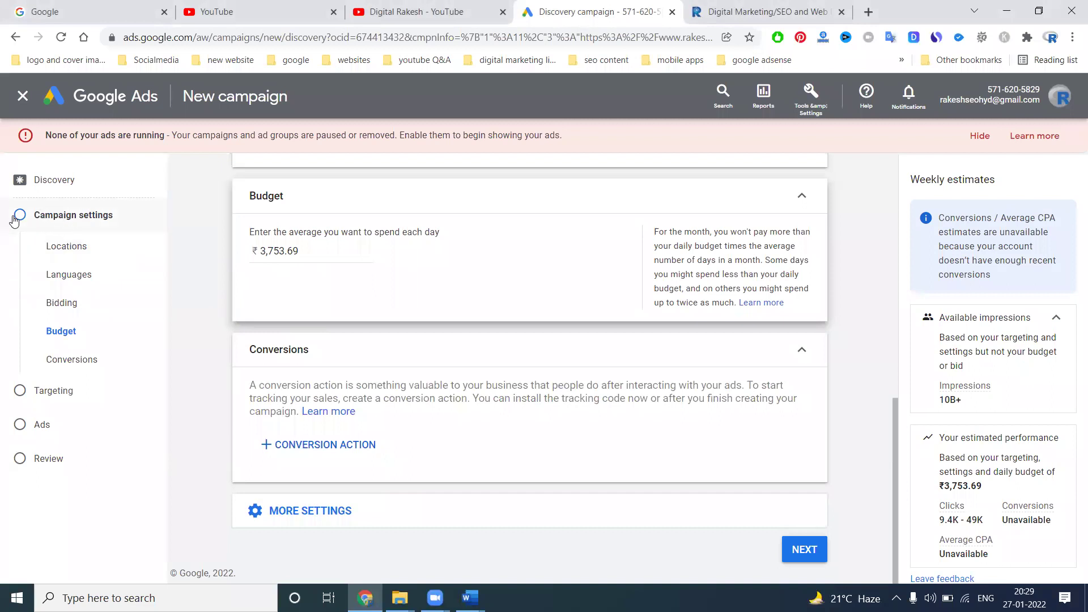
Step: Set the campaign's target location to India
click(58, 244)
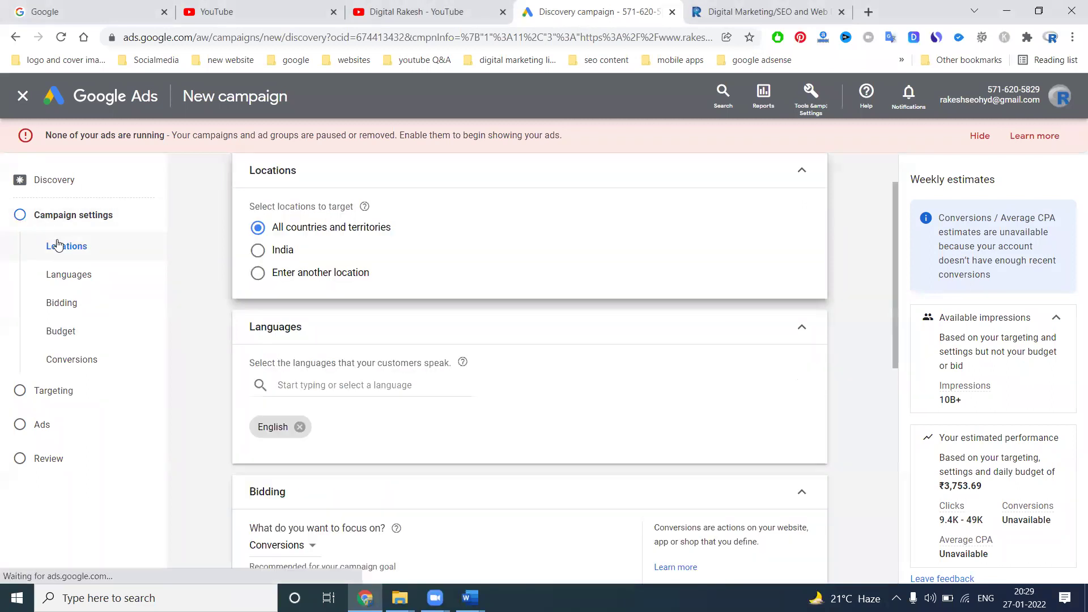
click(281, 248)
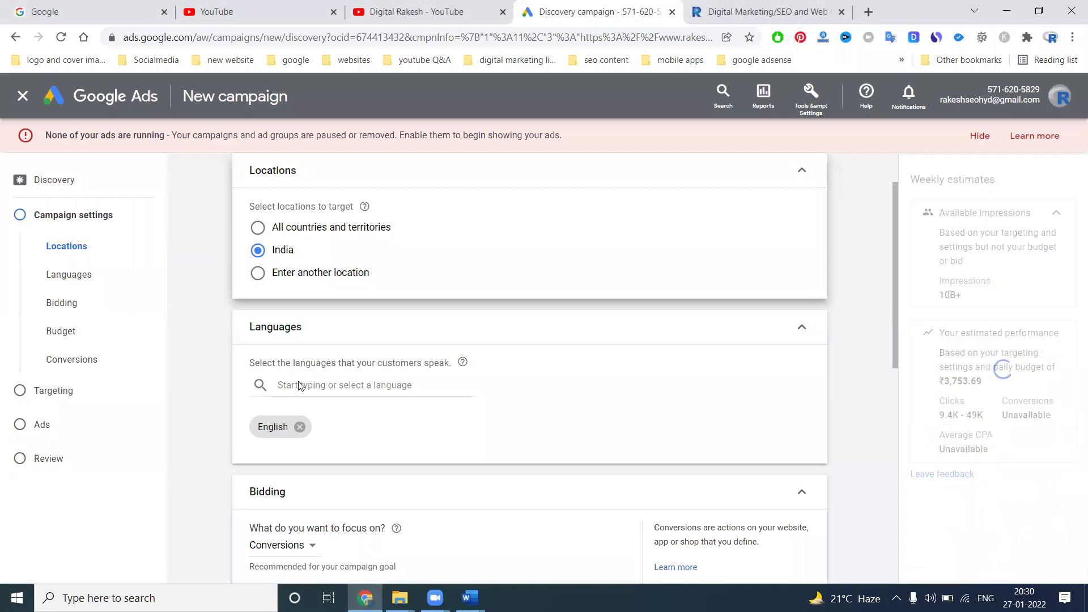
Step: Keep Conversions as the bidding focus of the campaign
scroll(298, 387, down, 6)
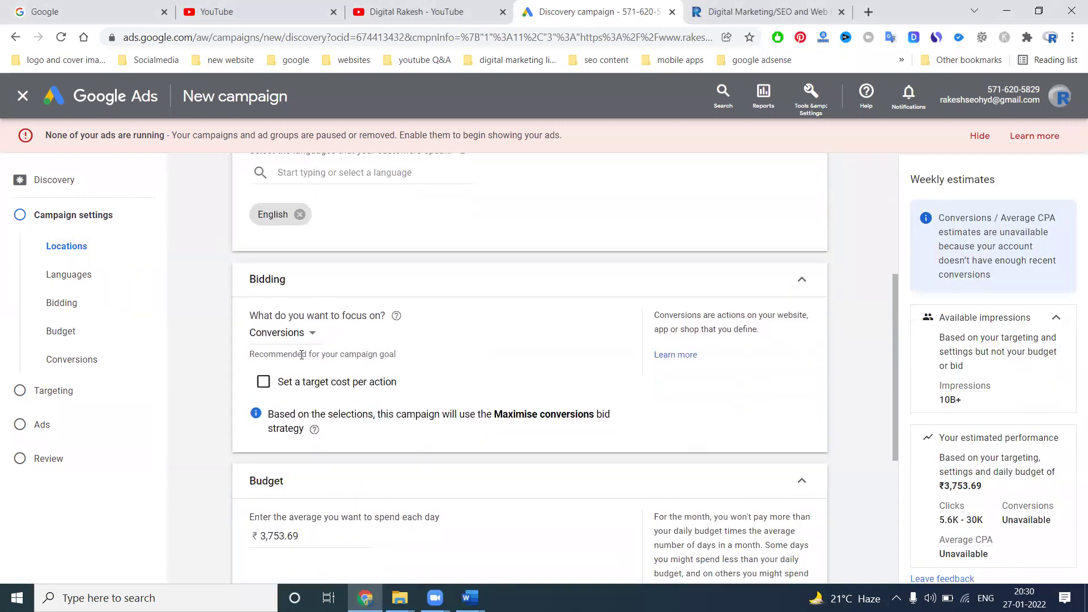
click(294, 192)
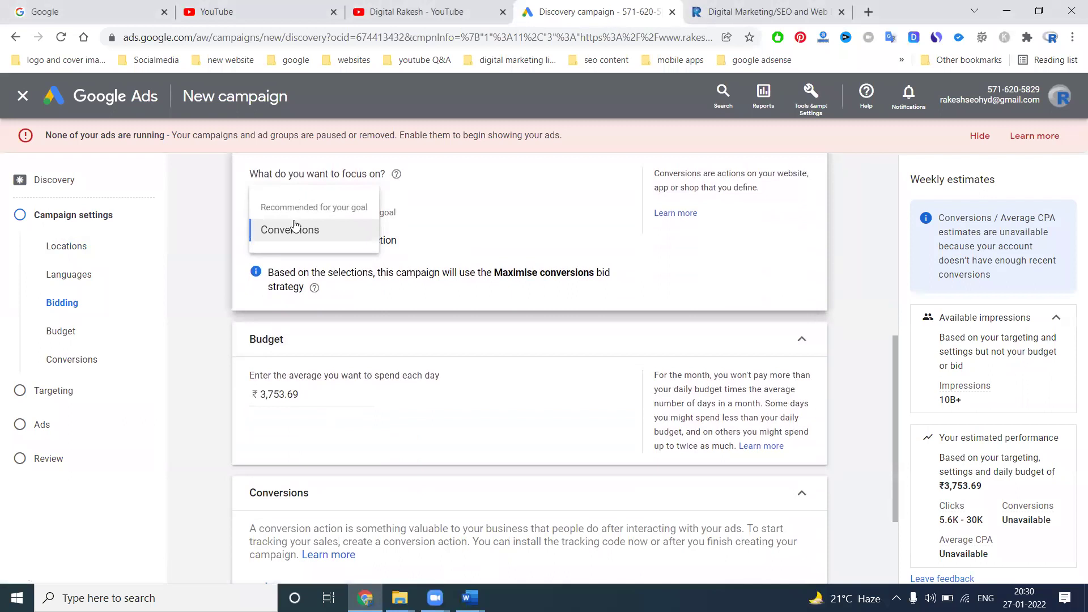
click(293, 232)
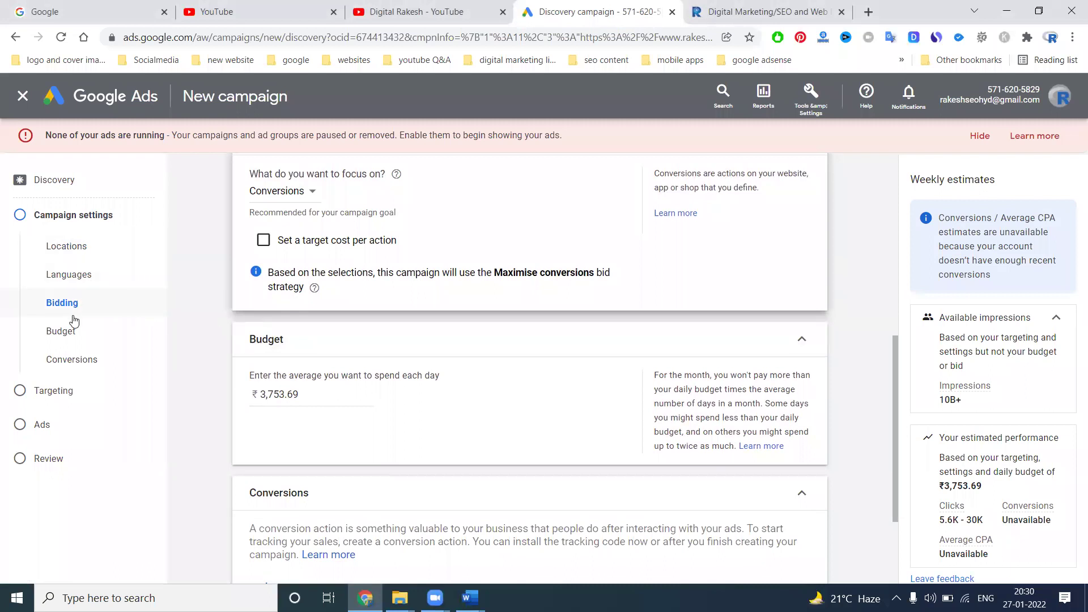
Step: Try ₹500 as the average daily budget and apply the recommended ₹3,753.69 in its place
click(68, 337)
double_click(301, 248)
text(500)
click(231, 286)
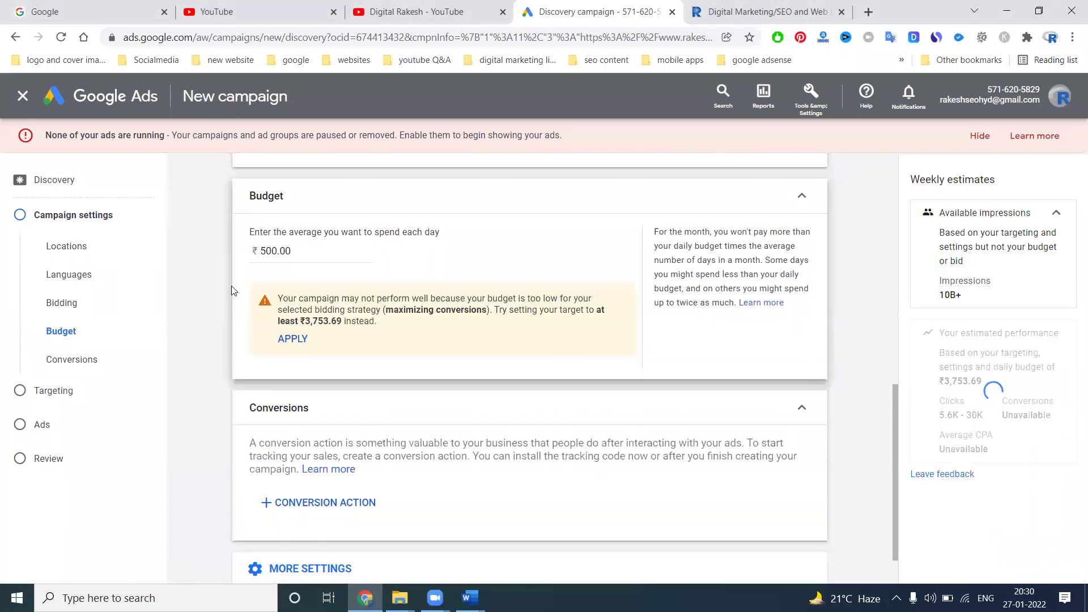
click(291, 340)
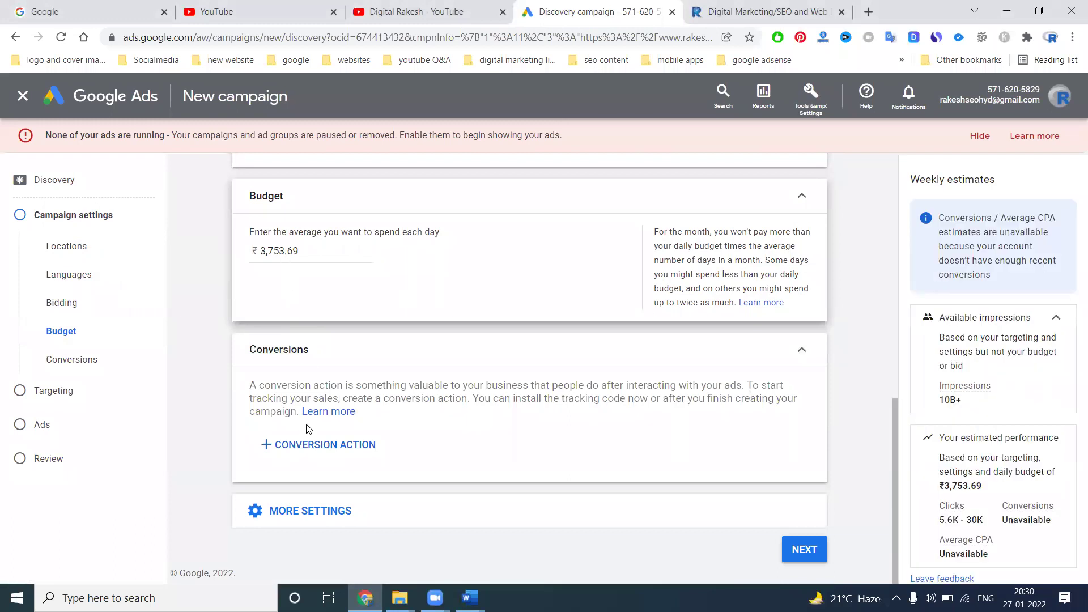
Step: View the selectable conversion actions, and open the Conversions page in a new tab to look at the kinds of new conversion action
click(295, 443)
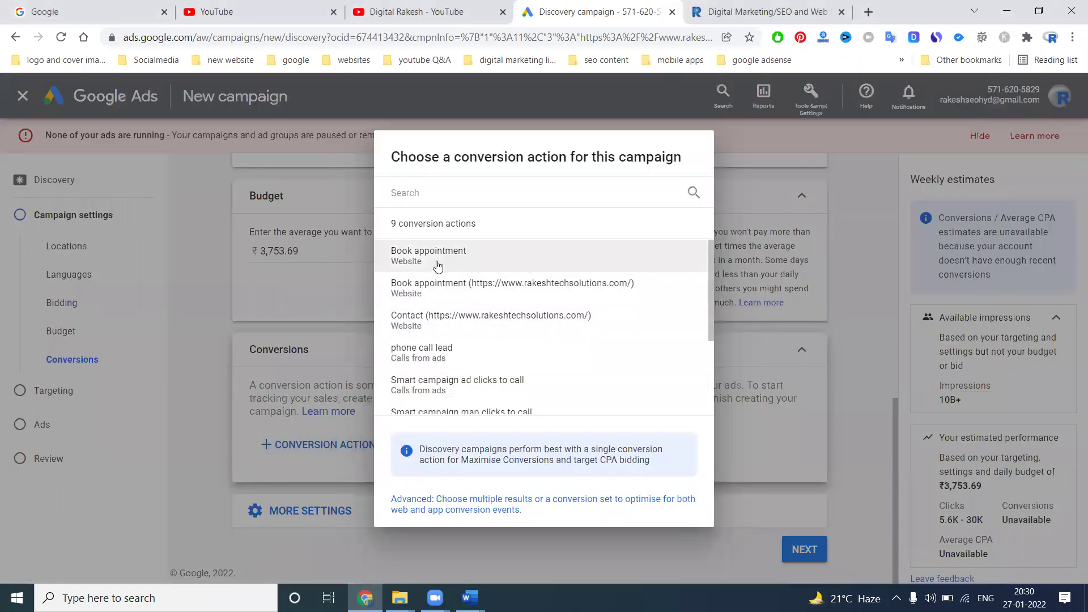
click(800, 150)
click(810, 95)
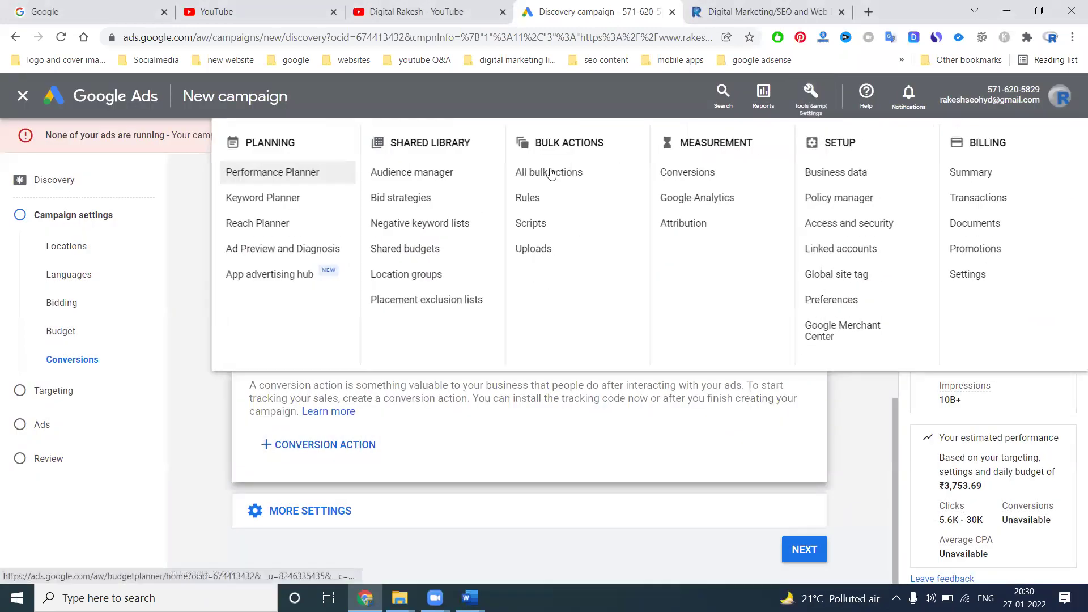
right_click(689, 170)
click(720, 179)
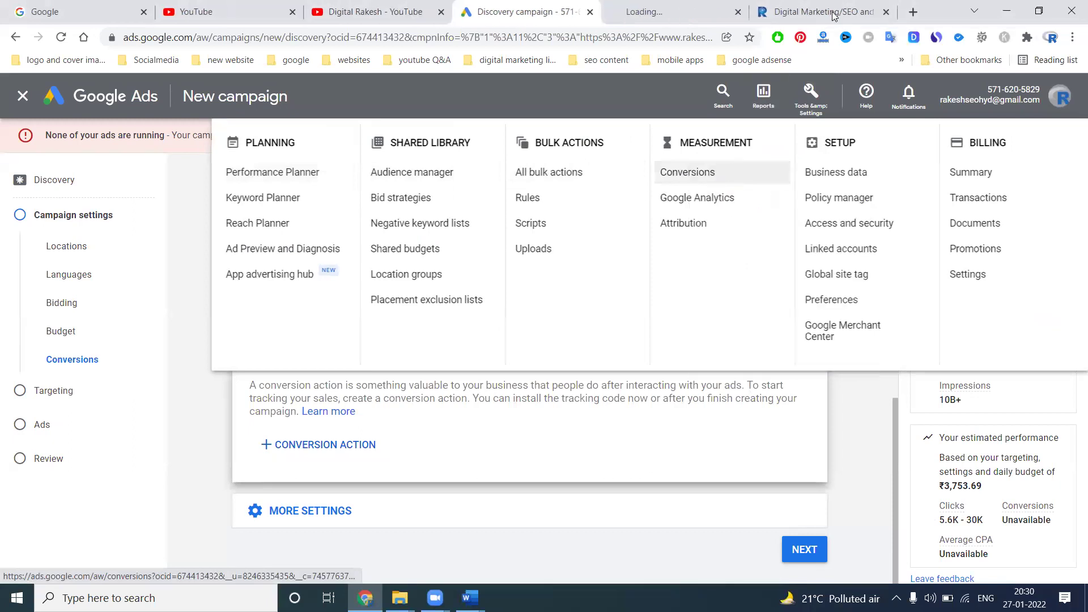
click(697, 11)
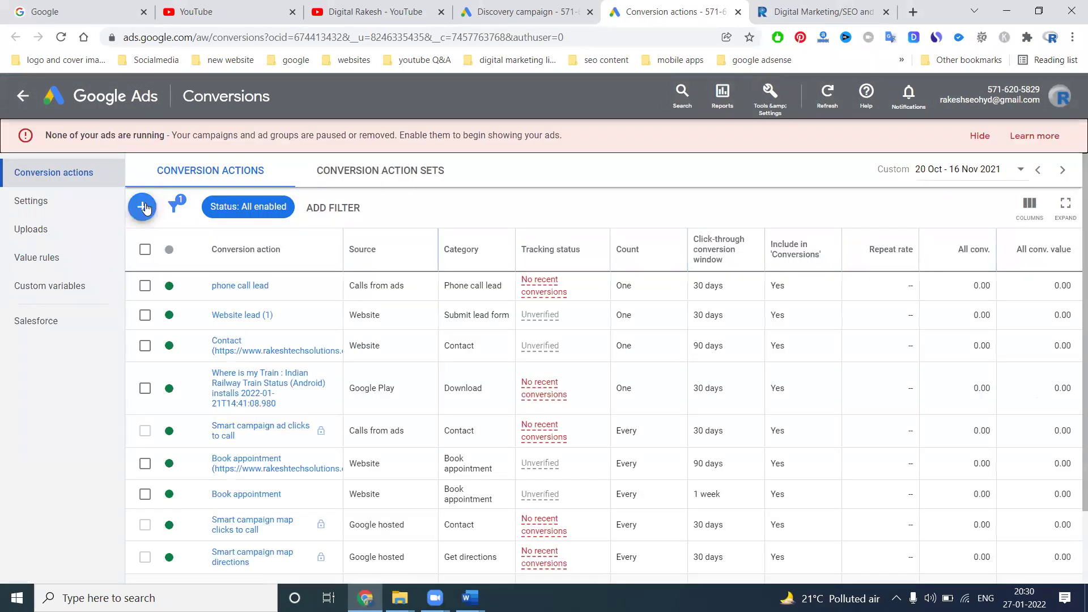
click(142, 207)
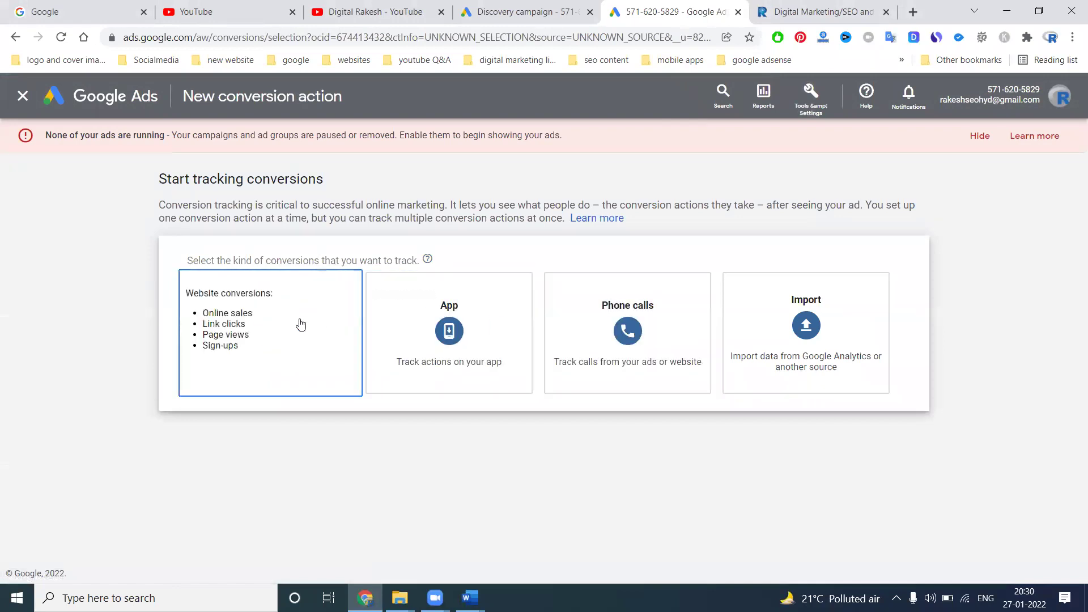
Step: Return to the Discovery campaign and assign the Book appointment website conversion action to it
click(549, 8)
click(295, 445)
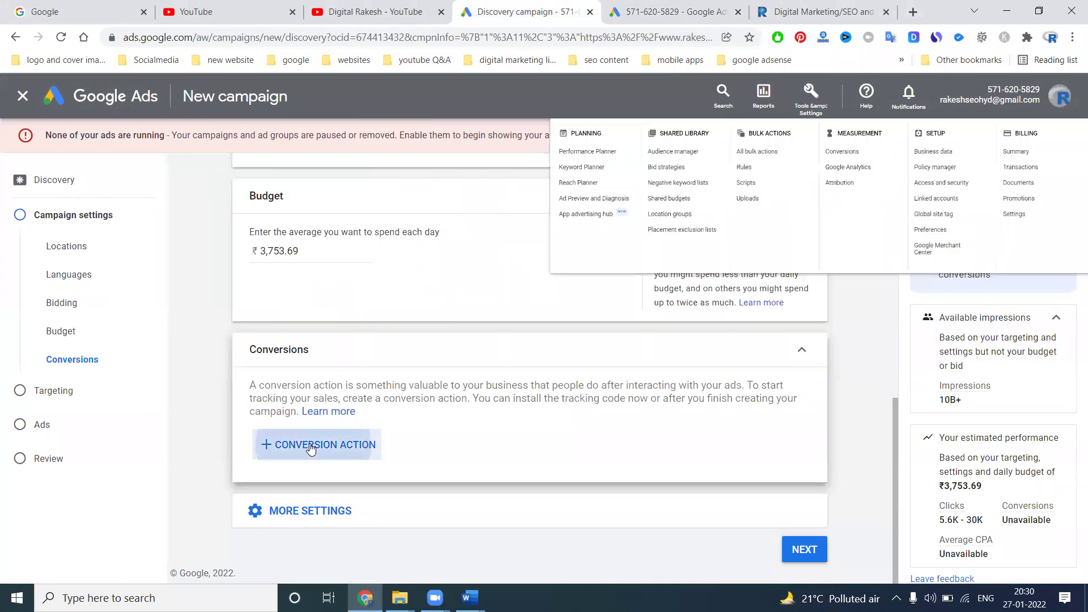
click(434, 256)
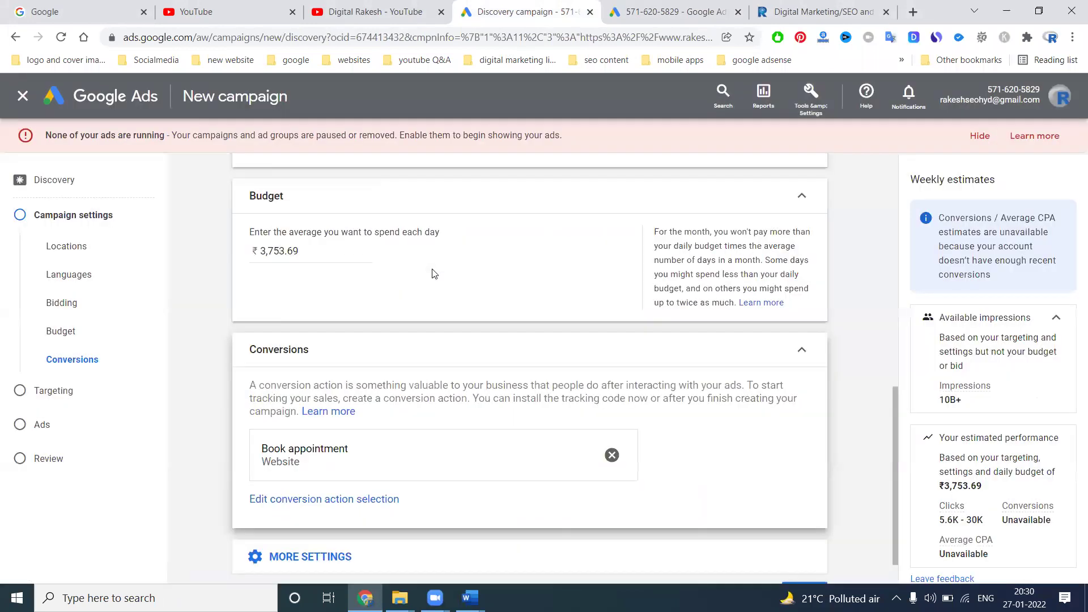
Step: Examine the ad schedule options among the additional campaign settings and collapse them unchanged
scroll(340, 377, down, 1)
click(347, 511)
scroll(173, 429, down, 3)
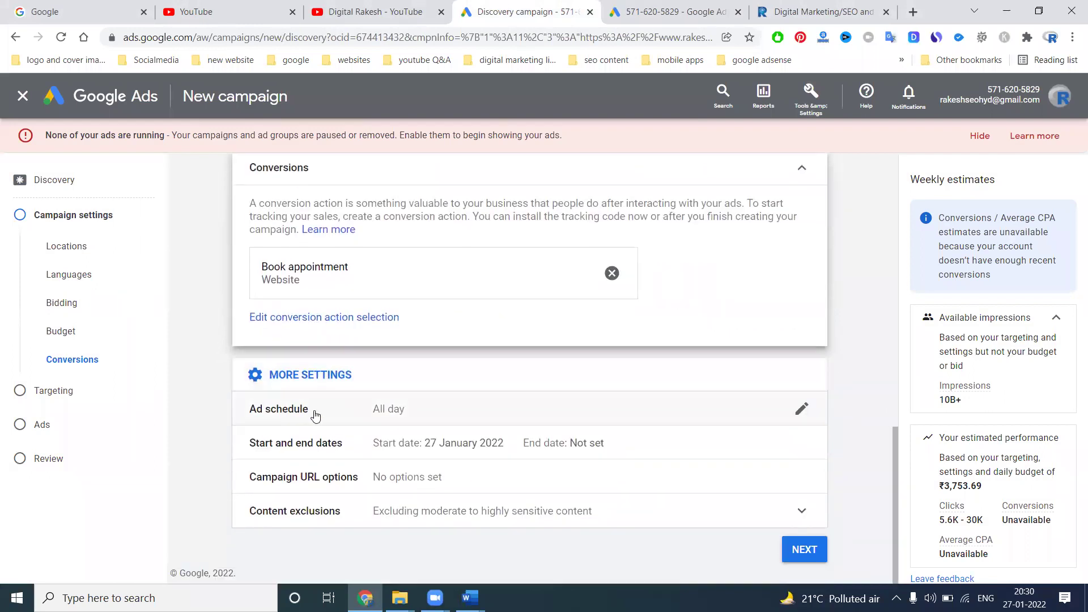
click(314, 414)
scroll(287, 408, down, 2)
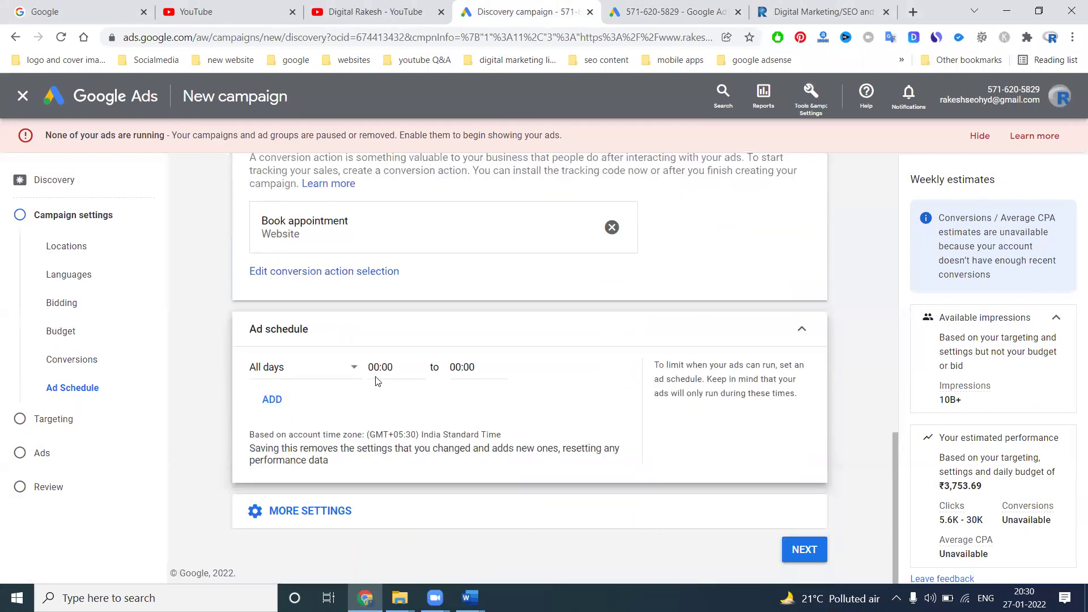
click(807, 335)
Step: Set the campaign's end date to 30 Jan 2022
click(289, 510)
scroll(196, 412, down, 1)
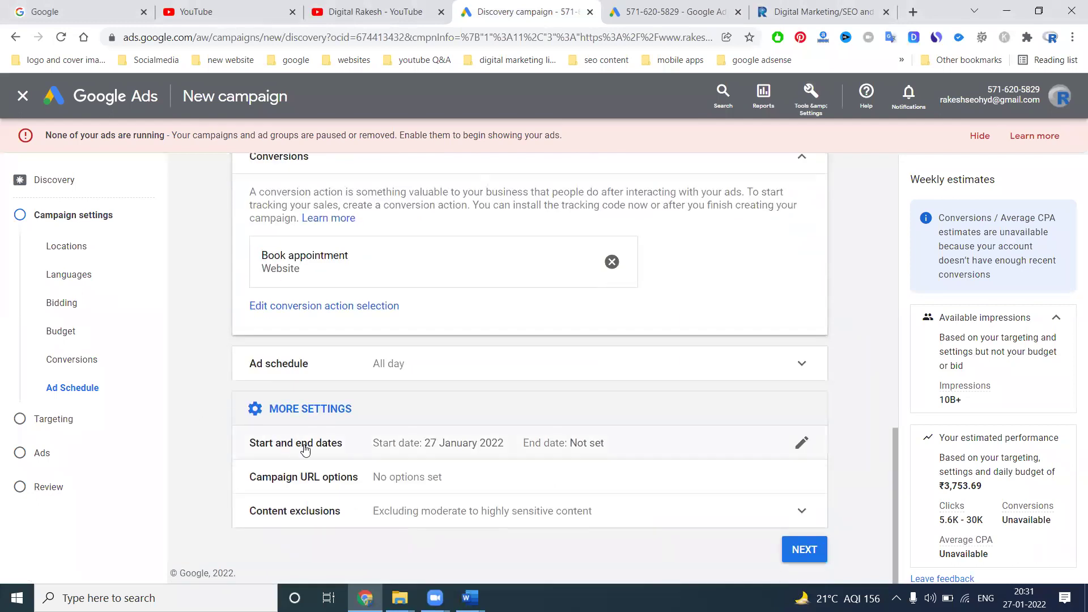
click(563, 444)
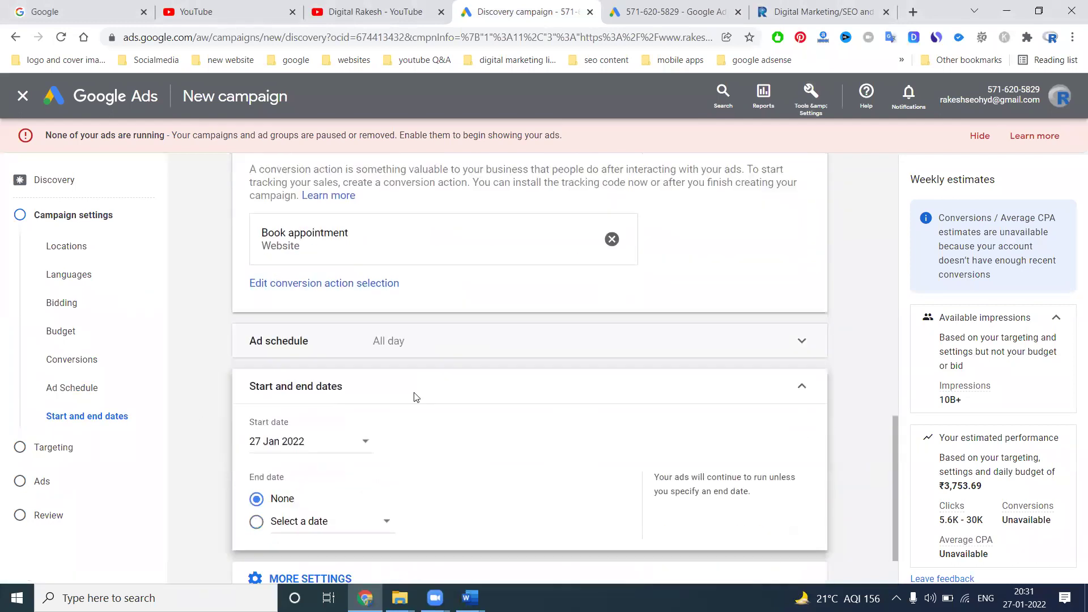
scroll(419, 401, down, 1)
click(291, 474)
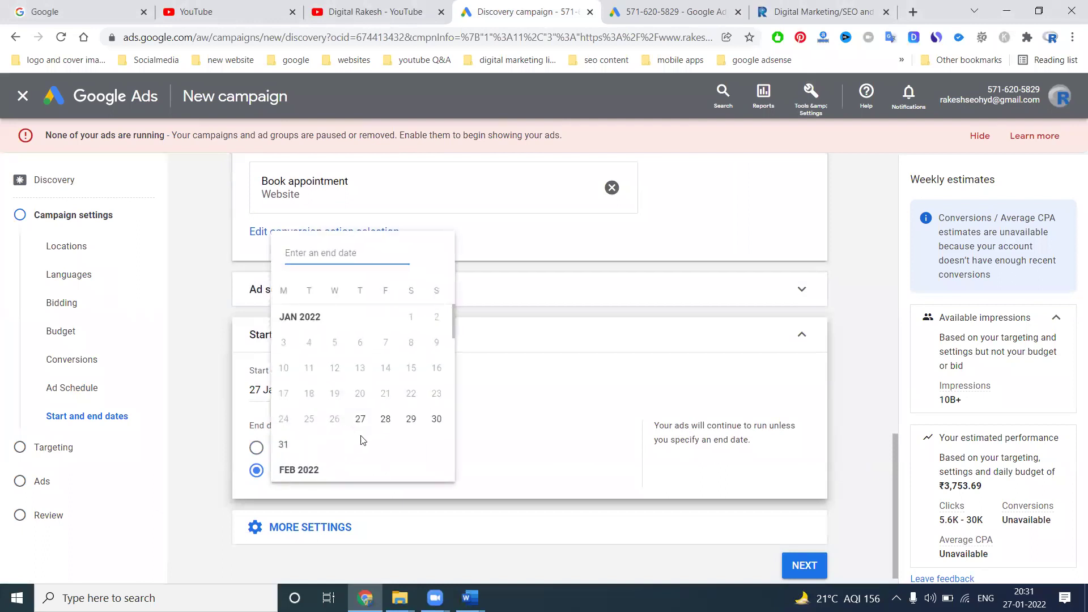
click(435, 420)
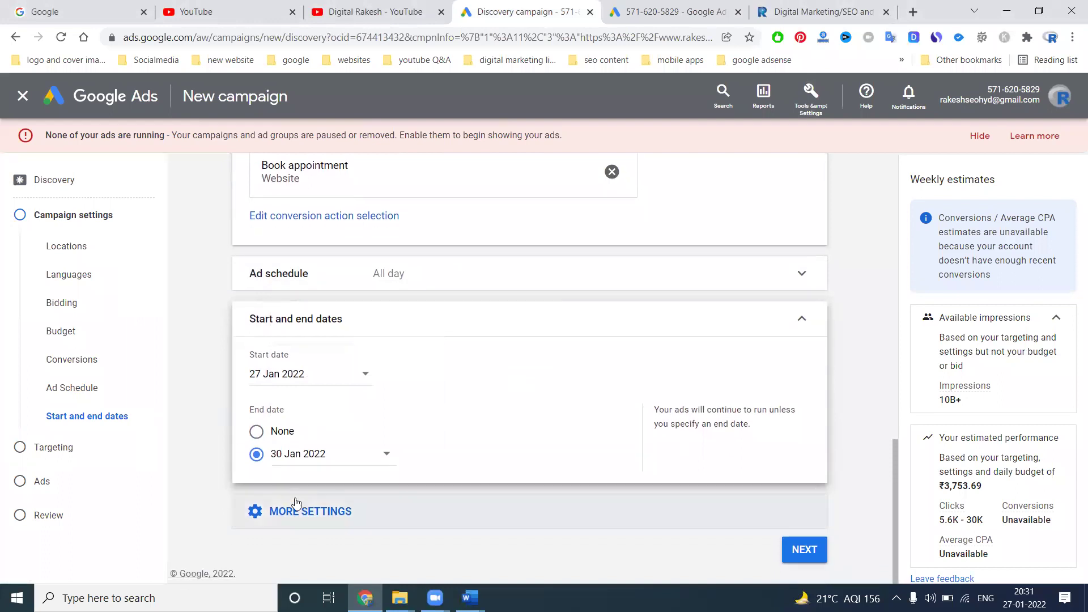
Step: Review the content exclusions and campaign URL options, and continue to the Targeting stage
click(296, 504)
scroll(333, 417, down, 2)
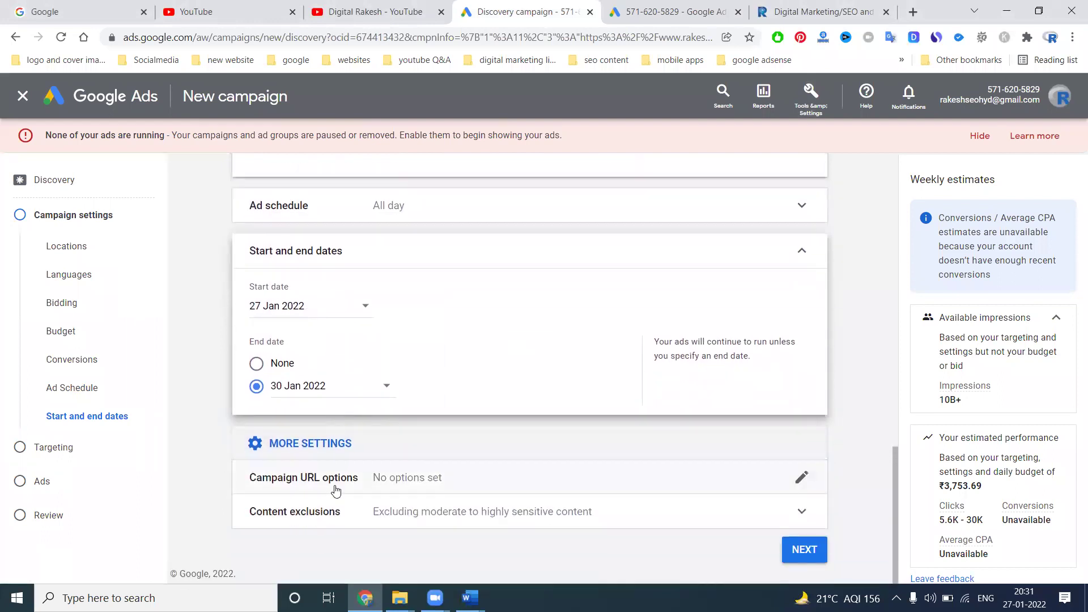
click(386, 511)
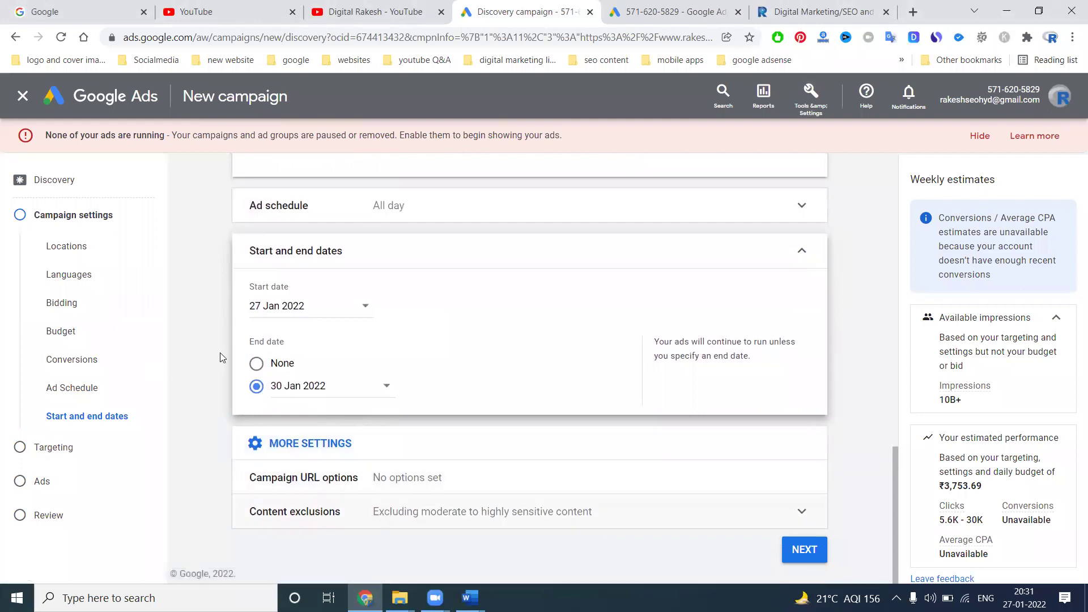
scroll(637, 437, down, 2)
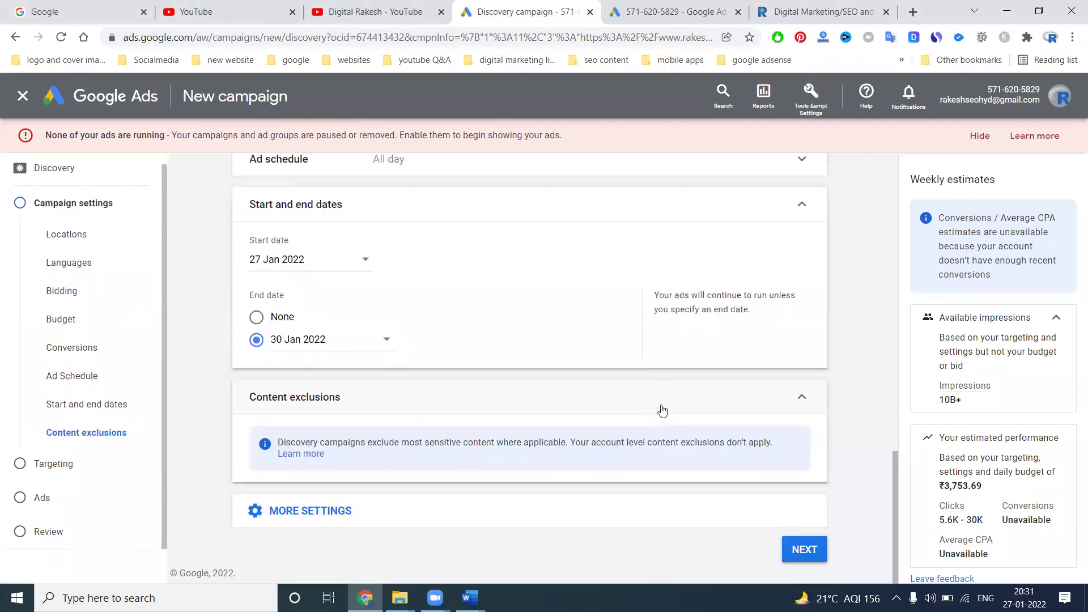
click(420, 509)
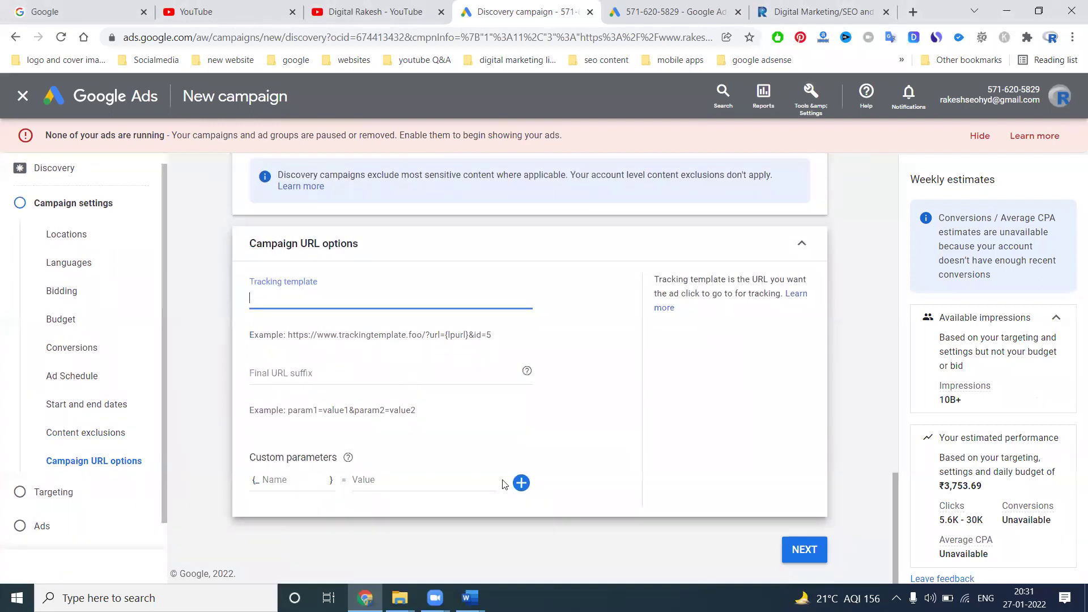
scroll(536, 447, up, 3)
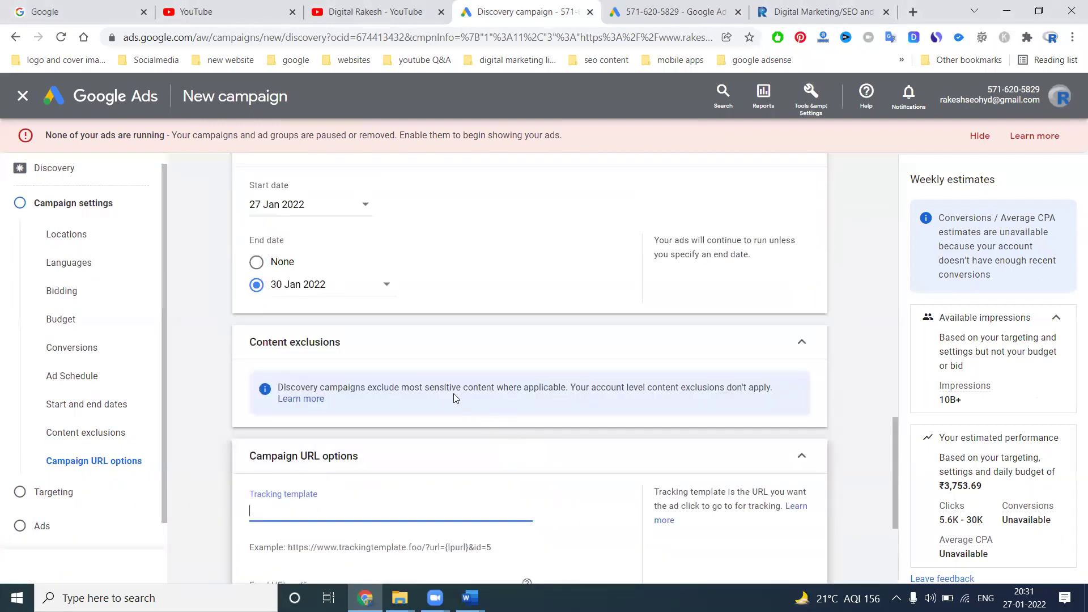
scroll(565, 359, up, 1)
scroll(567, 362, down, 4)
click(805, 549)
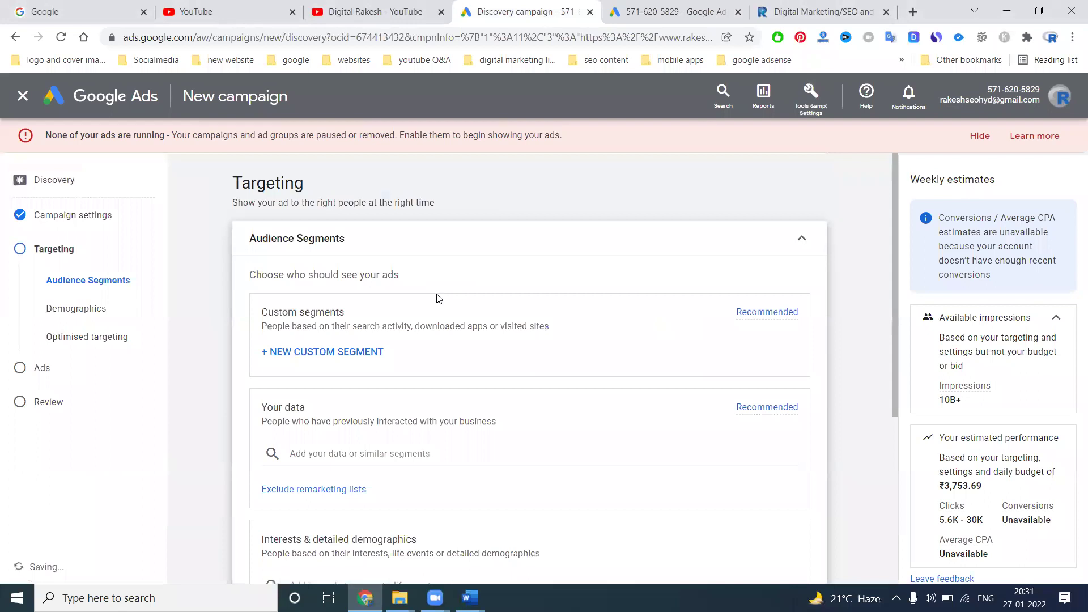
Step: Start a new custom segment named "search on google" for people who searched for any of these terms on Google
click(338, 352)
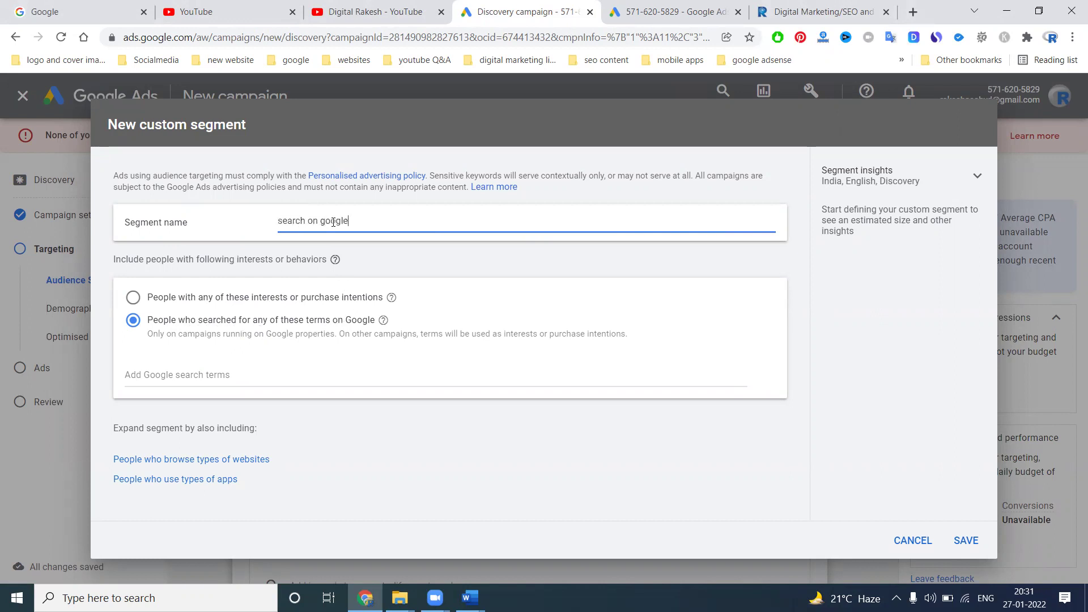
click(966, 540)
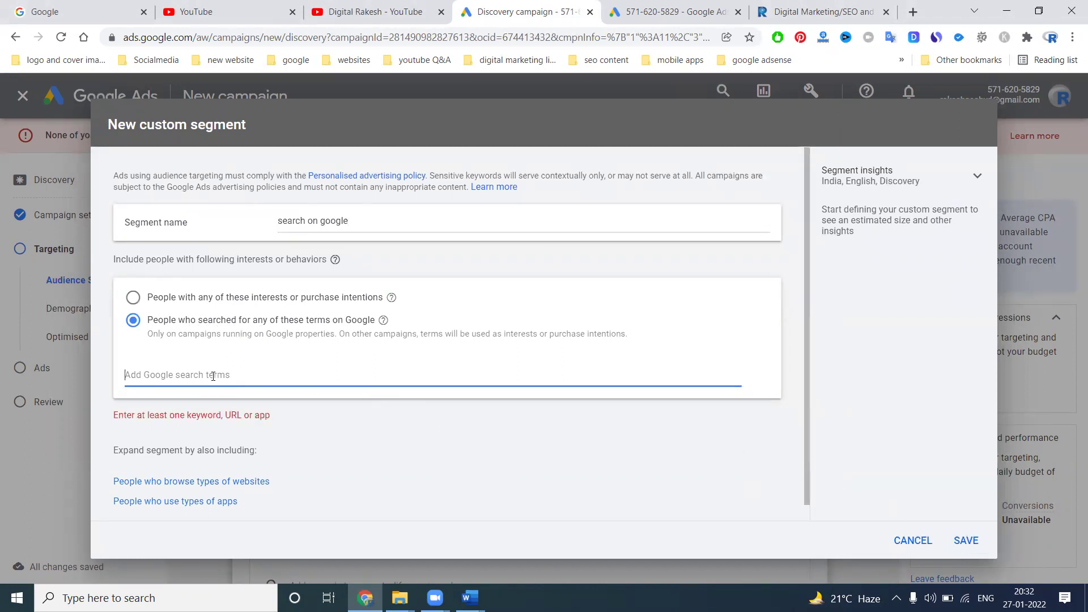
Step: Add the search terms digital marketing training online course, social media marketing free certification course and learn online marketing free training course from google, and save the segment
text(d)
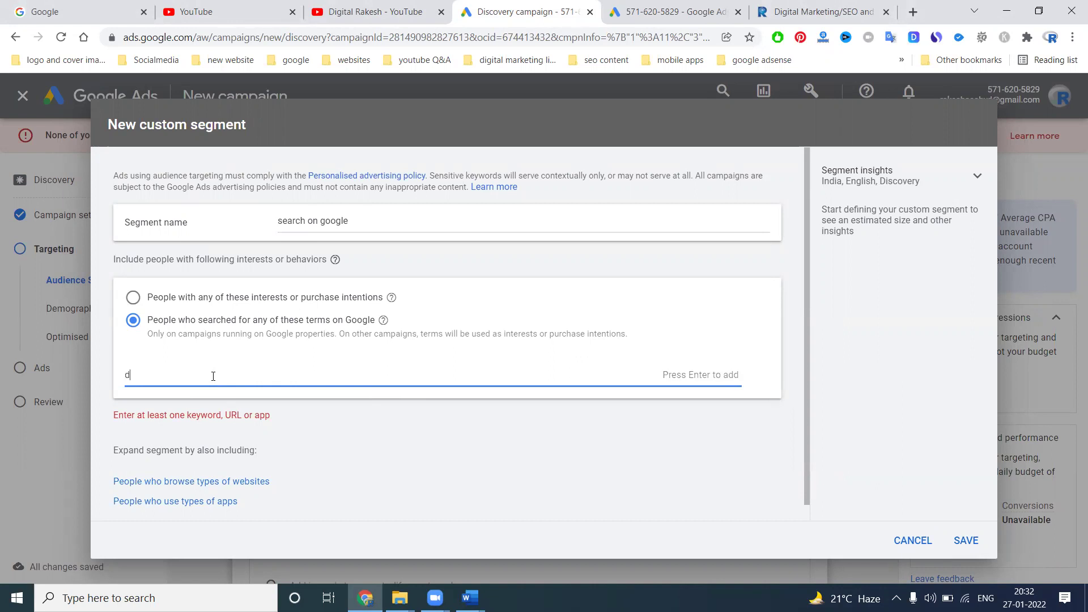
text(igital marketing training)
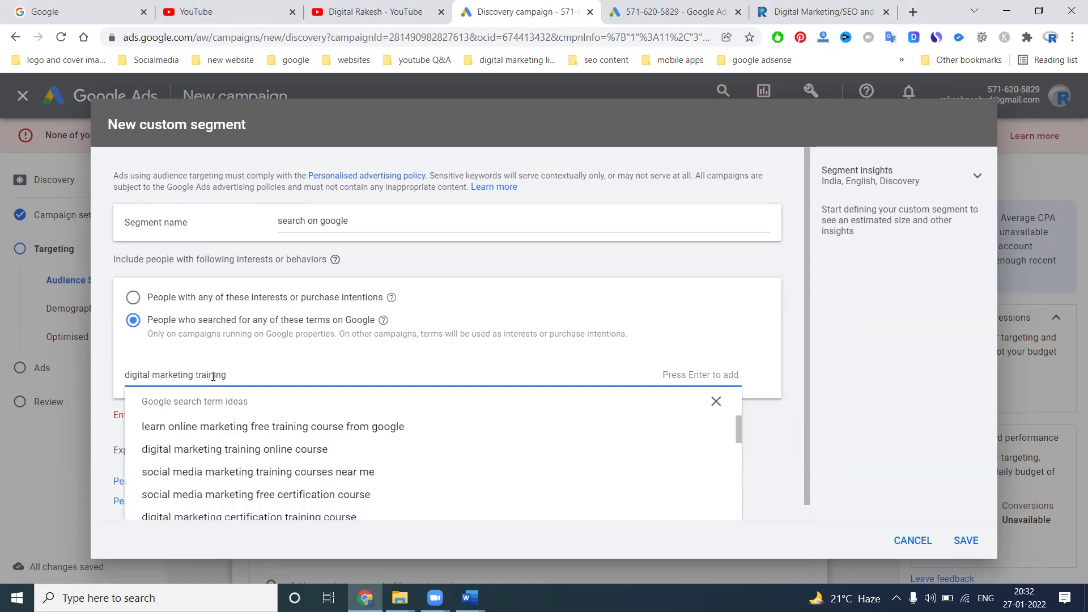
click(233, 452)
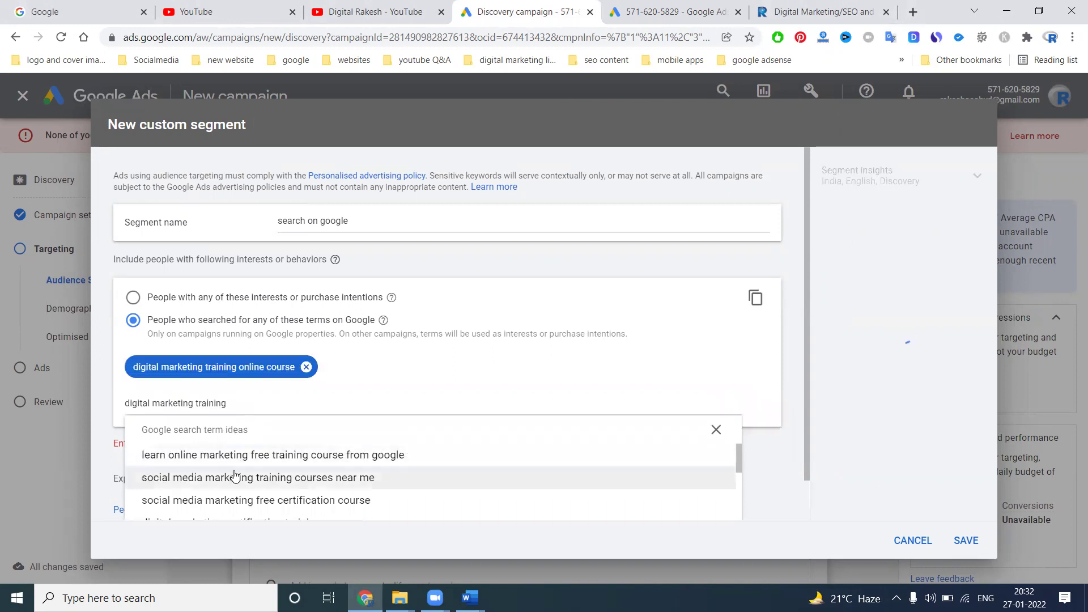
click(226, 498)
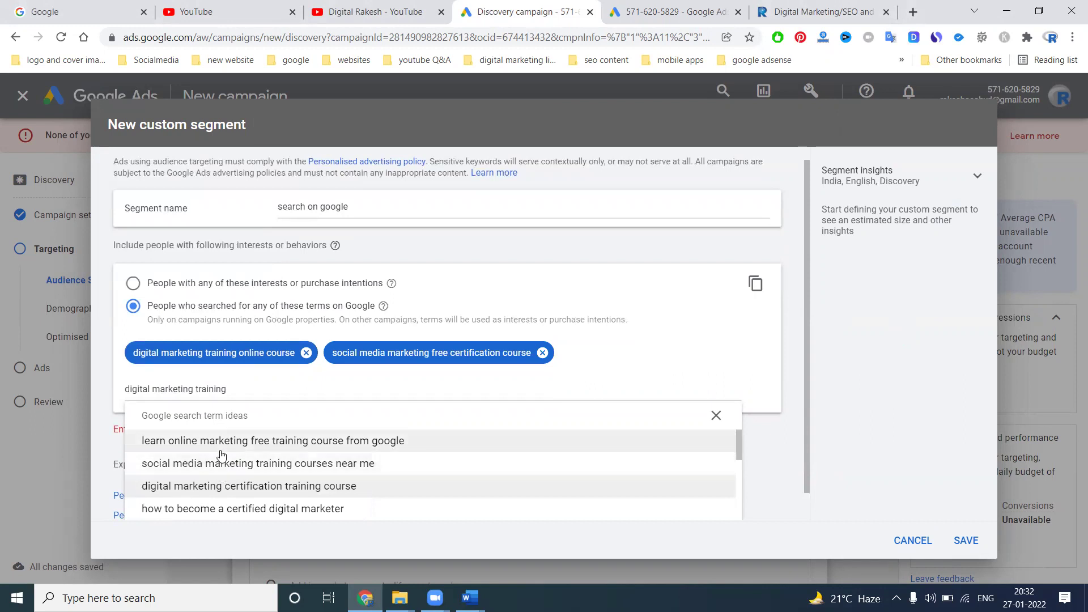
click(221, 449)
click(714, 444)
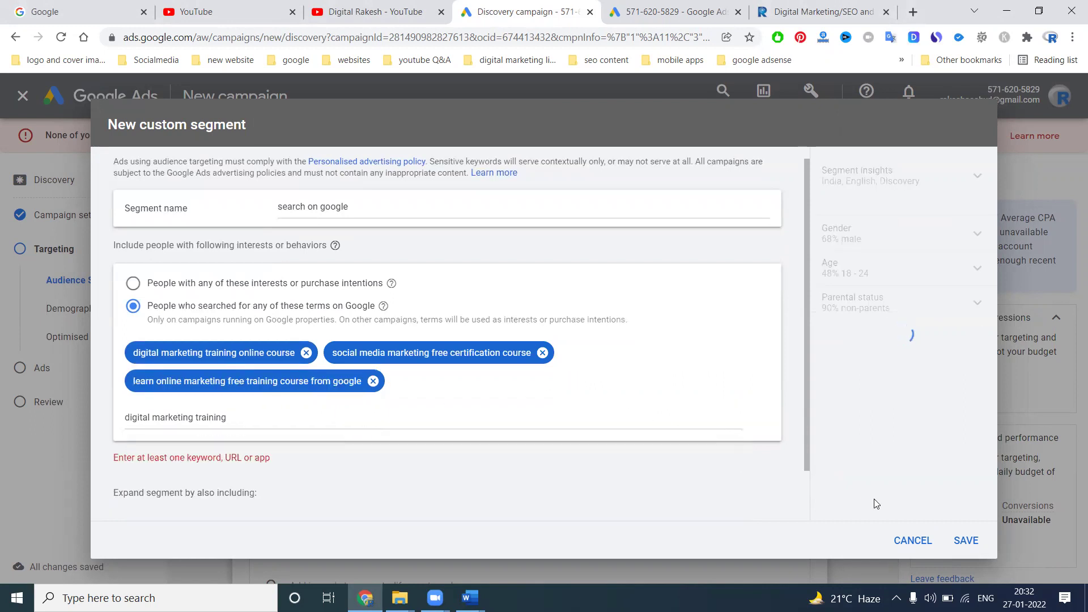
click(966, 540)
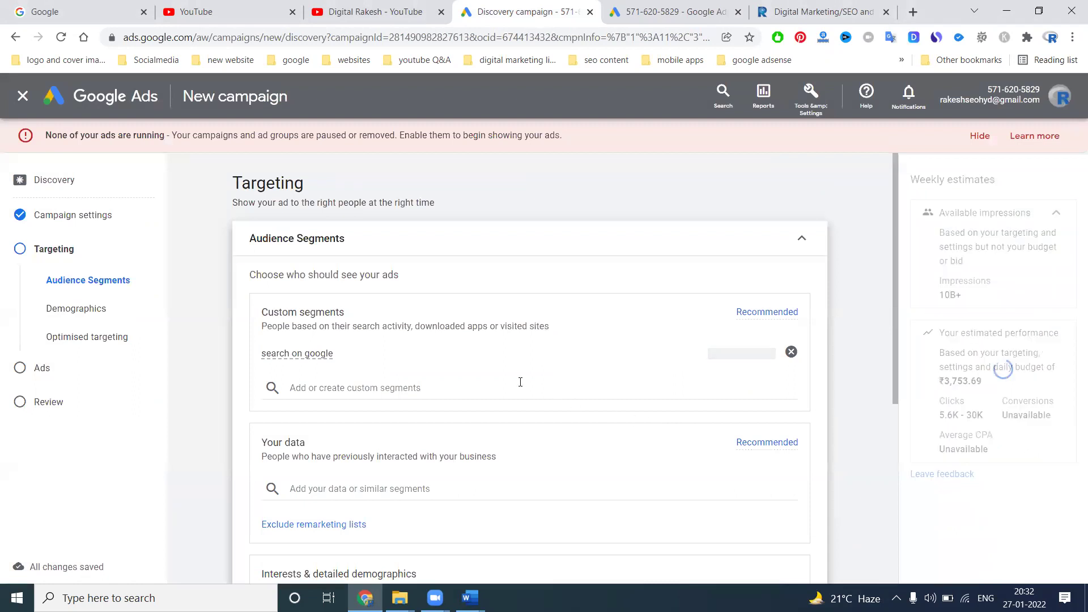
Step: Add the search terms seo sem search engine marketing and search engine marketing sem to the "search on google" custom segment, and save it
mouse_move(388, 361)
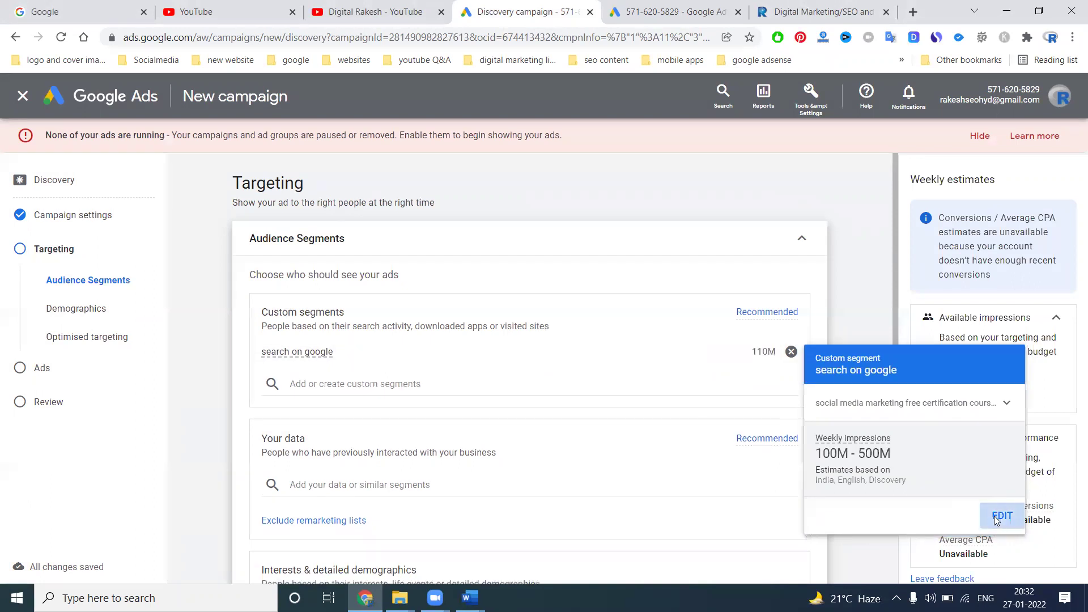
click(996, 516)
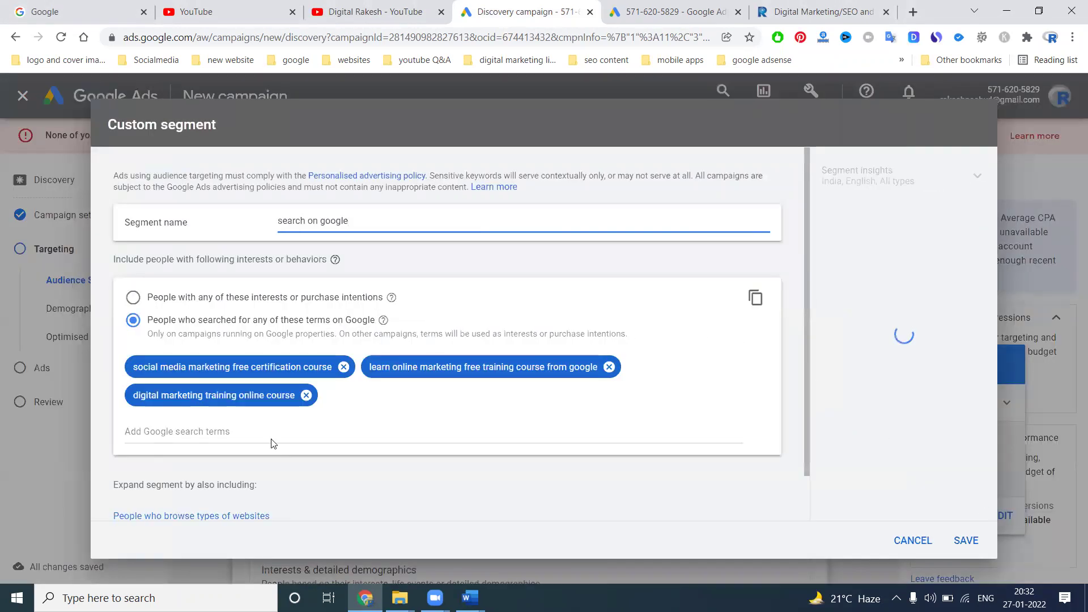
click(225, 431)
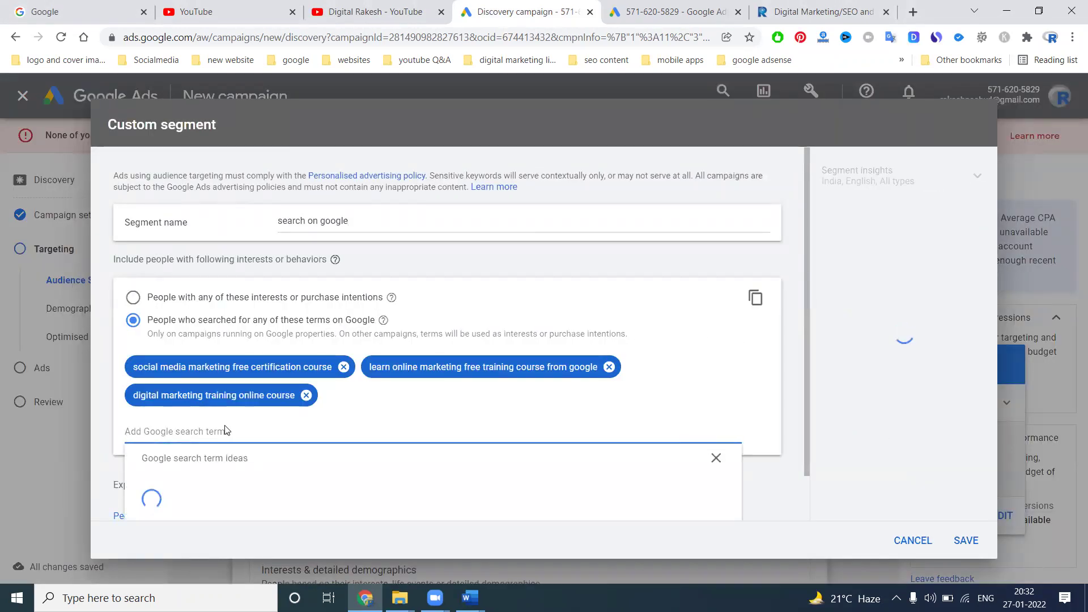
text(se)
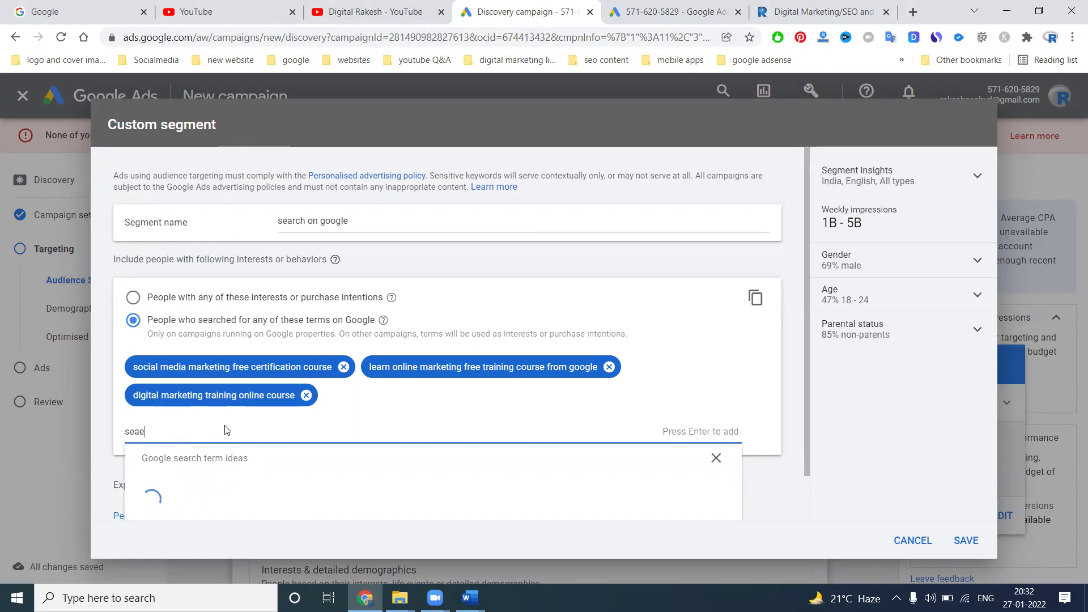
text(ae)
key(BackSpace)
text(rch engine marketing)
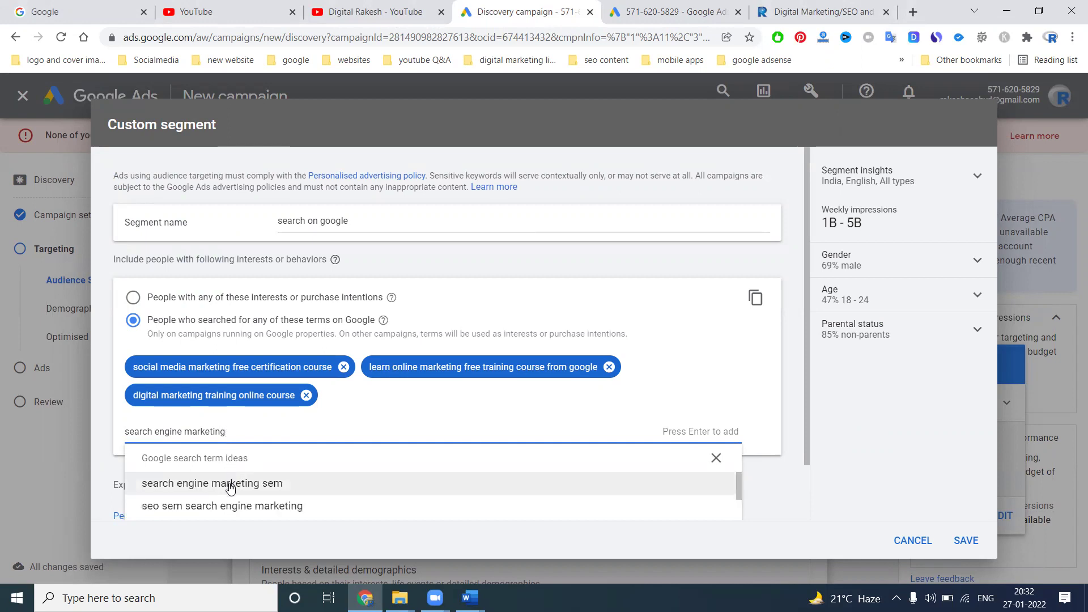
click(230, 505)
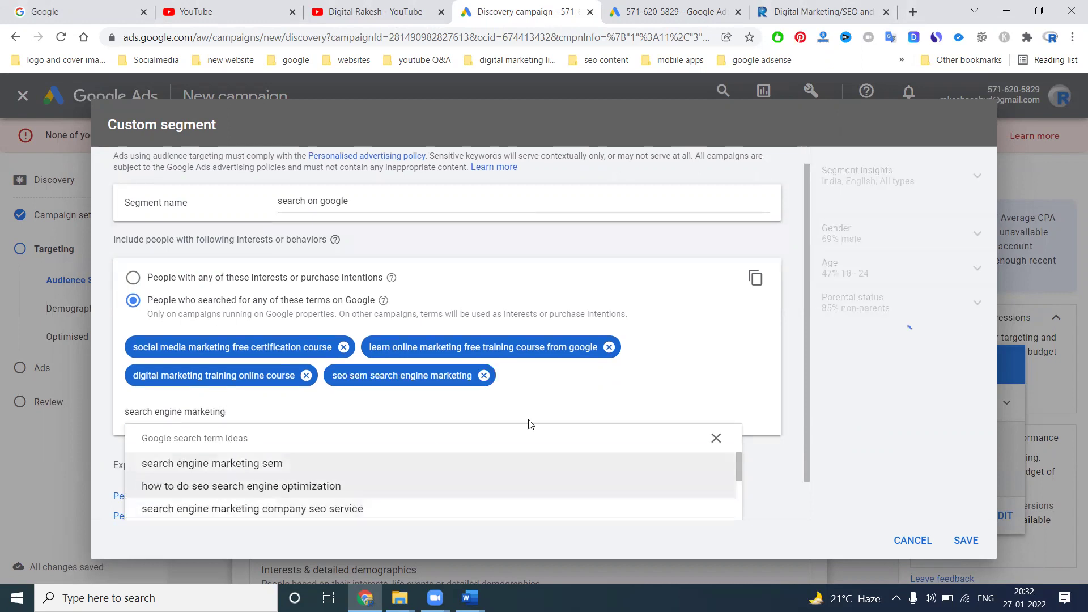
click(262, 463)
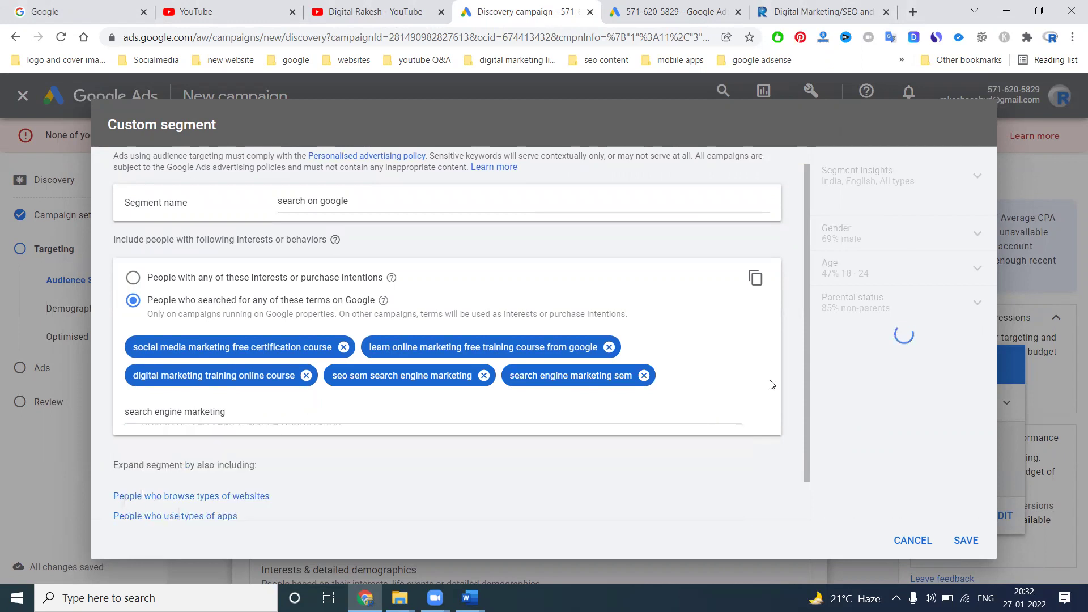
click(966, 540)
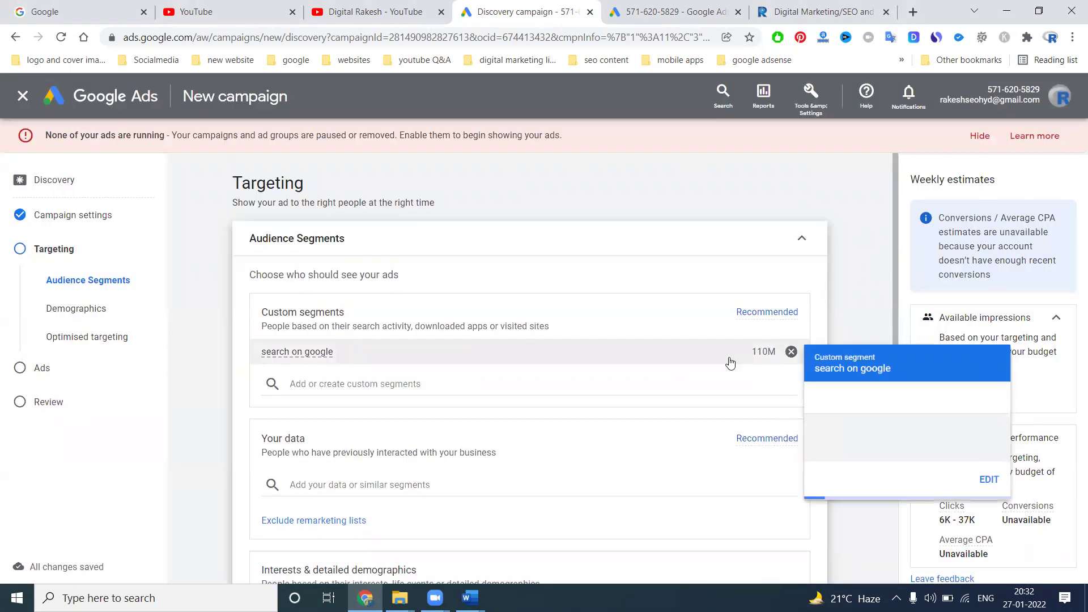
Step: Reopen the "search on google" segment, examine its age and parental status insights, and save it unedited
mouse_move(761, 362)
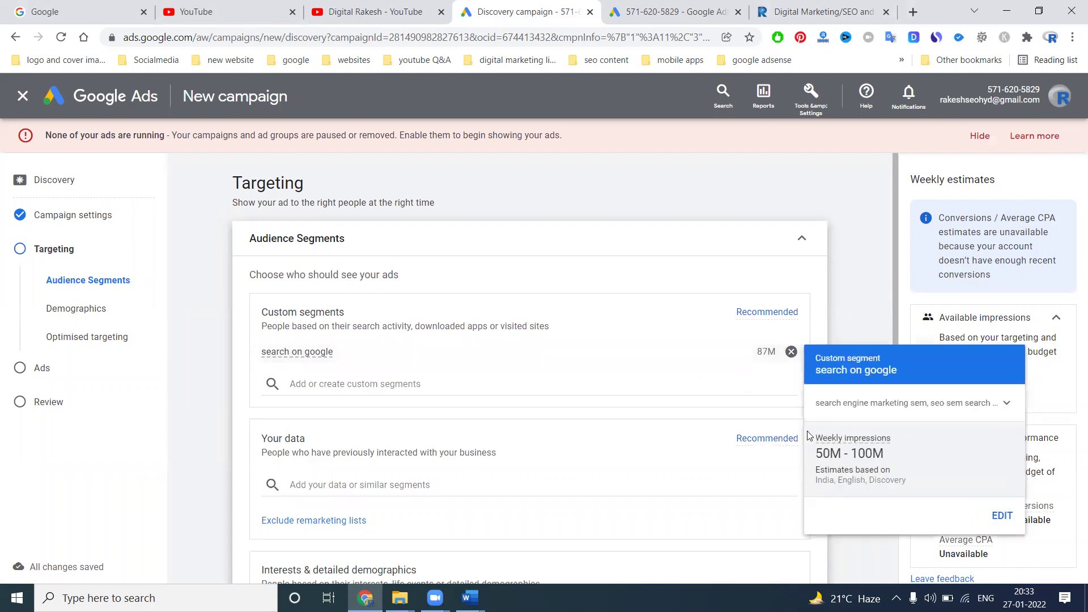
click(1001, 515)
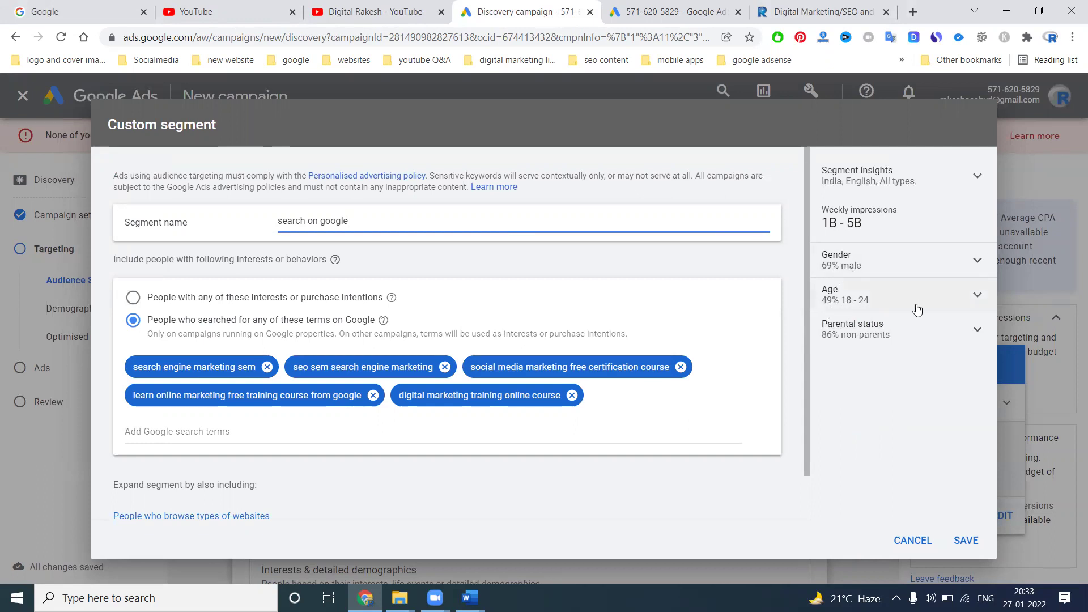
click(974, 338)
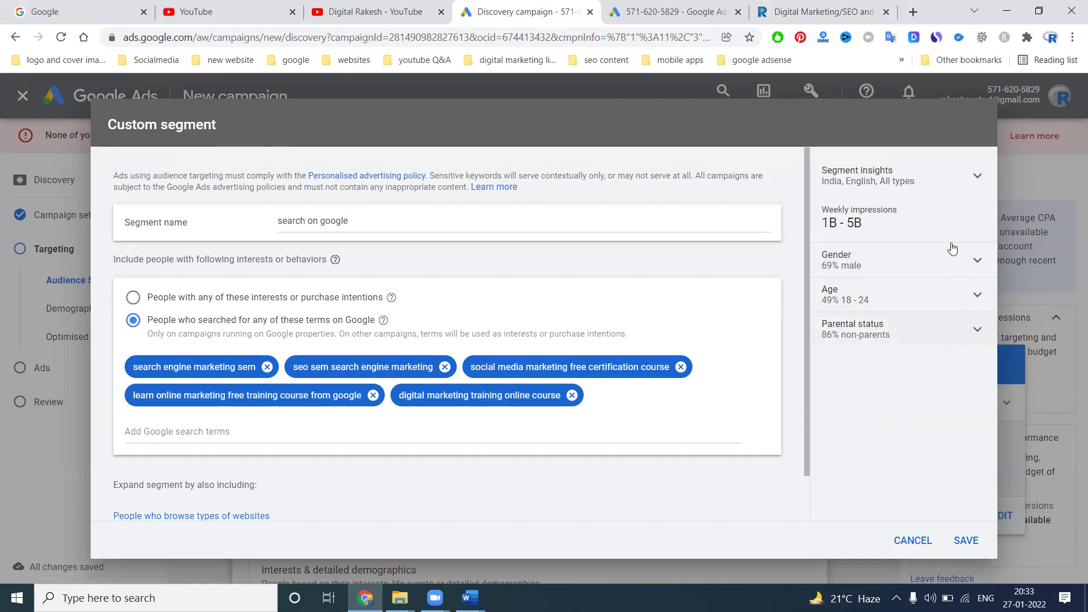
click(978, 295)
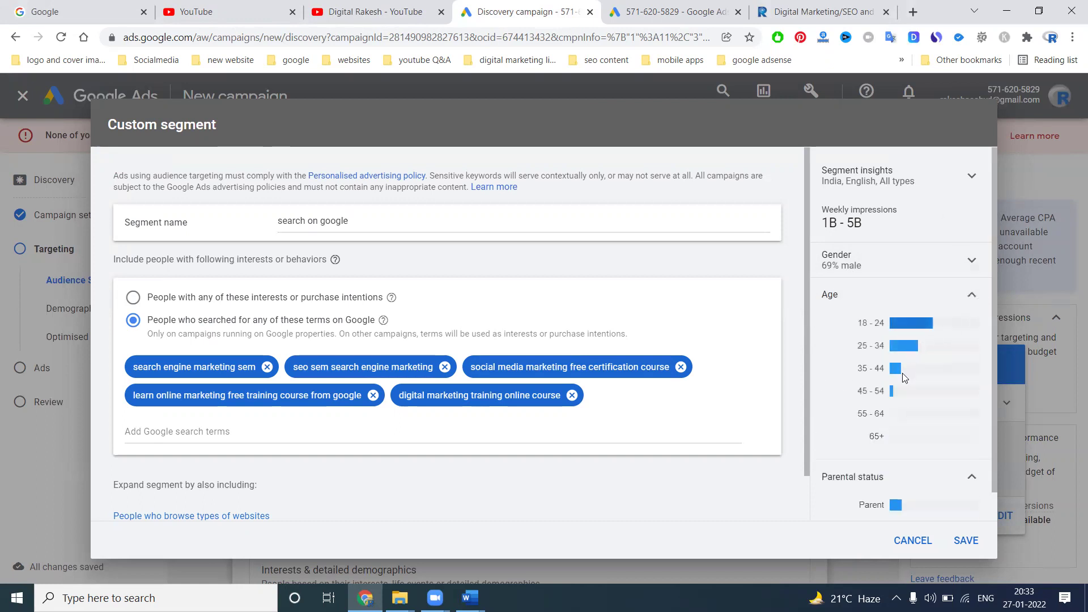
mouse_move(917, 316)
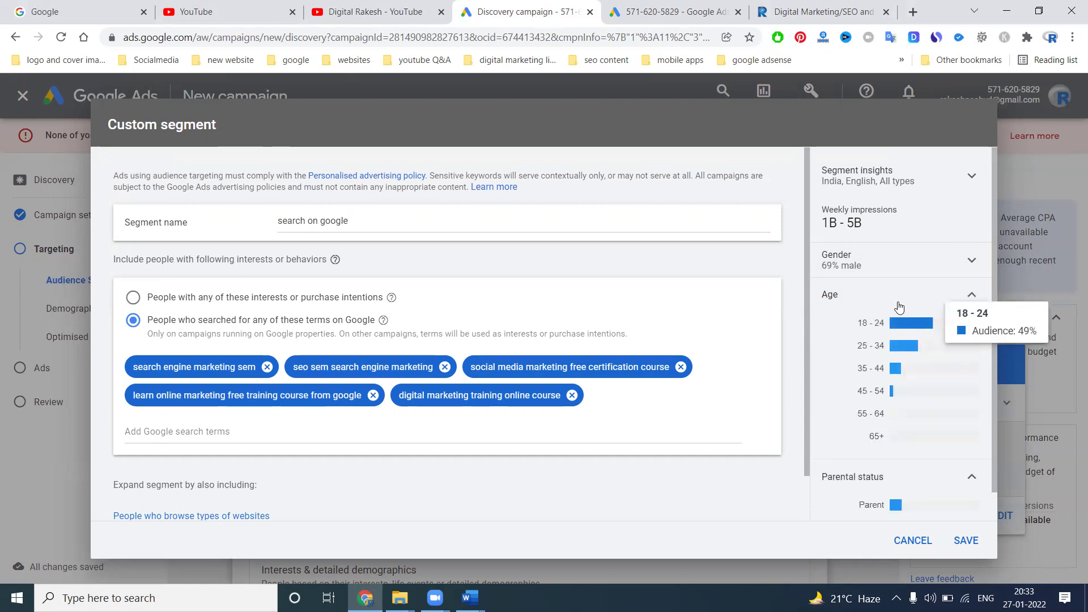
click(966, 540)
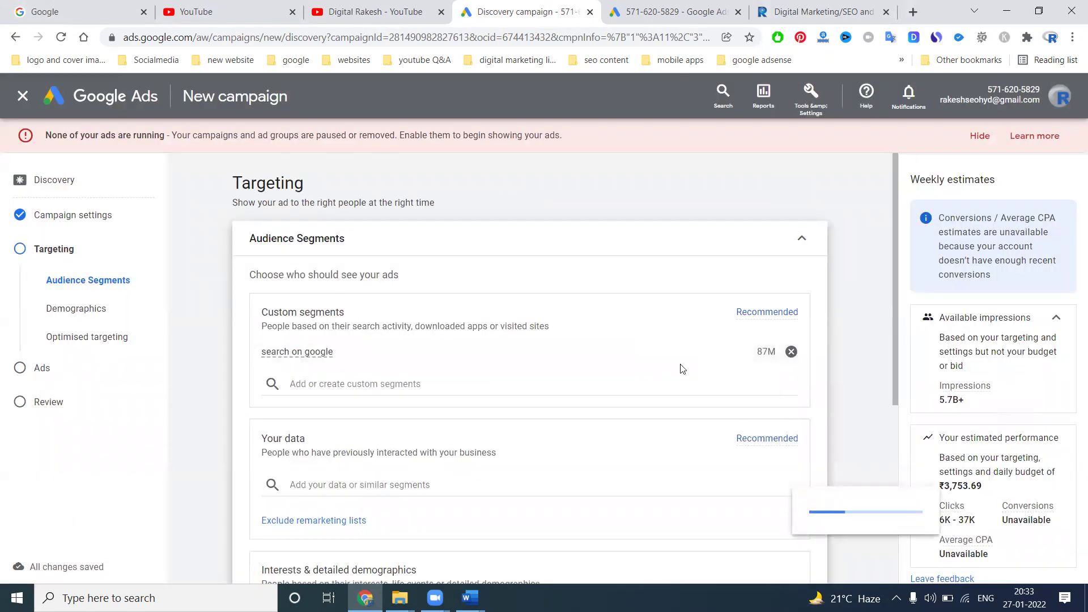
Step: Exclude the age groups 45 - 54, 55 - 64, 65+ and Unknown from the targeted demographics, and finish editing them
scroll(604, 339, down, 5)
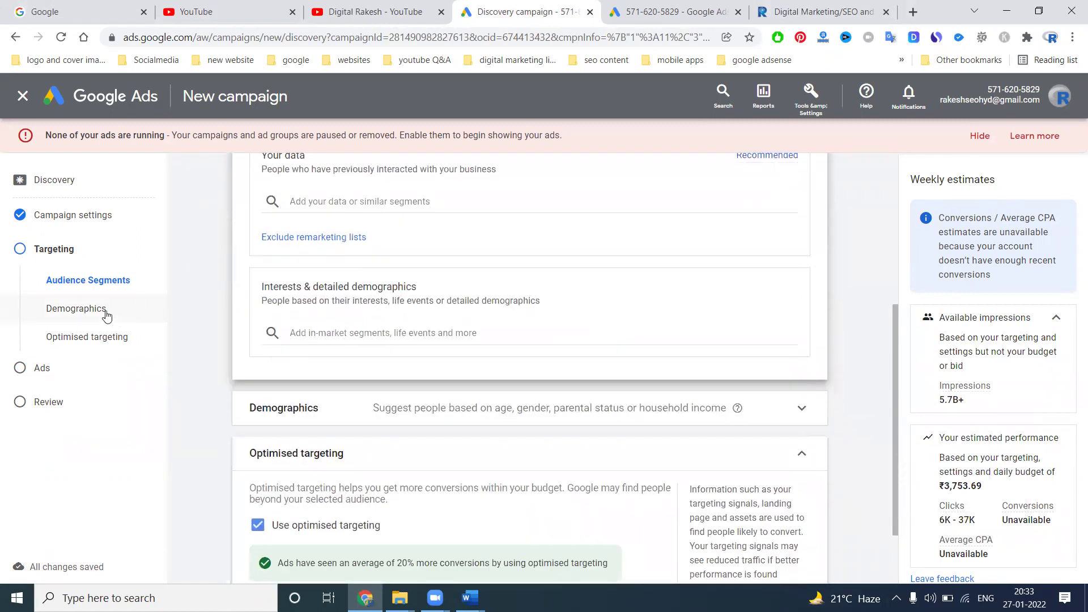
click(108, 313)
scroll(482, 323, down, 3)
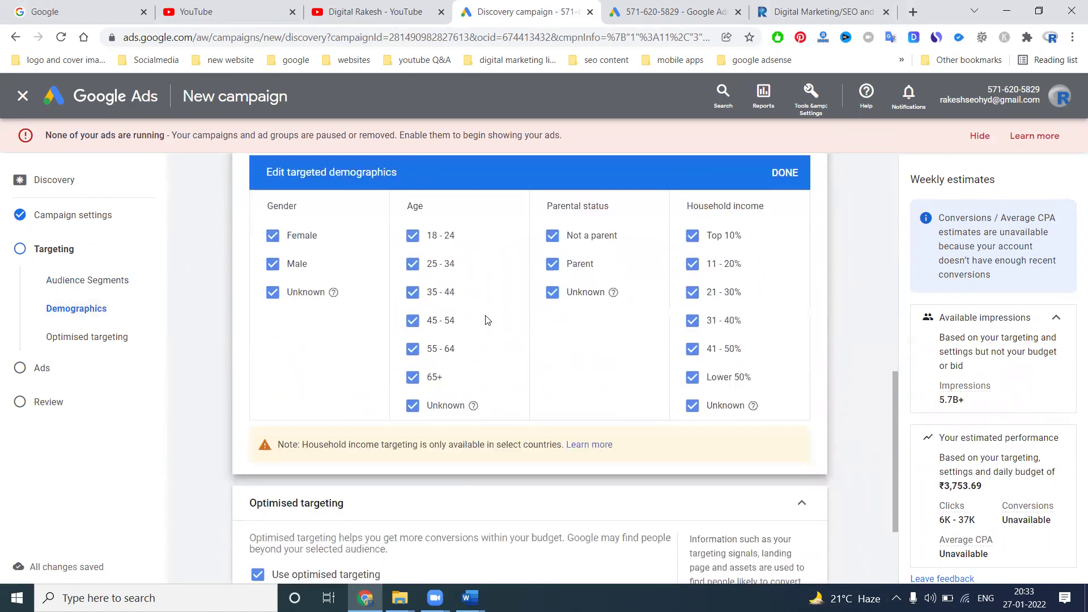
click(412, 405)
click(413, 377)
click(413, 349)
click(413, 319)
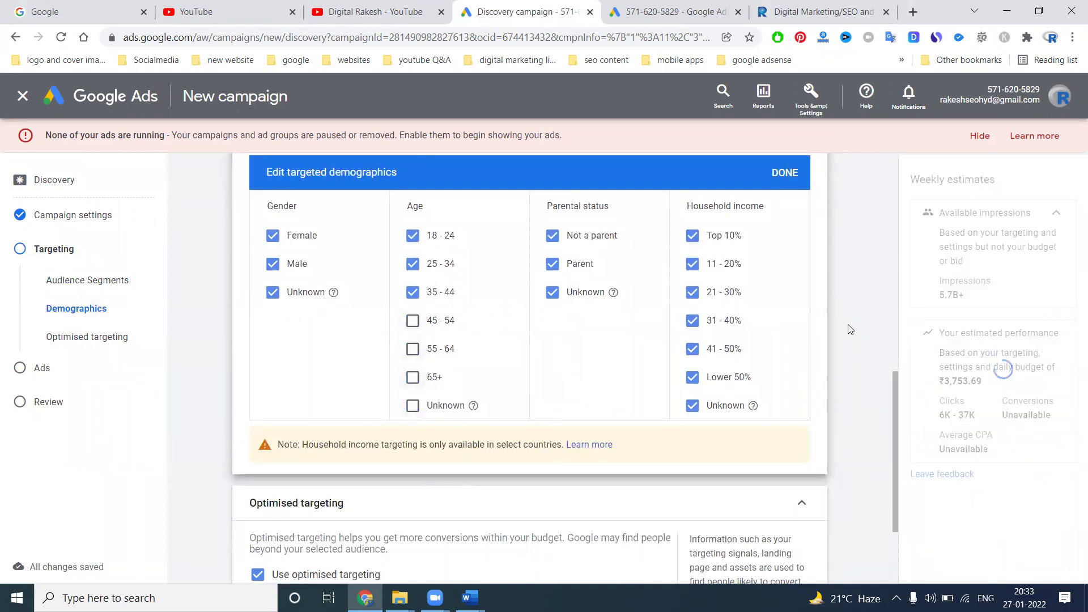
click(790, 181)
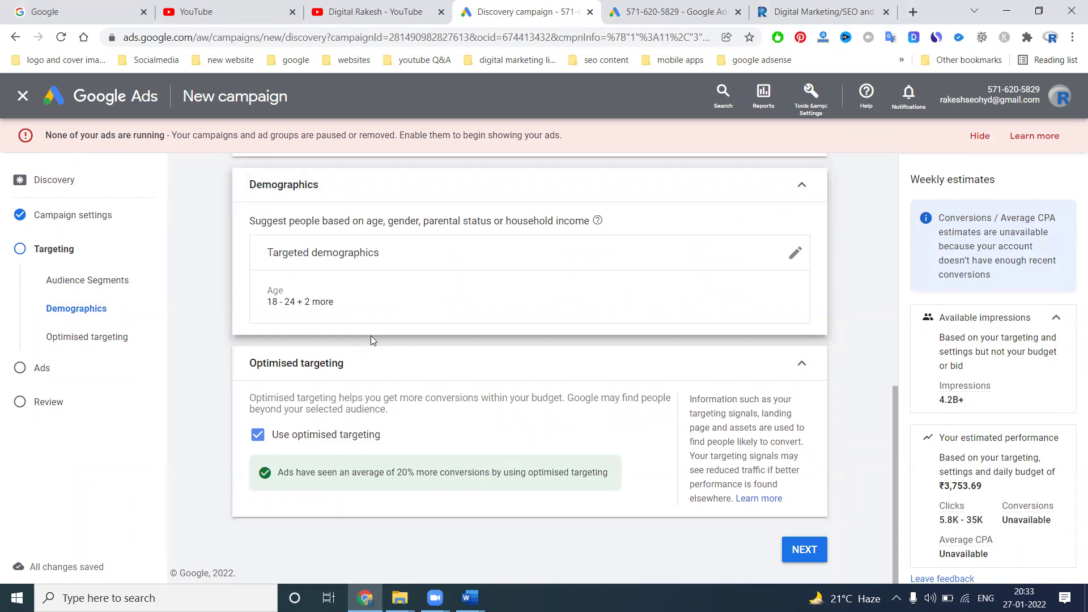
Step: Review the optimised targeting option, leave it enabled, and continue to the Ads stage
click(111, 338)
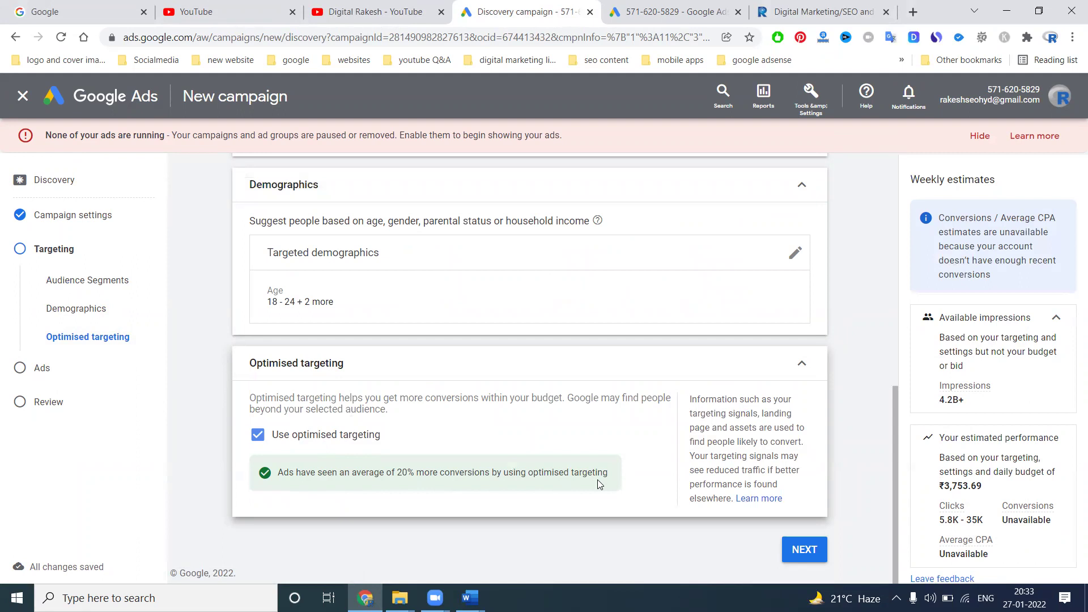
click(258, 435)
click(258, 435)
scroll(325, 299, up, 10)
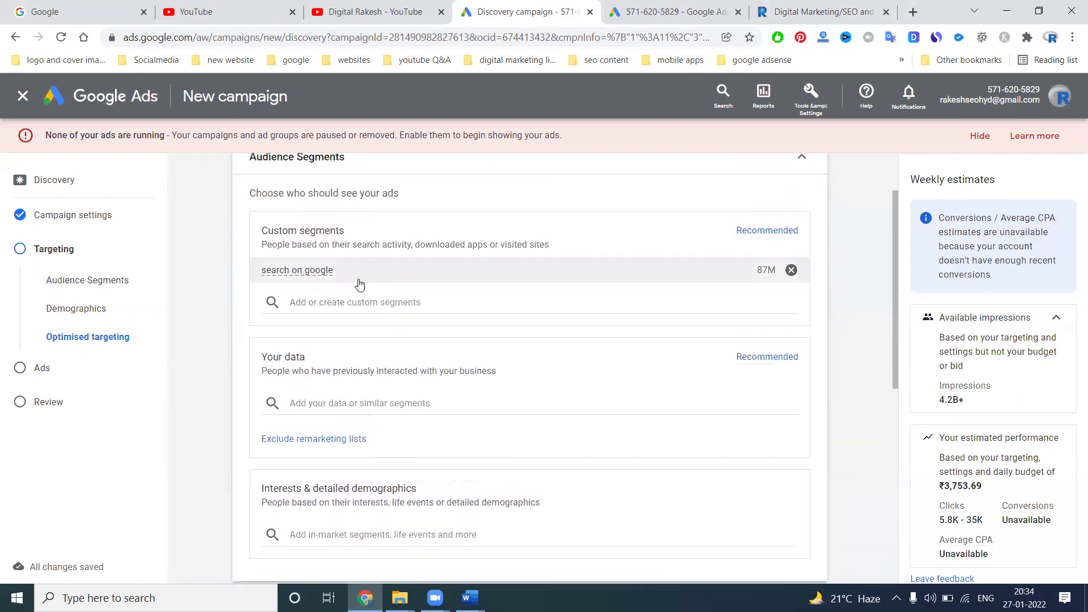
click(23, 369)
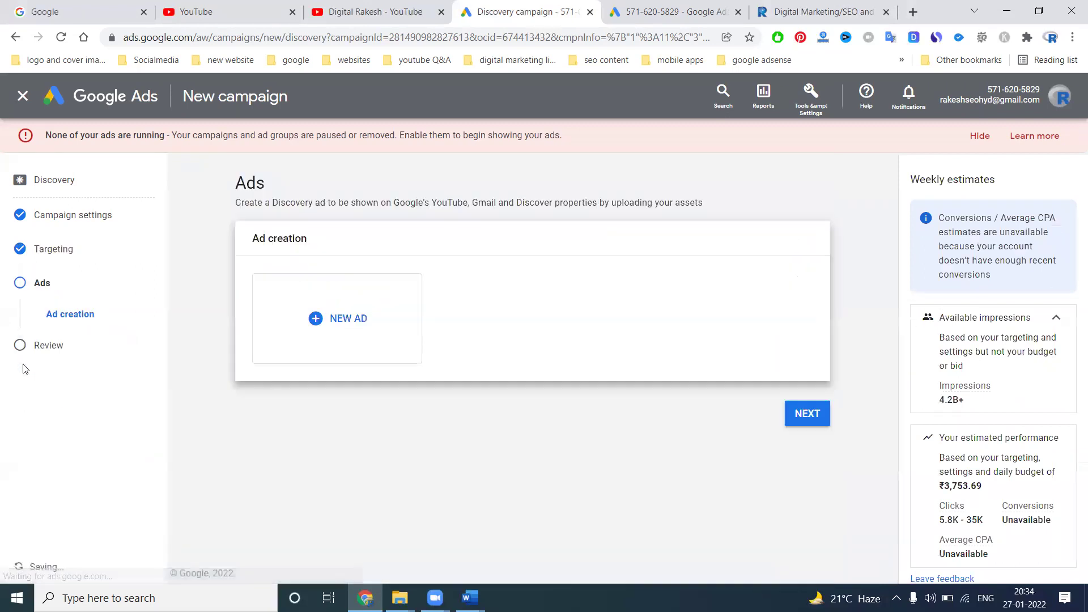
Step: Start a new Discovery ad and open the selection of its images and logos
click(330, 336)
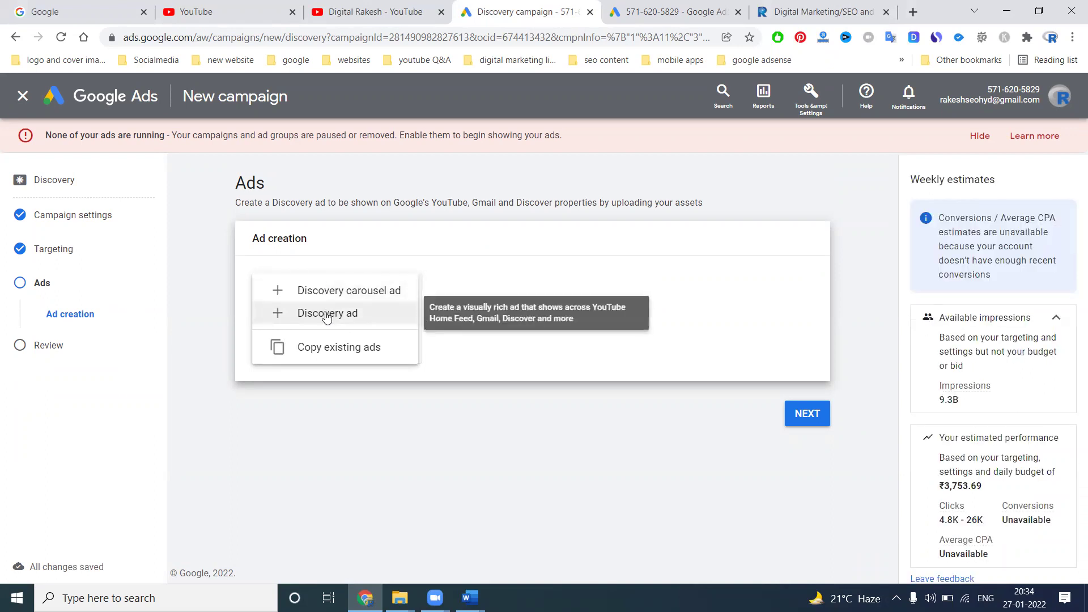
click(323, 314)
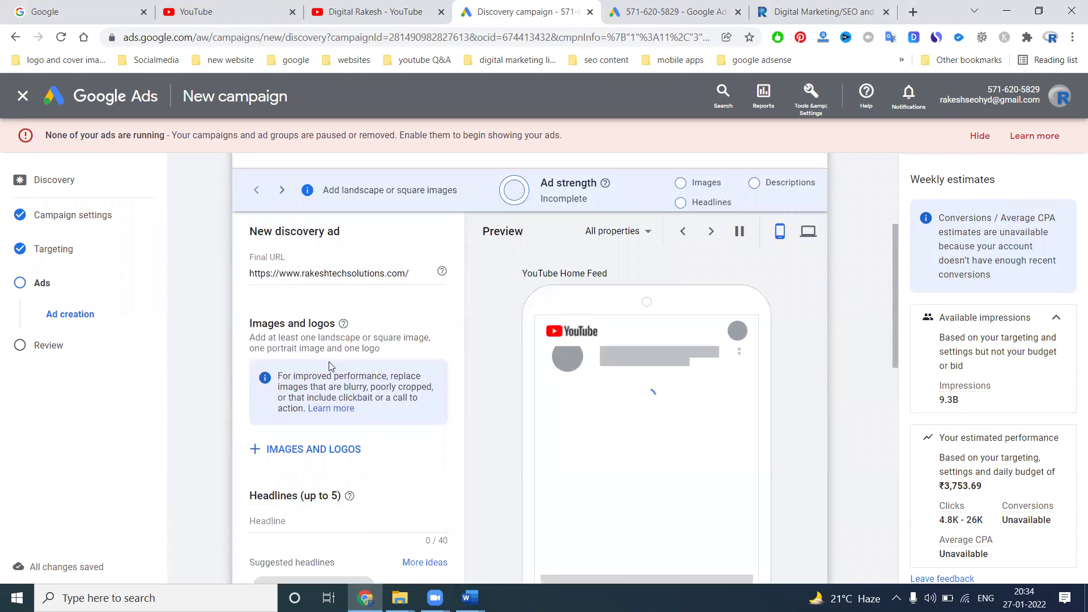
scroll(328, 362, down, 1)
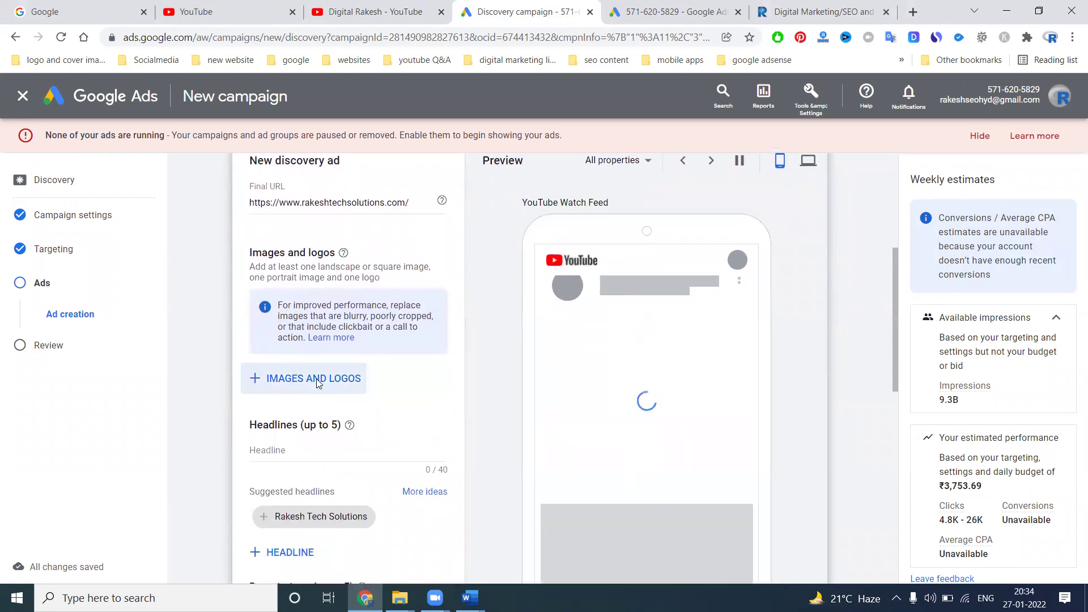
click(316, 379)
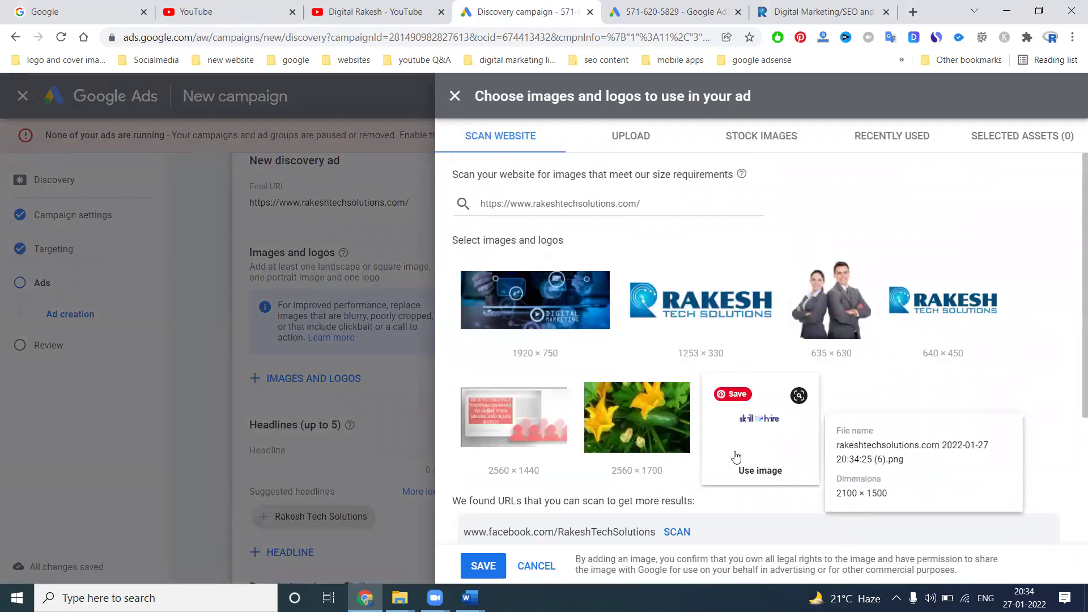
click(715, 361)
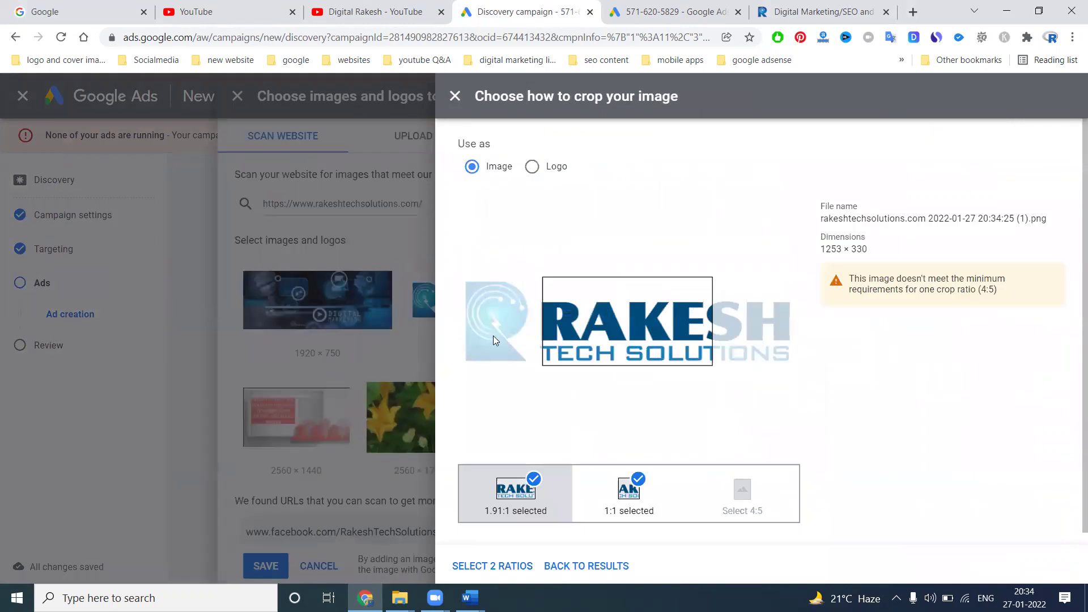
drag(618, 331, 702, 331)
scroll(752, 390, down, 1)
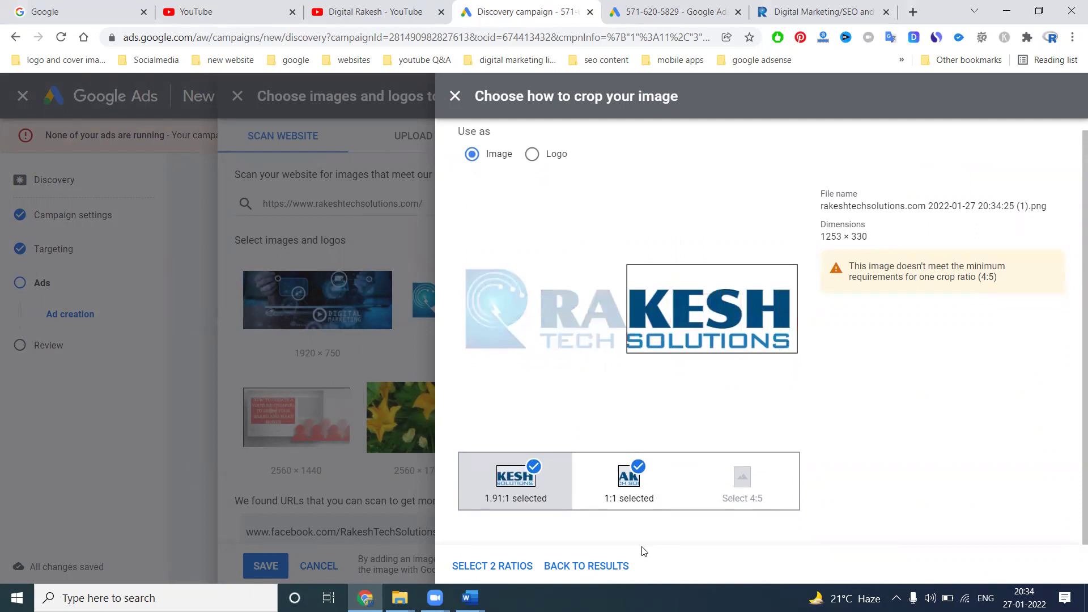
click(622, 566)
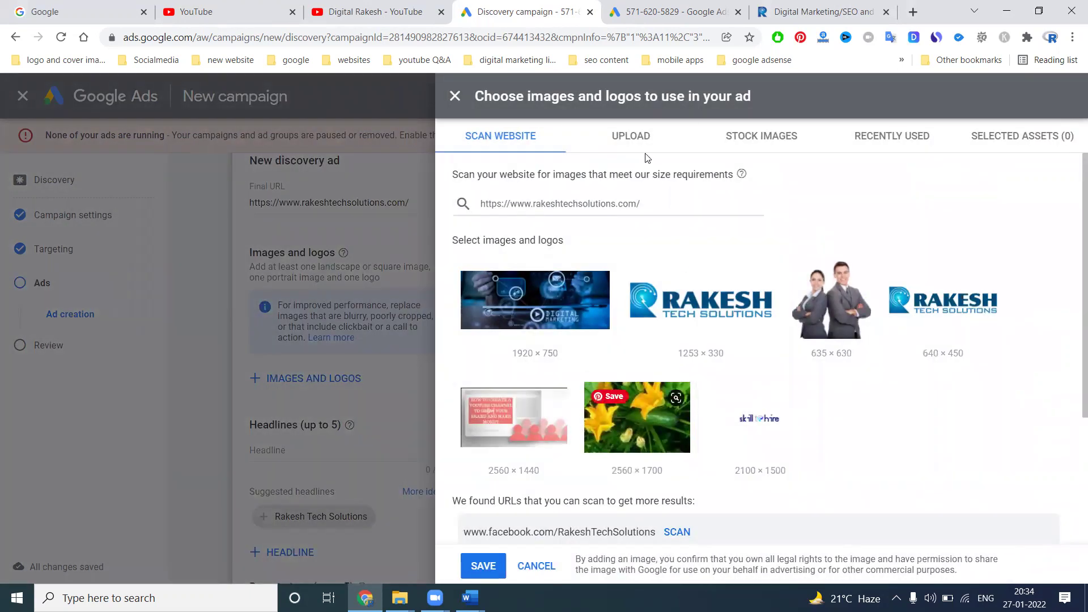
Step: Upload the landscape Rakesh Tech Solutions image with the laptop from that company's folder on drive D, and choose it for the ad
click(635, 139)
click(756, 385)
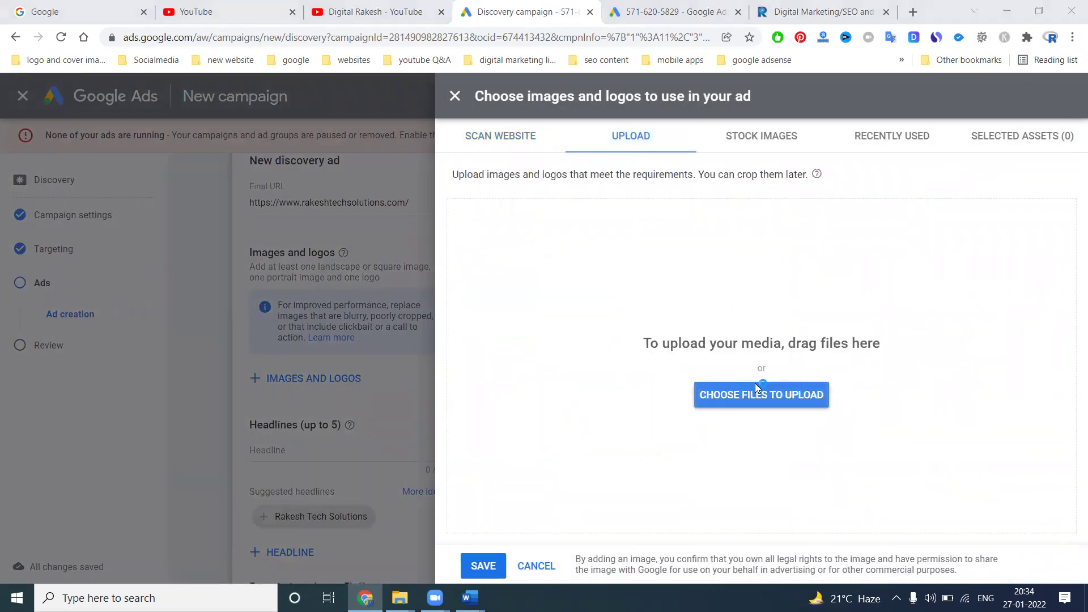
click(200, 448)
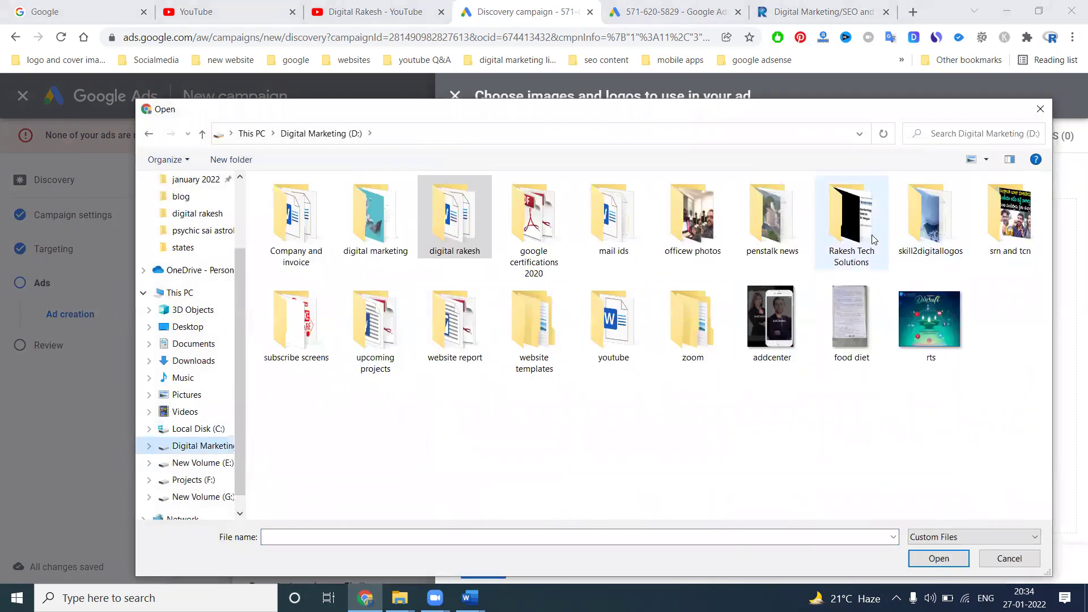
double_click(871, 235)
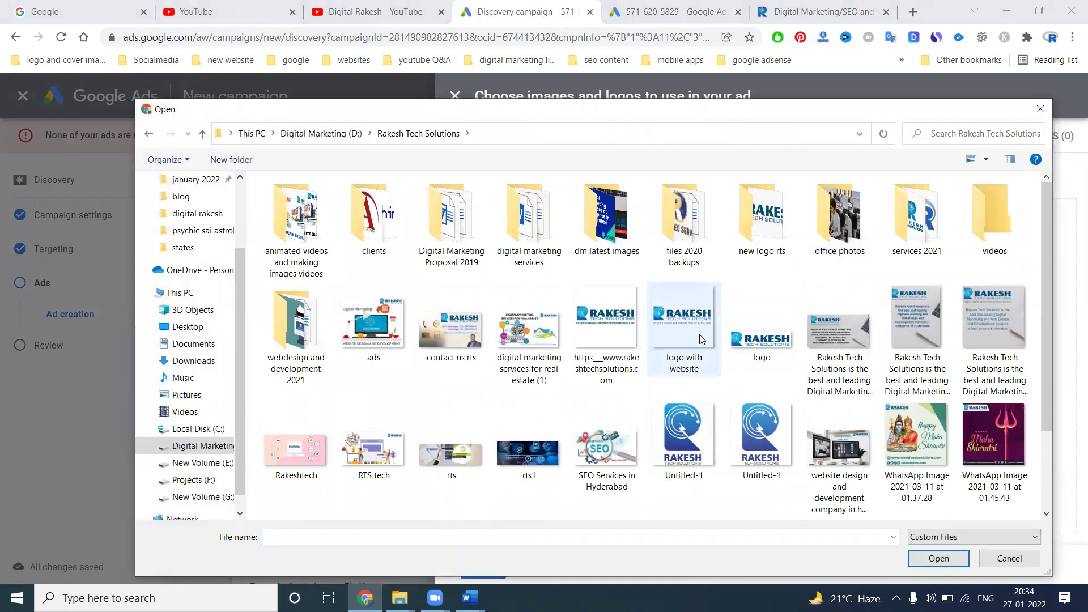
double_click(825, 348)
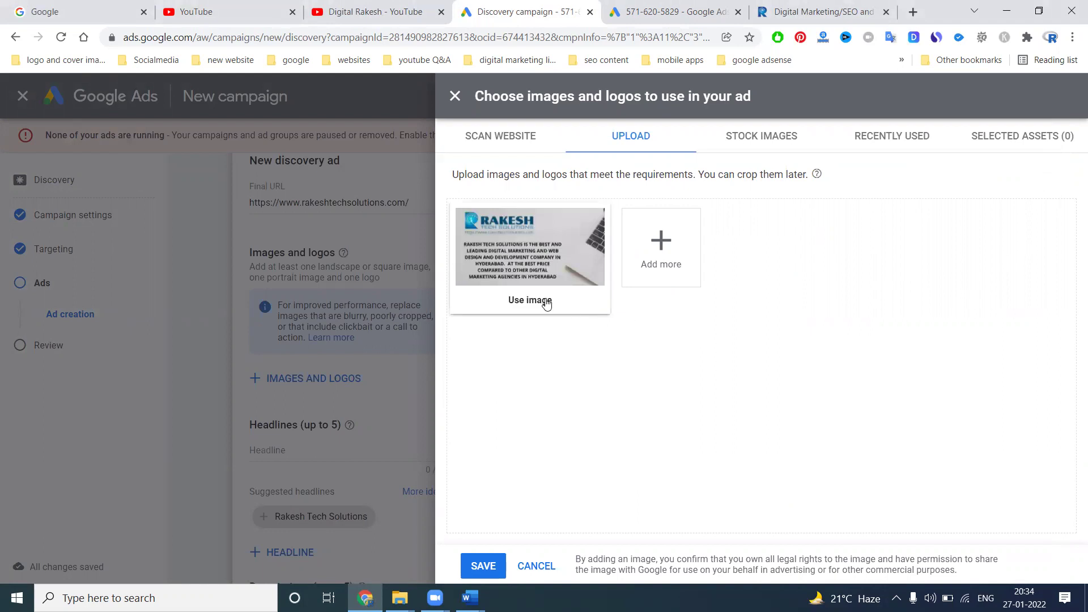
click(545, 299)
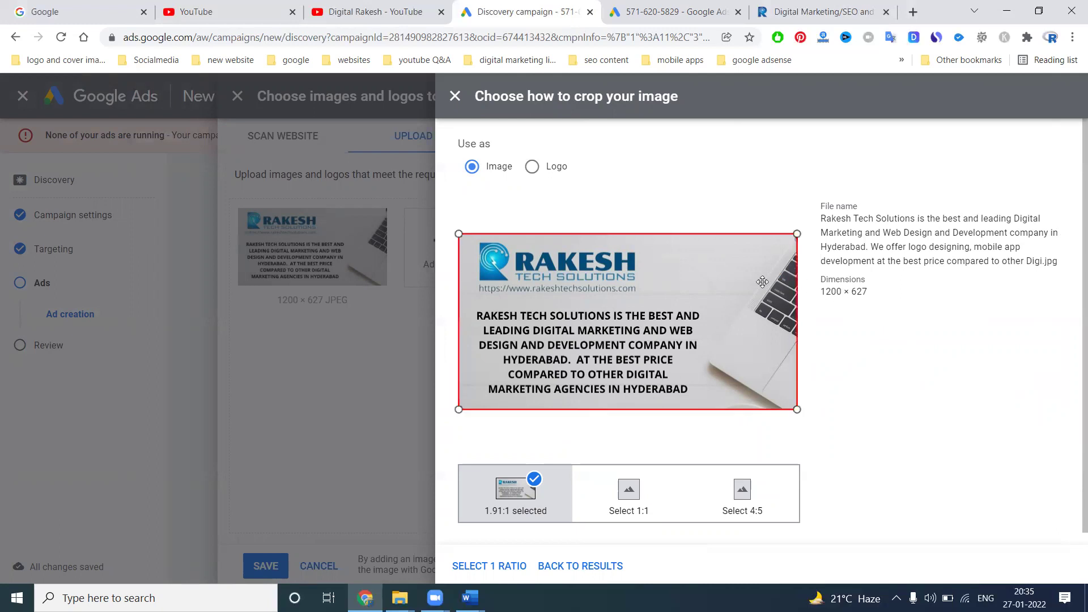
Step: Switch to the YouTube channel's videos page and look over the uploaded videos
click(334, 10)
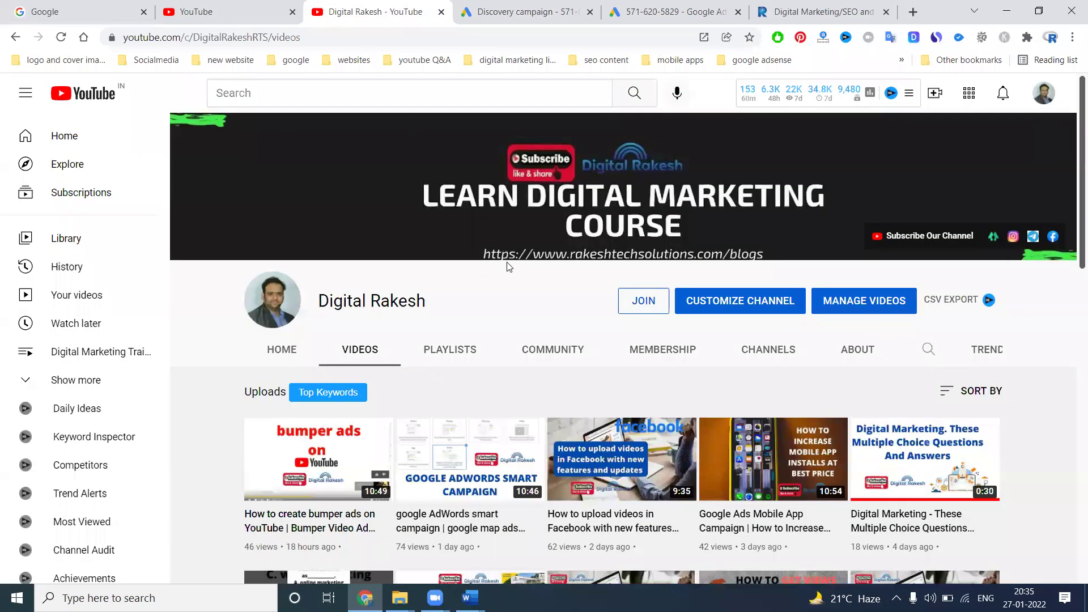
scroll(508, 265, down, 1)
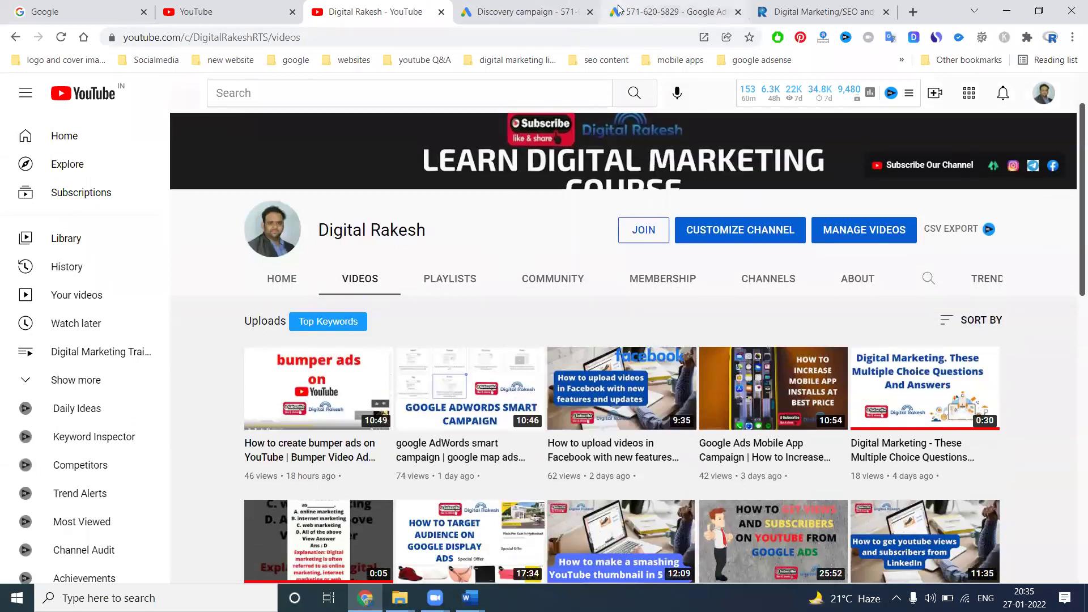
Step: Return to the Discovery campaign and confirm the landscape image for the ad with the 1.91:1 crop
click(617, 10)
click(531, 6)
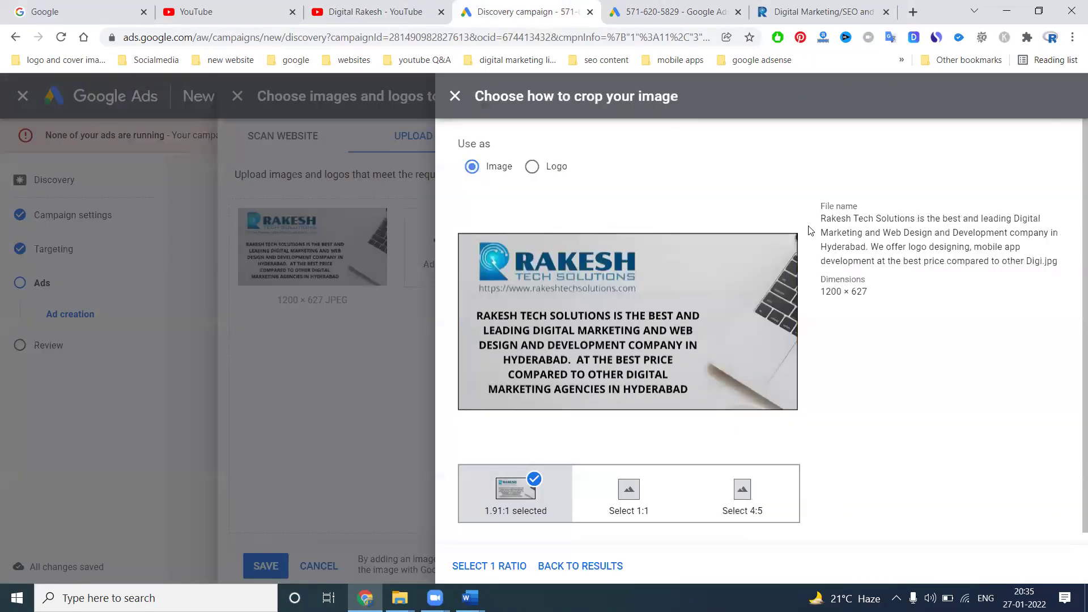
scroll(882, 289, down, 1)
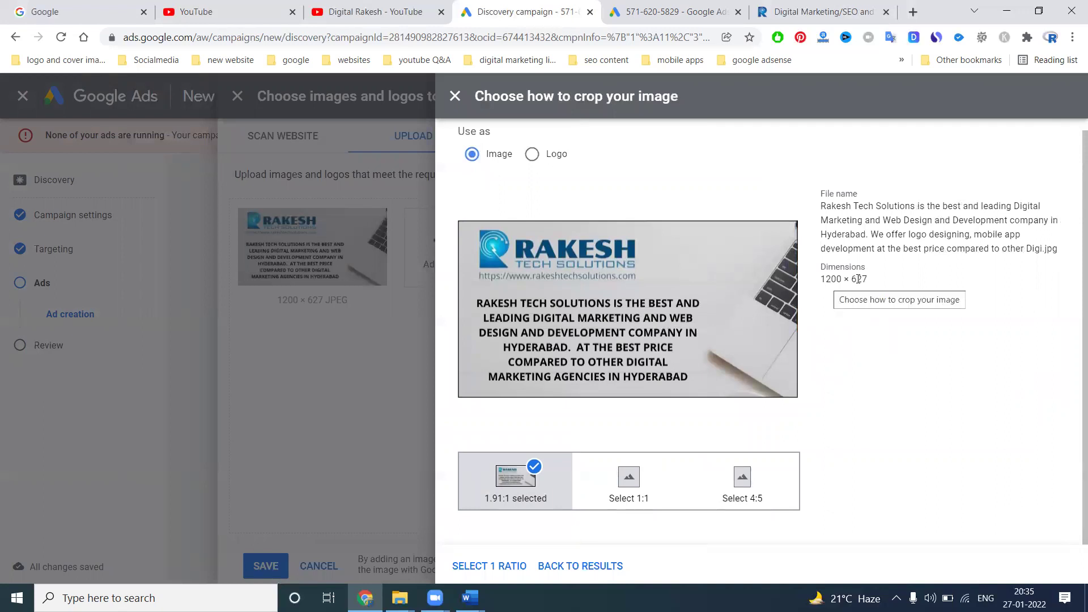
click(476, 565)
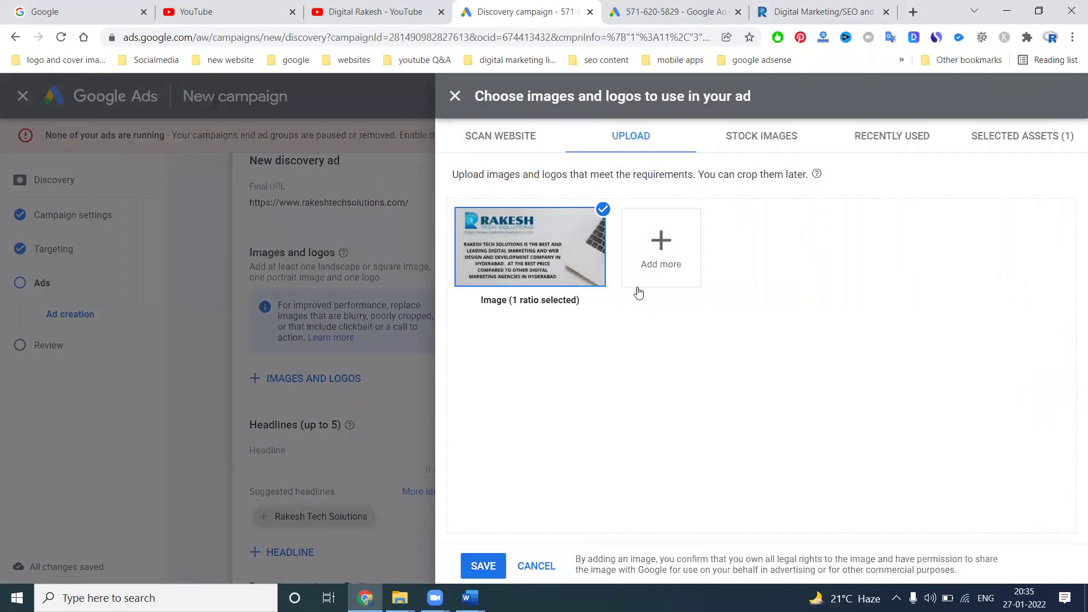
Step: Upload the portrait Rakesh Tech Solutions image with the laptop from the same folder and open its crop options
click(663, 251)
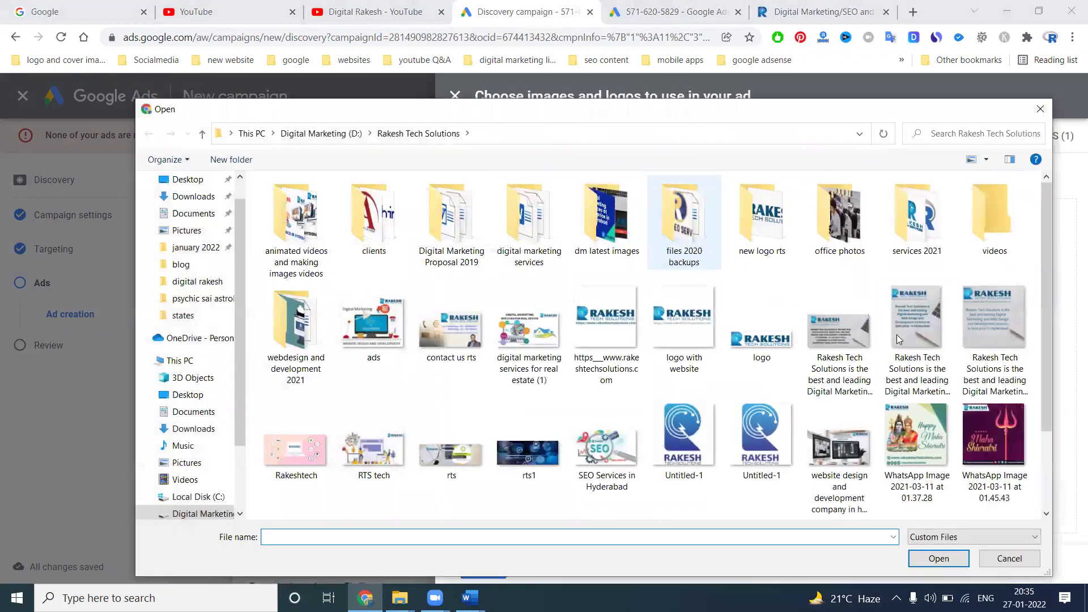
double_click(911, 339)
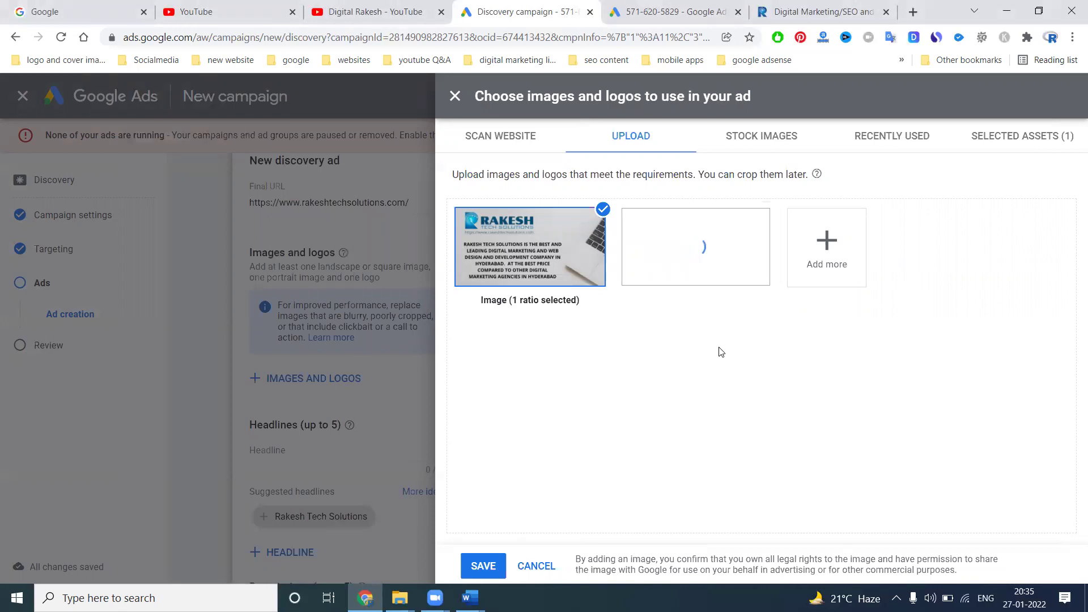
click(667, 273)
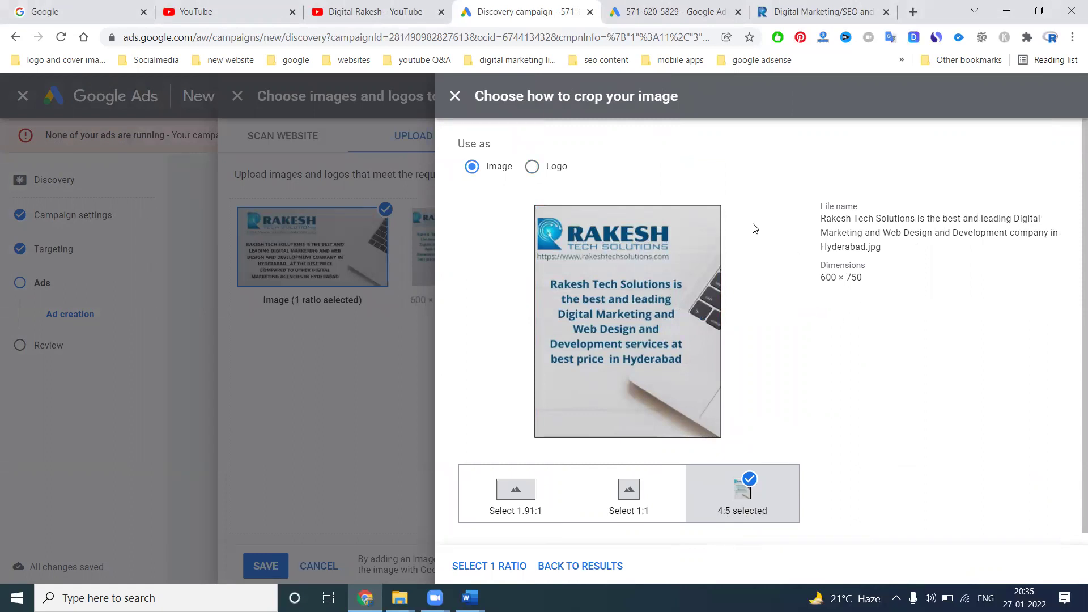
key(Down)
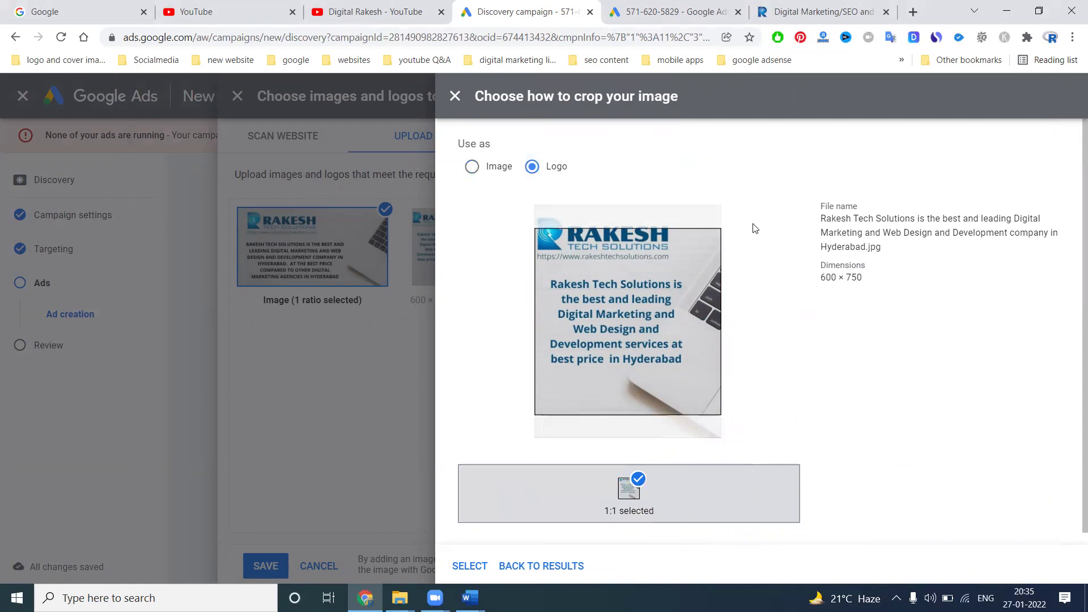
drag(617, 286, 622, 250)
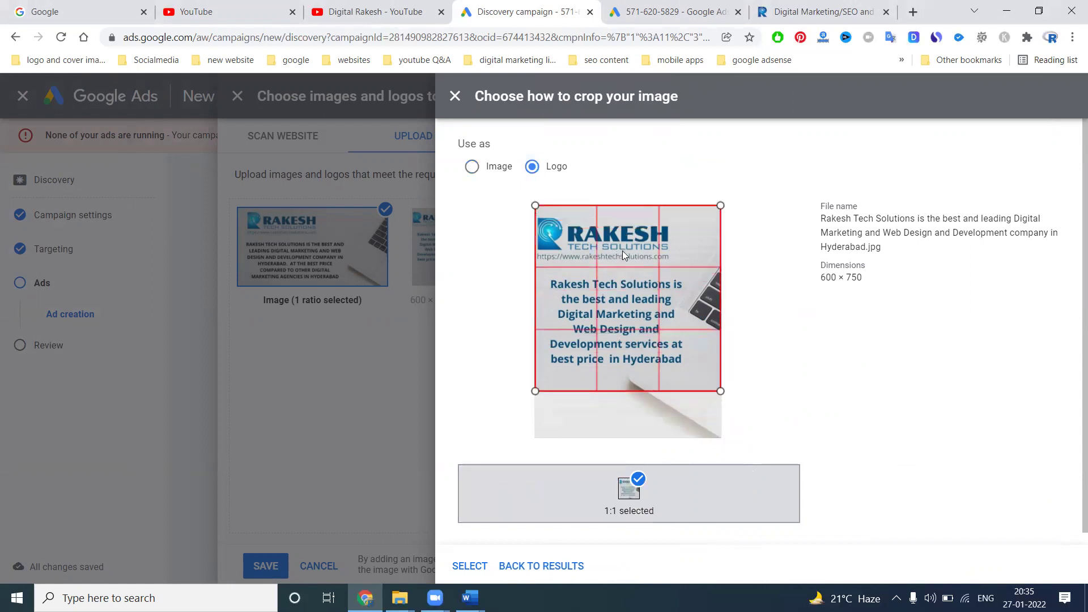
key(Up)
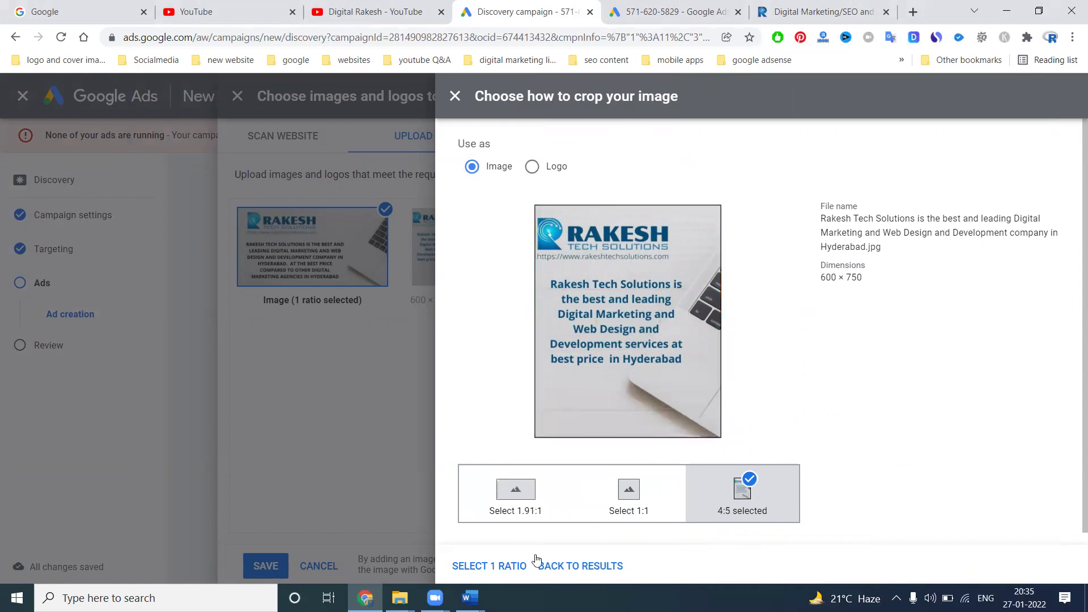
key(Down)
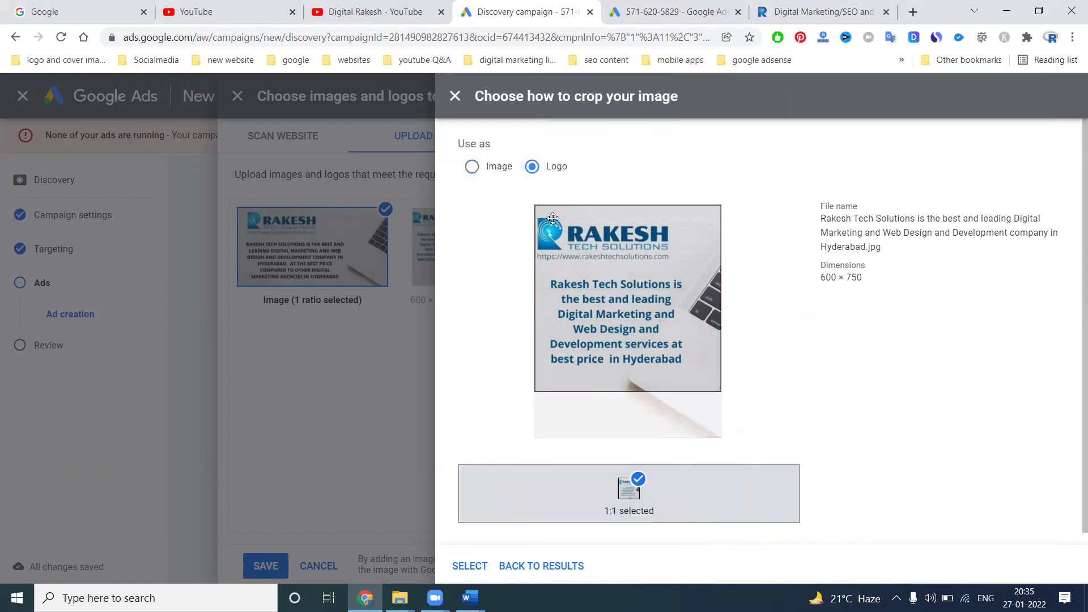
Step: Set the portrait picture to be used as an image and select it with the 4:5 ratio
key(Up)
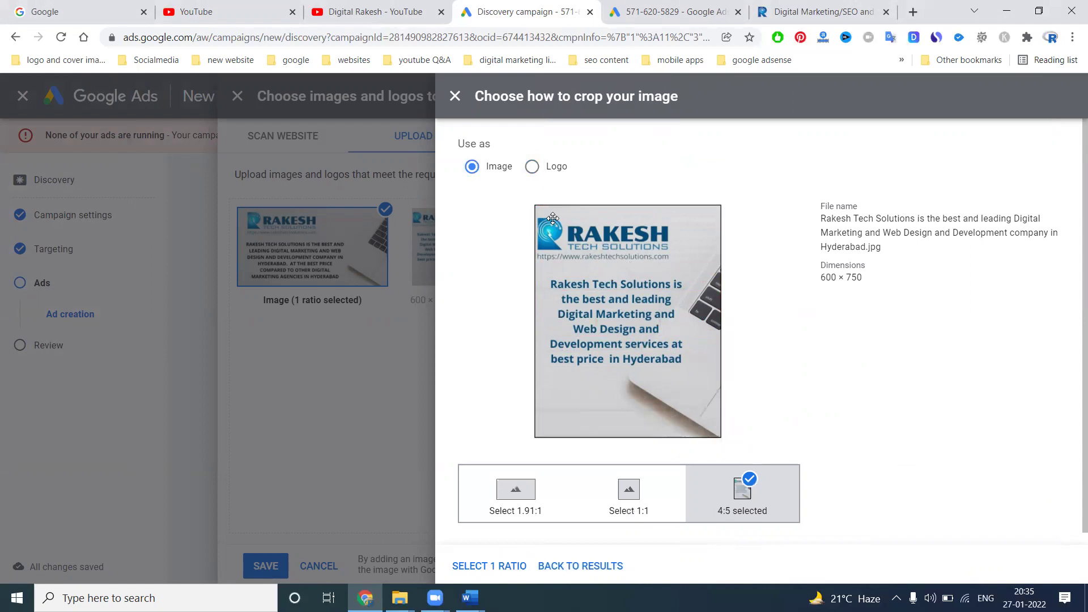
click(499, 565)
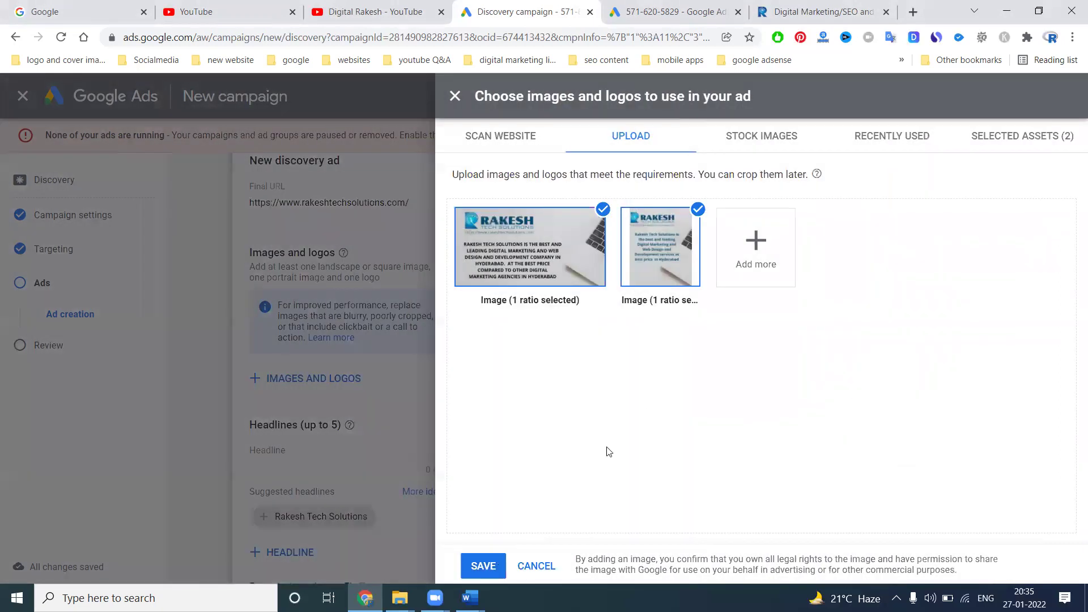
Step: Upload the square Rakesh Tech Solutions image, select it with the 1:1 ratio, and recheck the portrait image's 4:5 crop
click(755, 244)
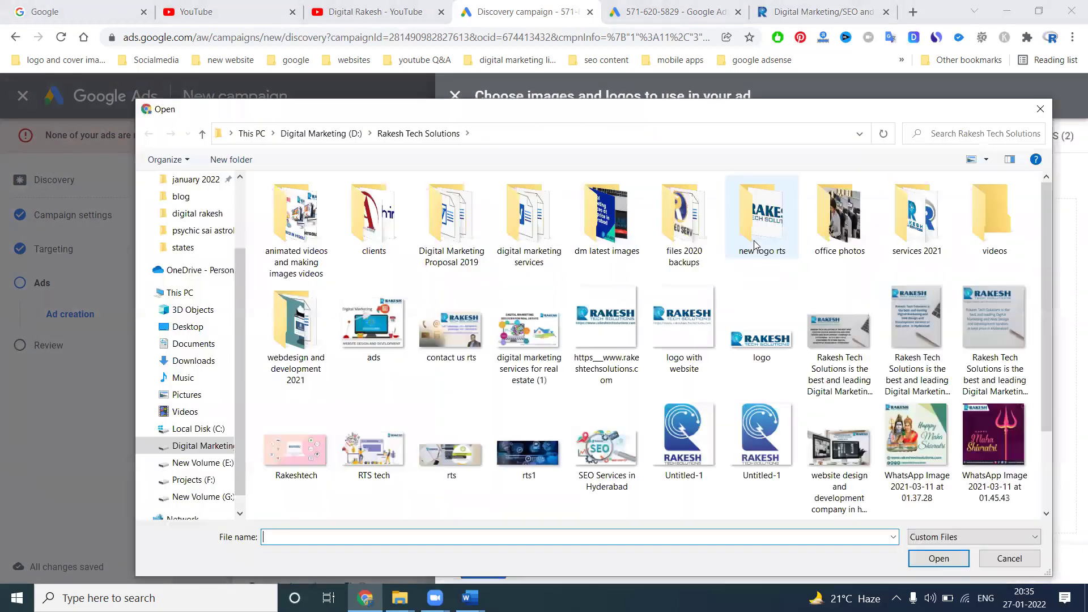
click(1016, 339)
double_click(1015, 339)
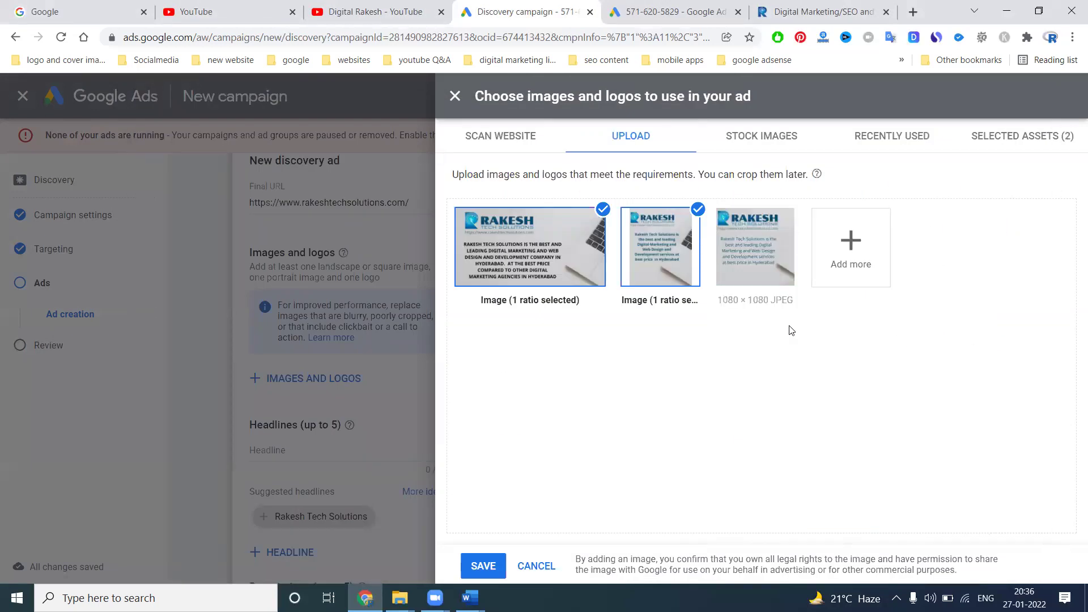
click(769, 287)
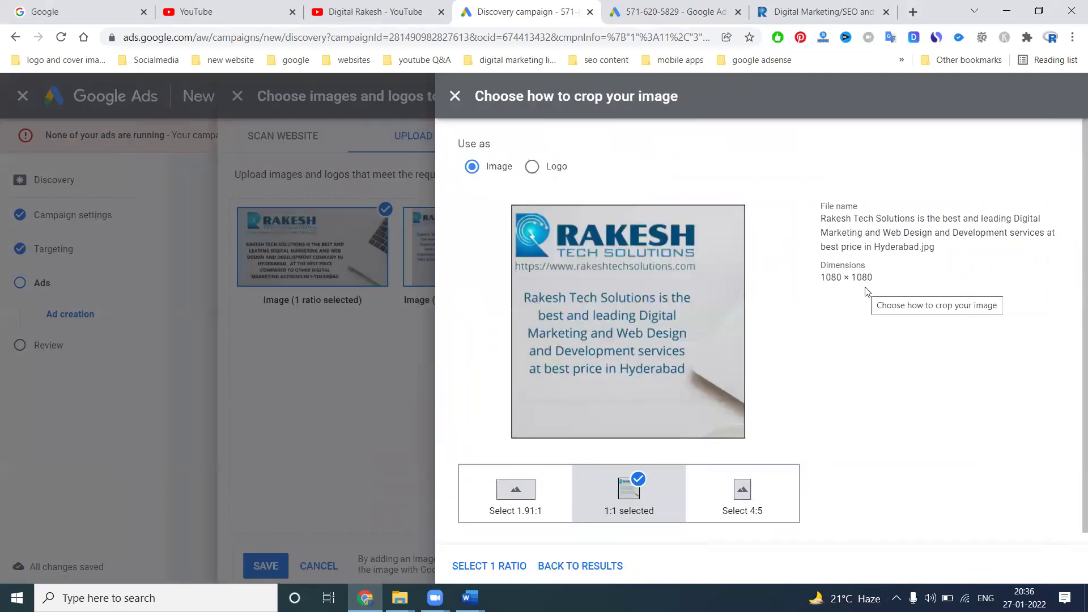
scroll(694, 331, down, 1)
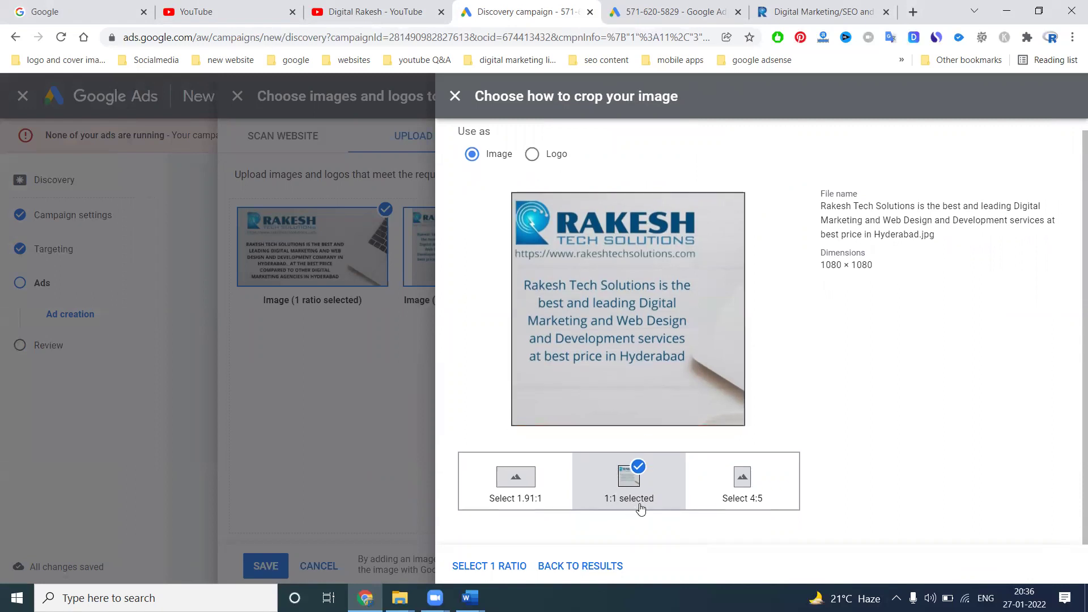
click(499, 565)
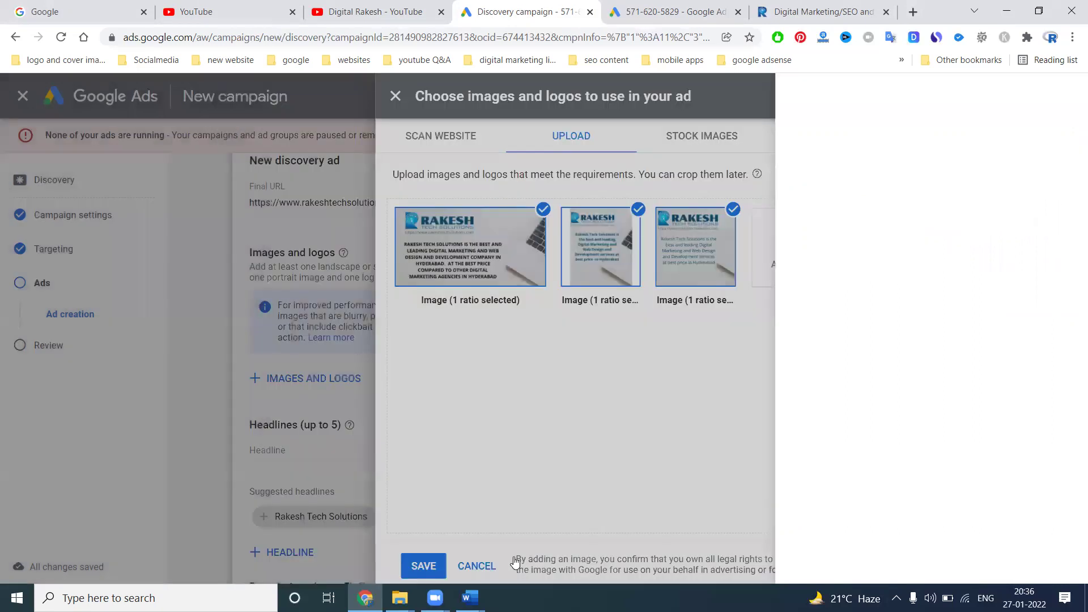
click(662, 259)
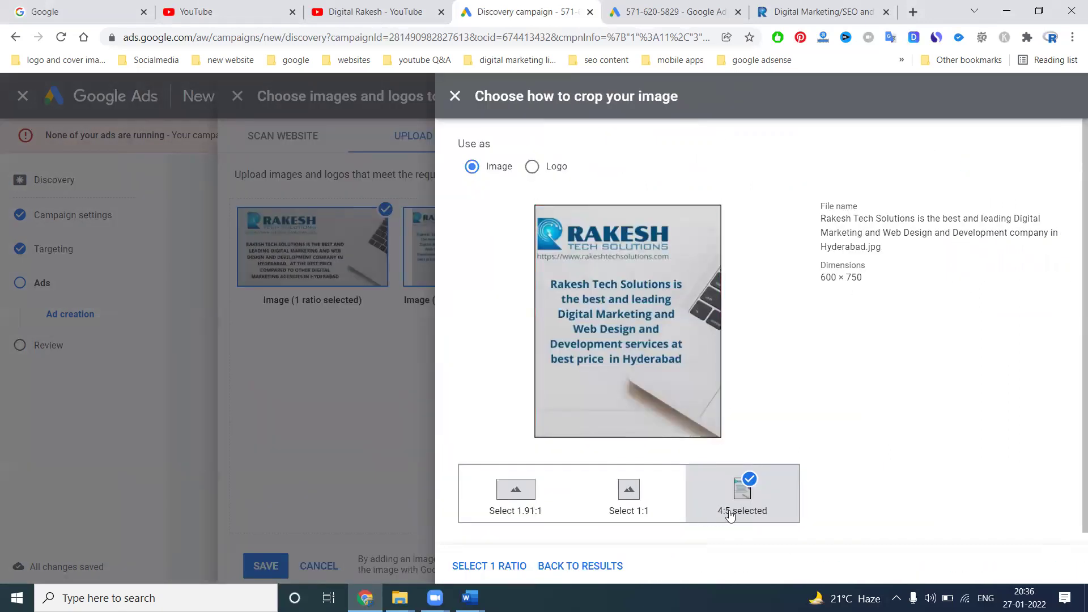
click(497, 565)
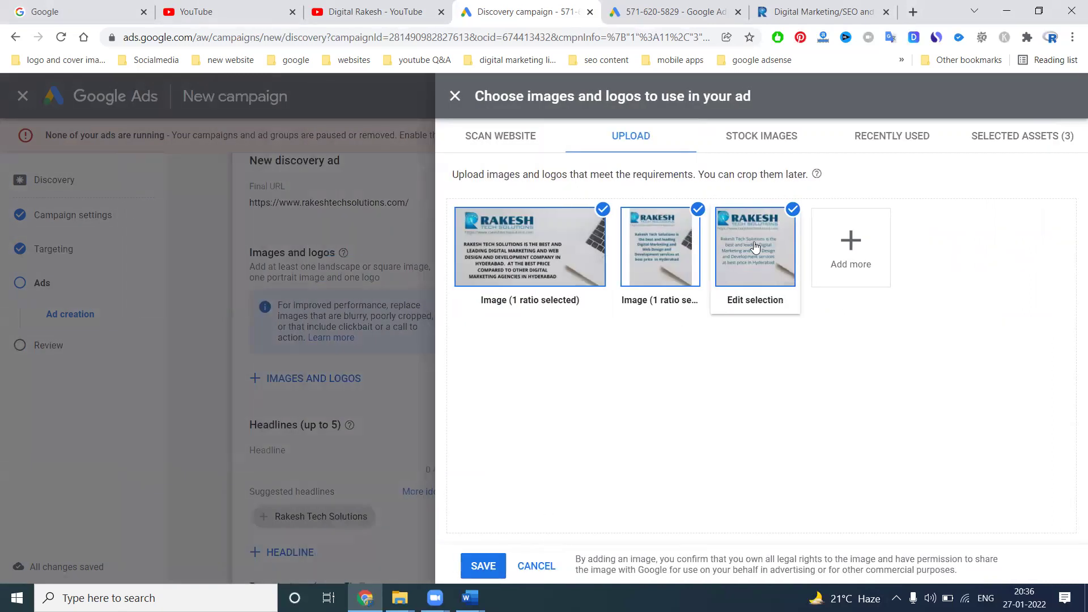
Step: Upload "logo with website", select it as the ad's logo with the 1:1 ratio, and save the chosen images and logo
click(851, 244)
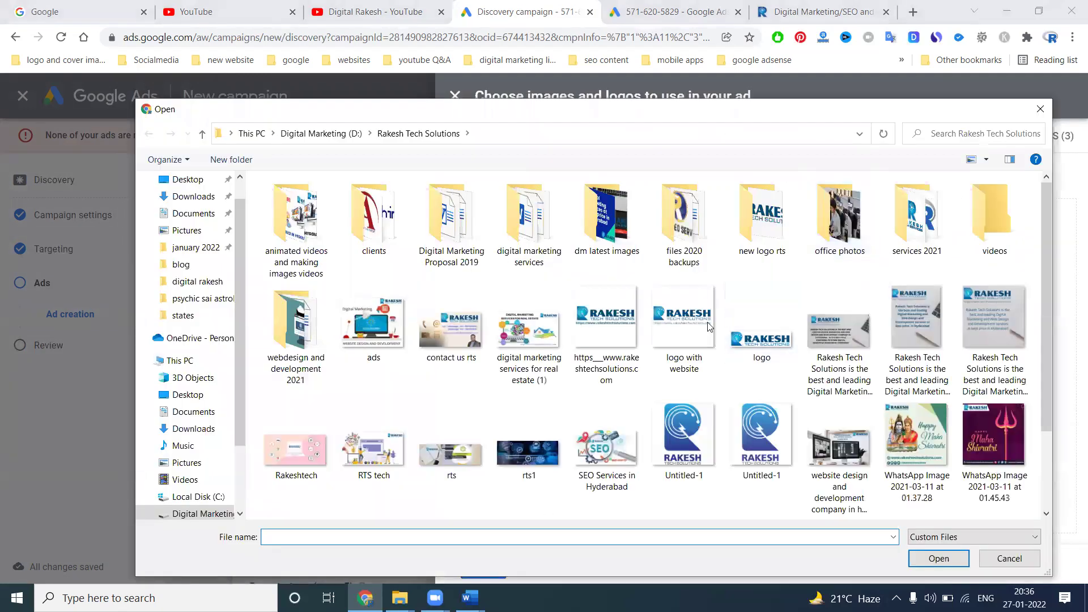
click(689, 328)
double_click(689, 327)
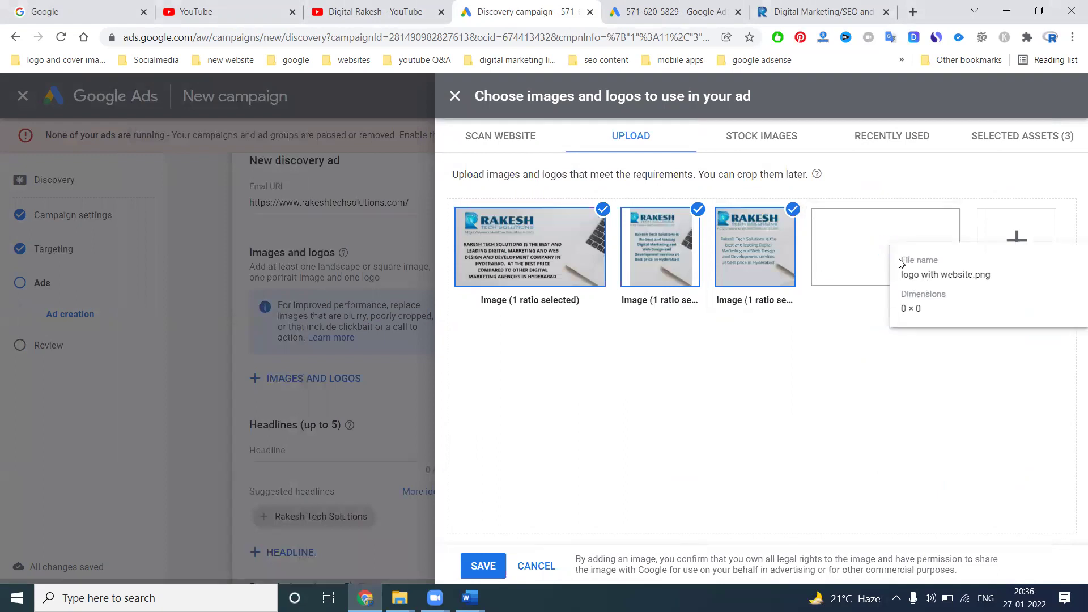
click(881, 265)
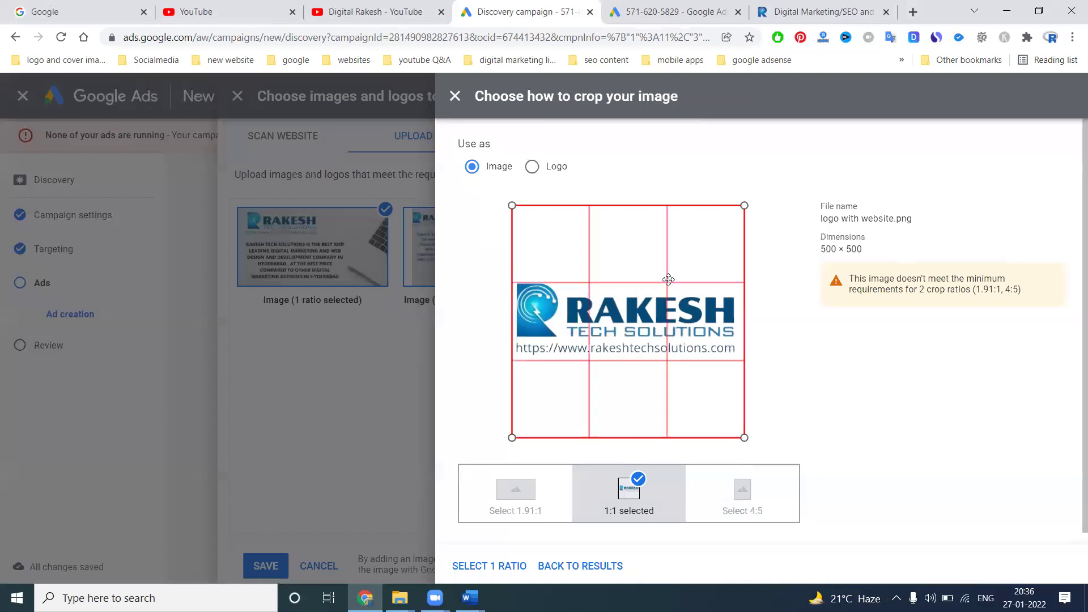
click(532, 167)
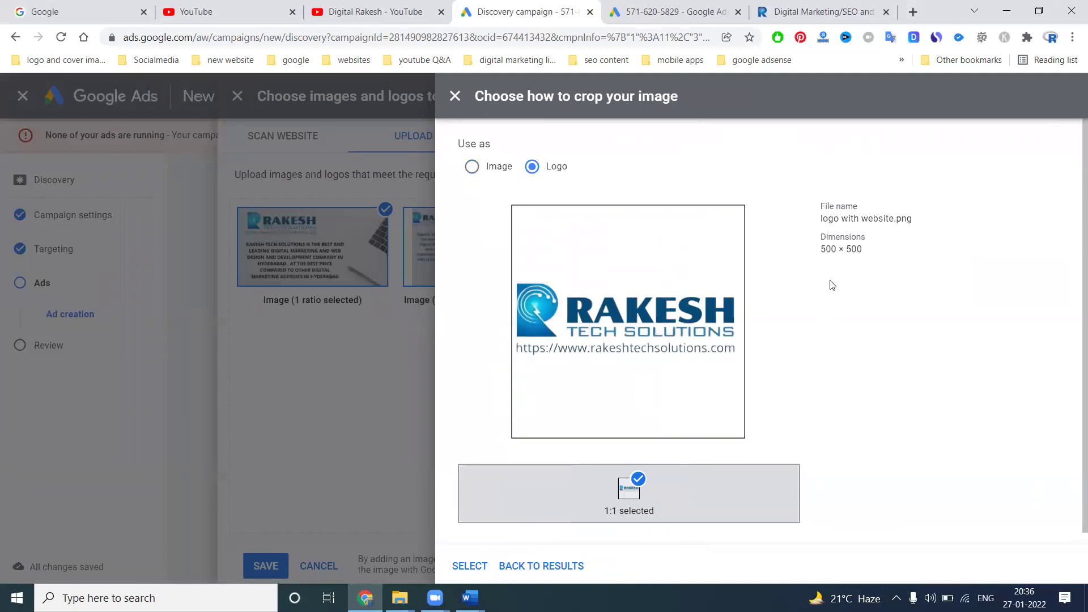
click(453, 566)
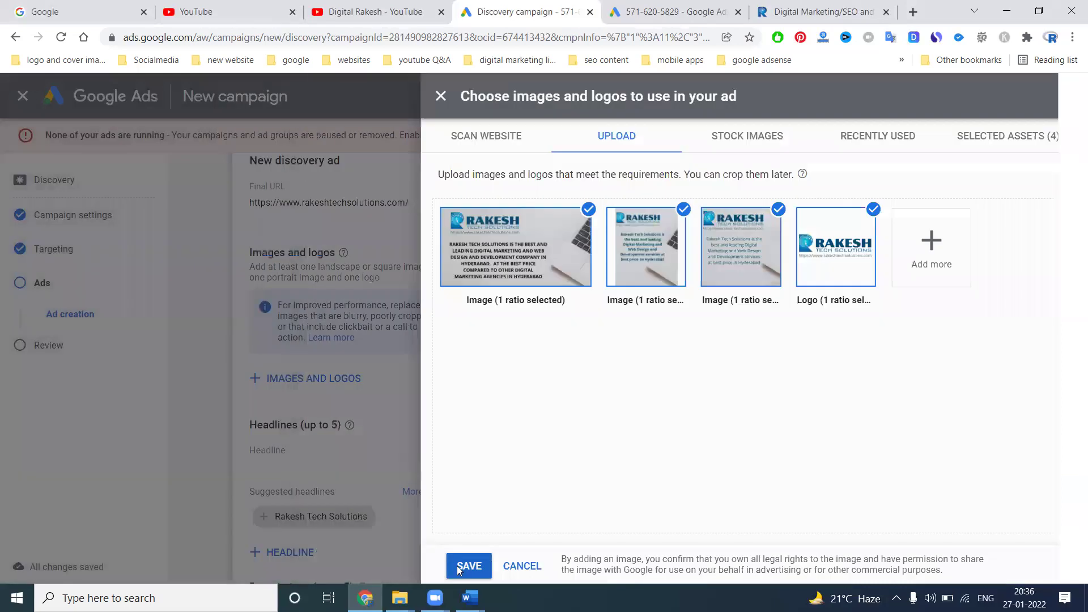
click(484, 564)
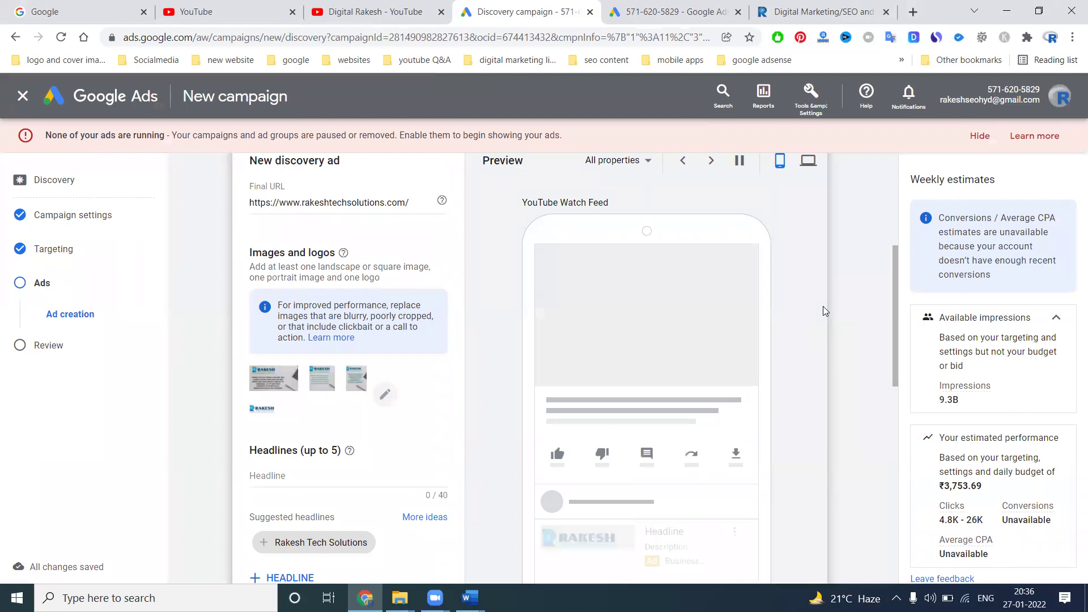
Step: Enter "digital marketing Training" as the ad's first headline
scroll(823, 311, down, 2)
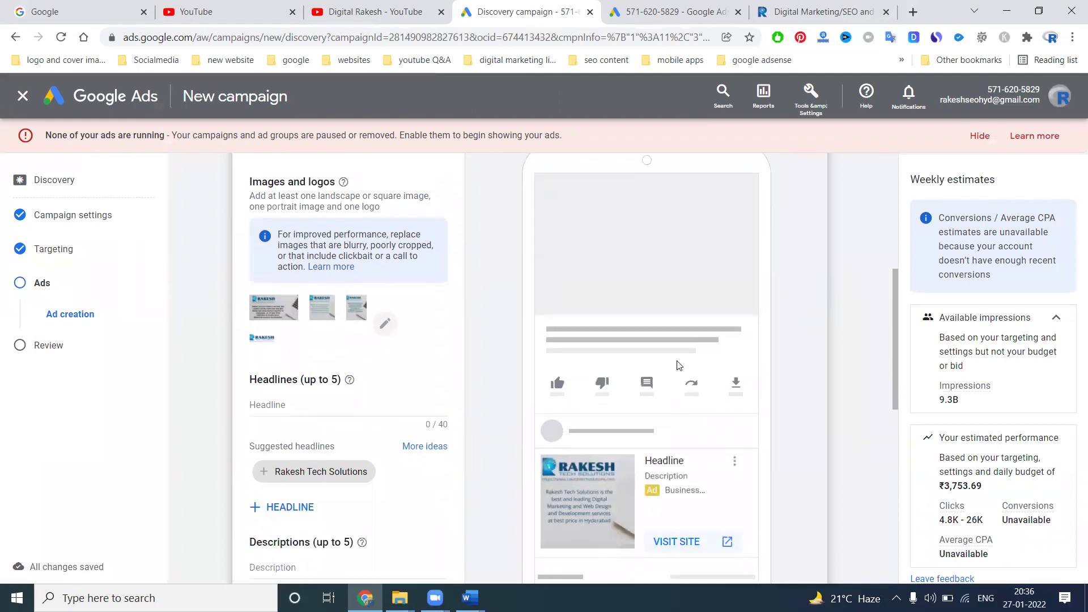
scroll(679, 364, down, 2)
click(308, 337)
text(digital marketing)
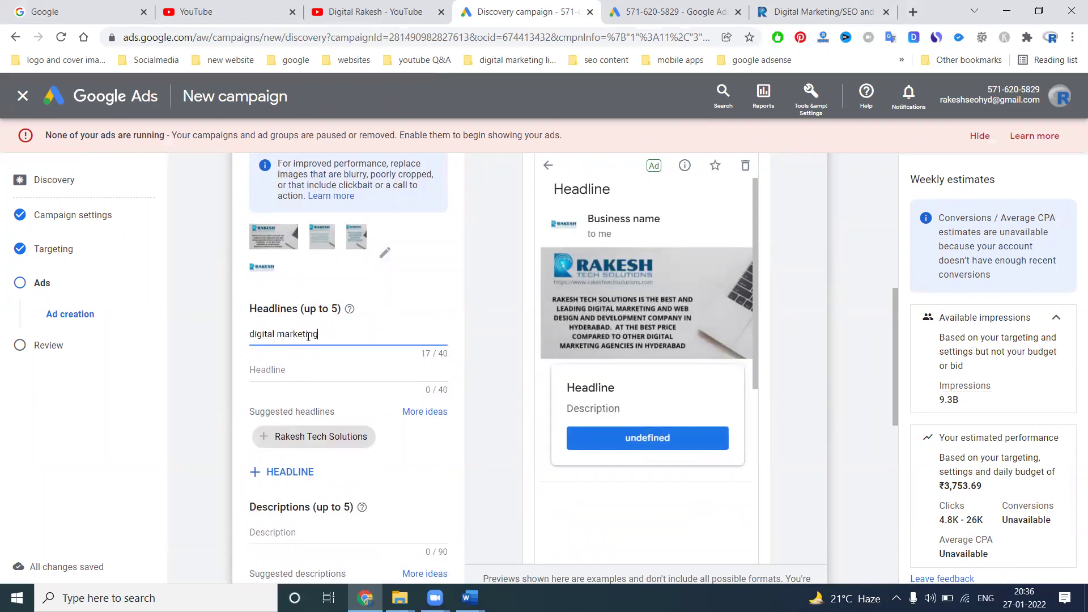
click(303, 367)
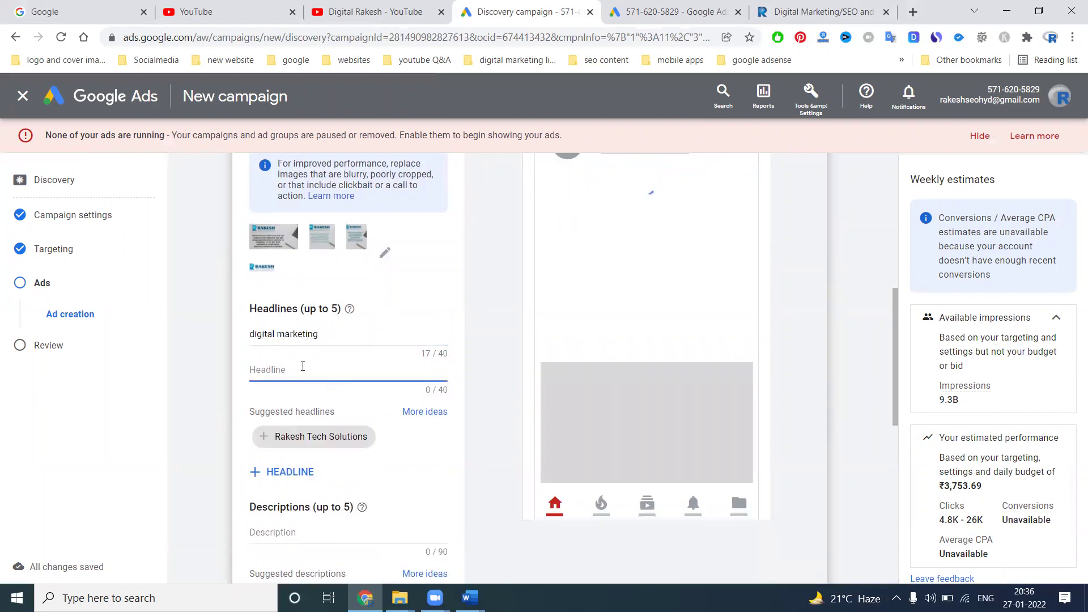
click(346, 335)
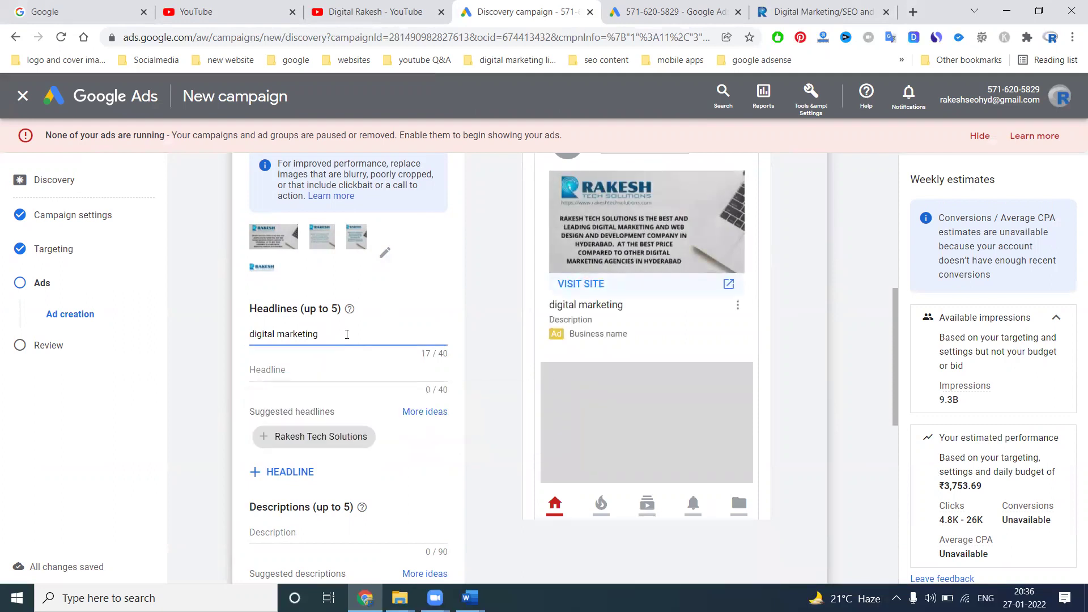
text(Training)
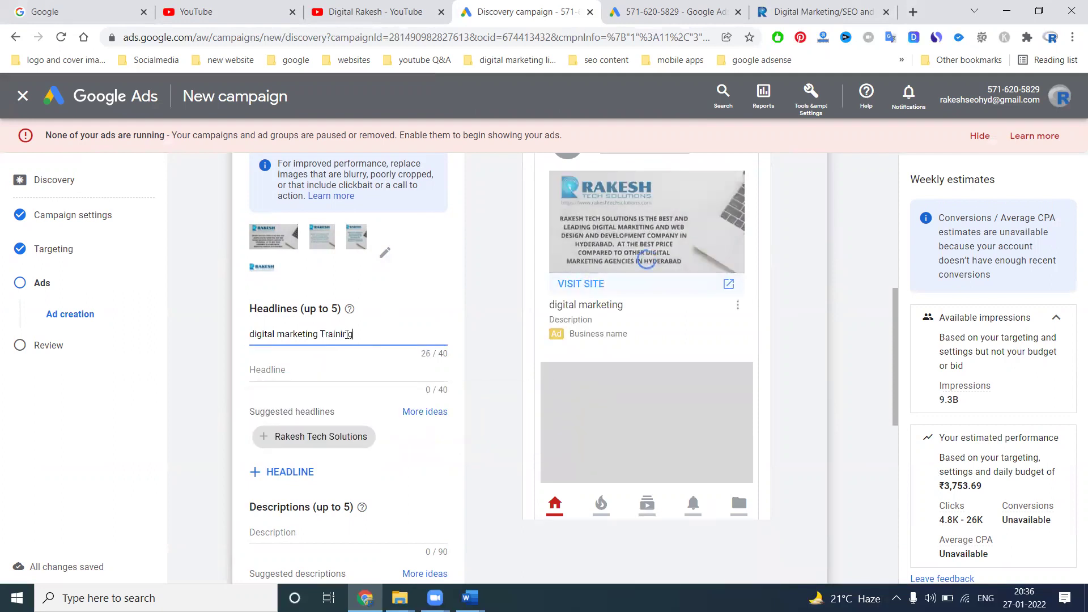
Step: Enter "Seo Course" as the second headline and "Search Engine Marketing" as the third
click(326, 365)
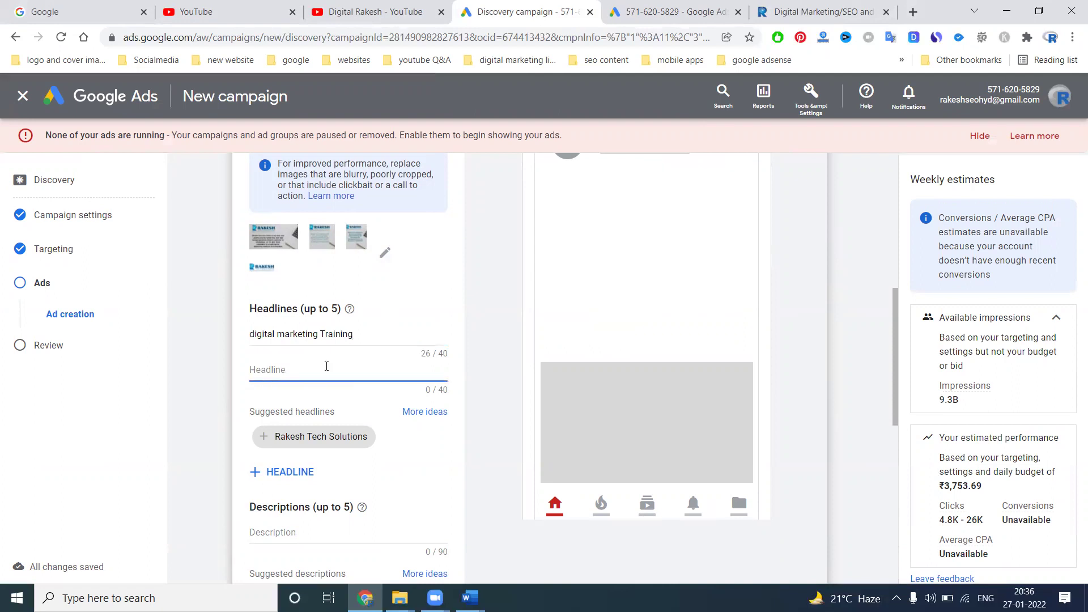
text(Seo Cour)
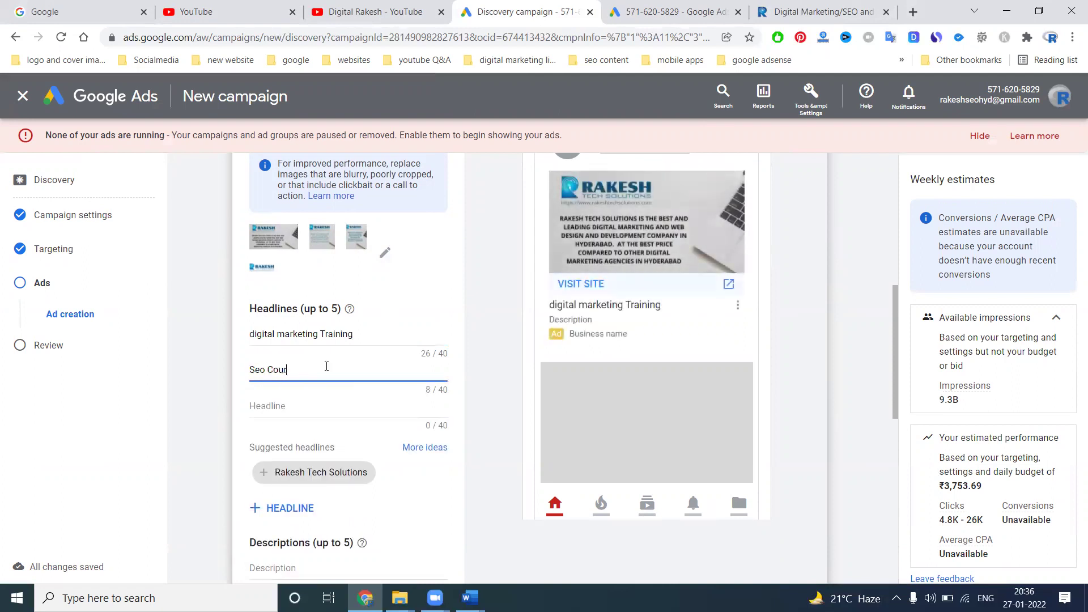
text(se)
click(308, 407)
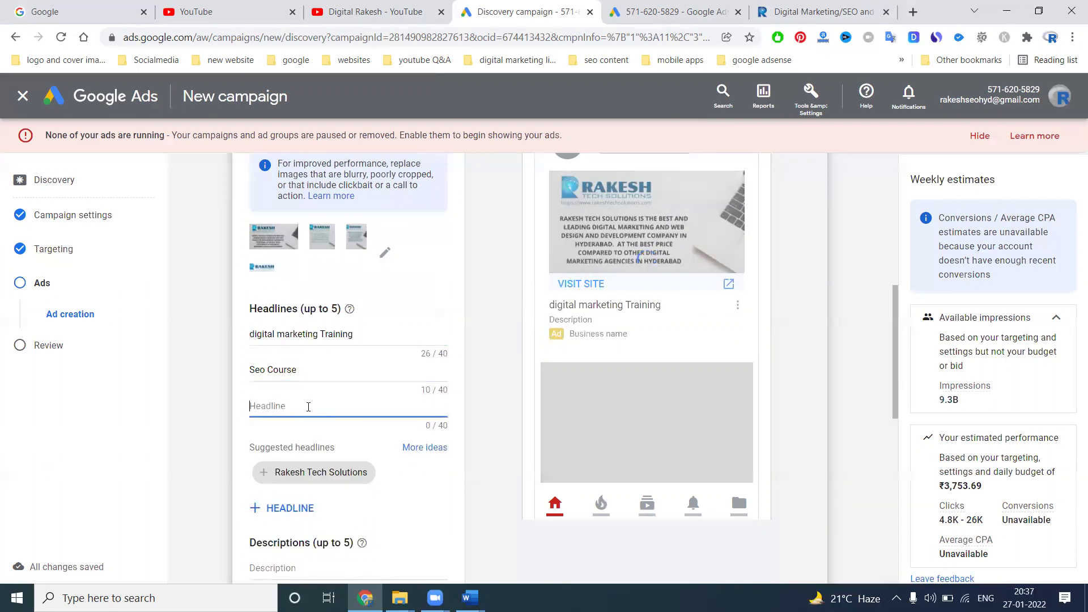
text(Sea)
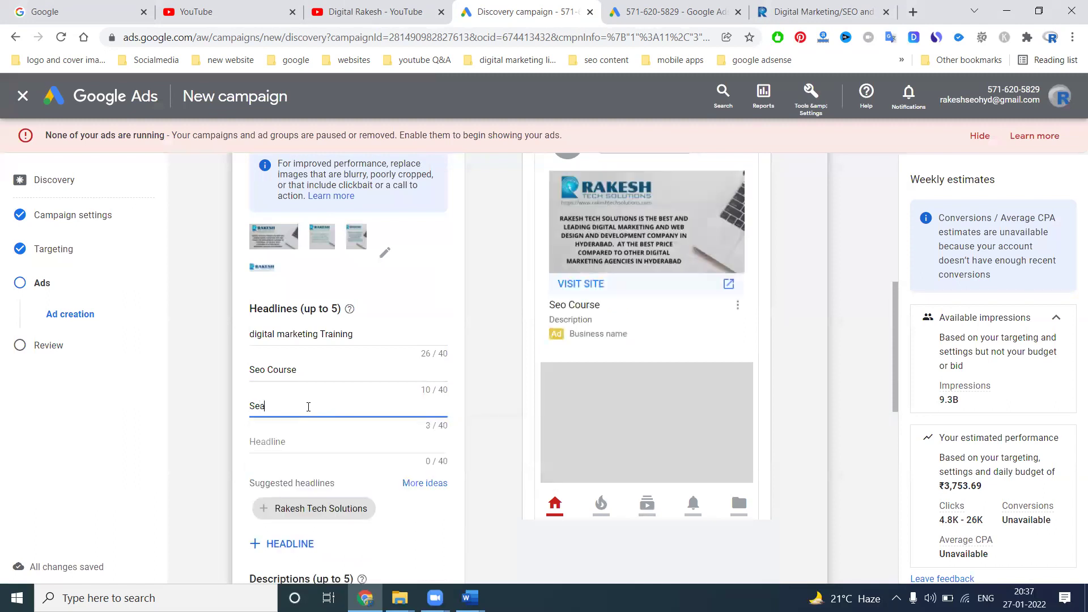
text(rch Engine Marketing)
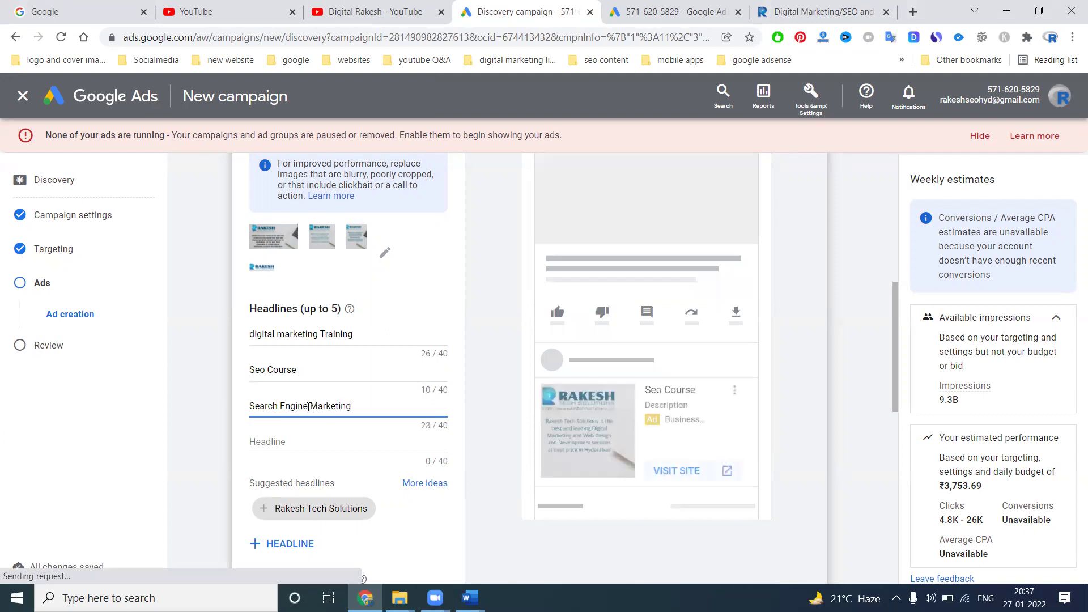
Step: Enter "Social Media Marketing" as the ad's fourth headline and "Email Marketing" as the fifth
click(303, 439)
text(Social Media)
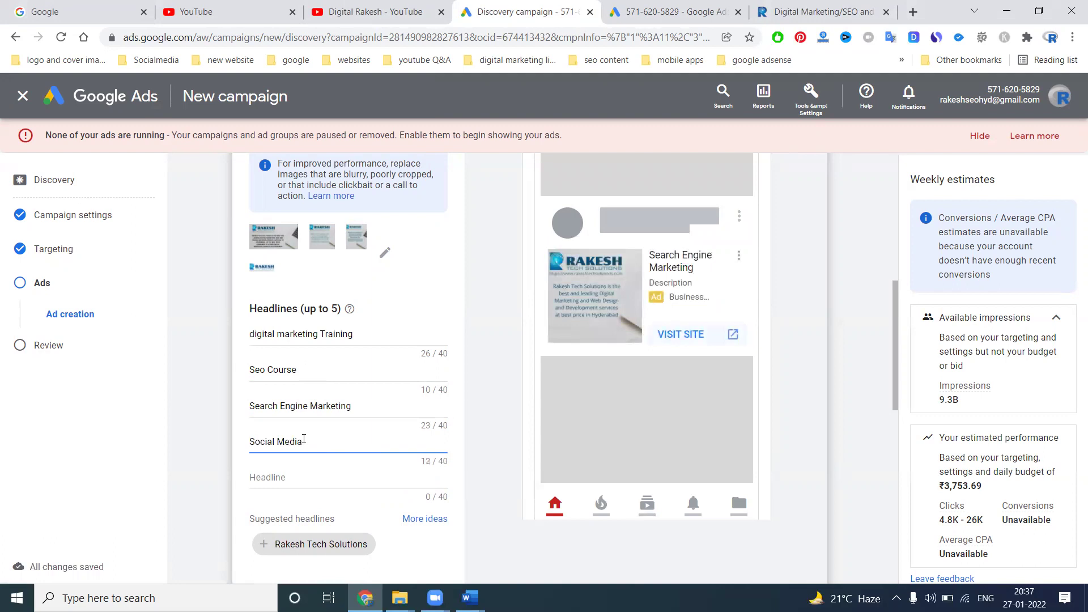
text(Marketing)
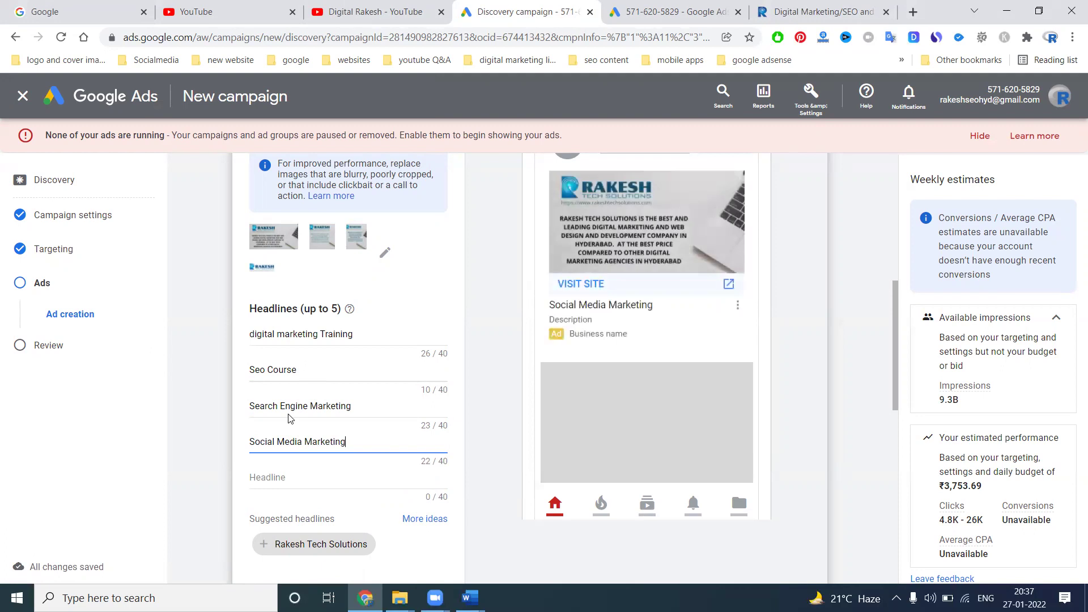
scroll(335, 397, down, 1)
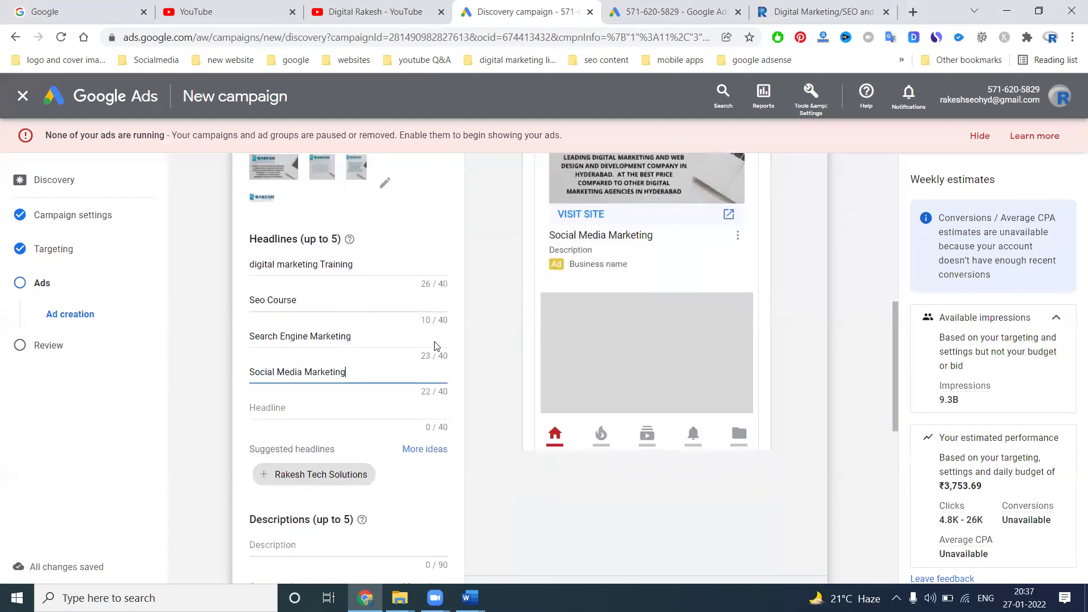
click(331, 402)
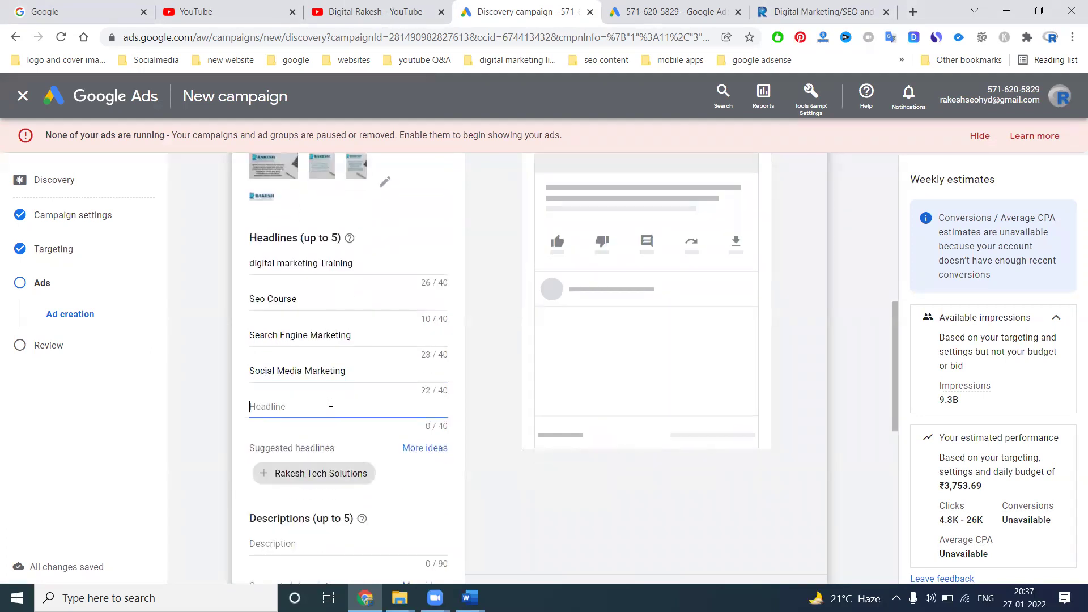
text(Email)
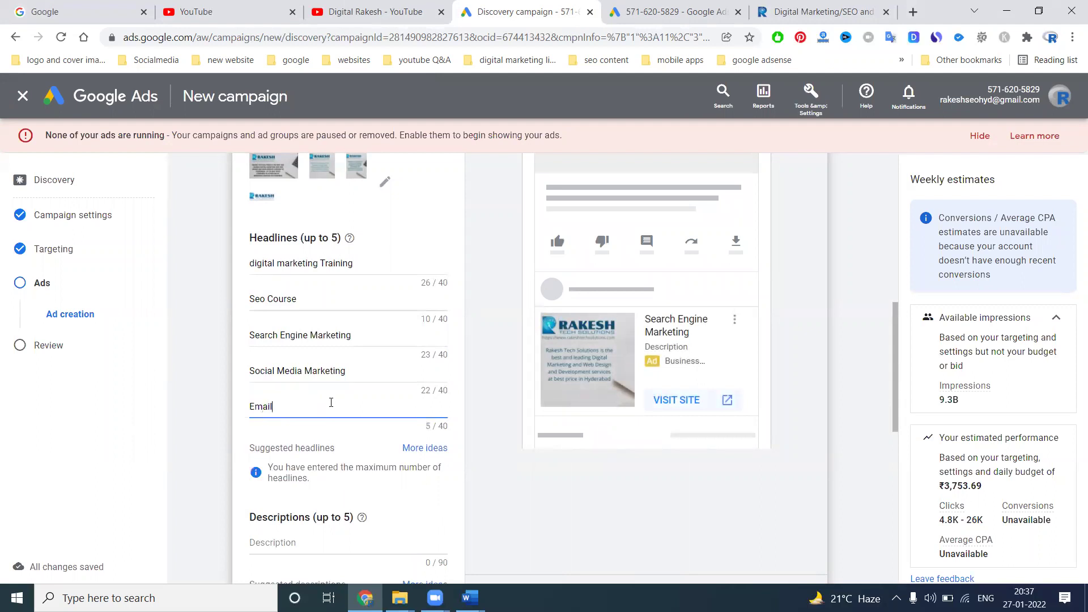
text( Marketing)
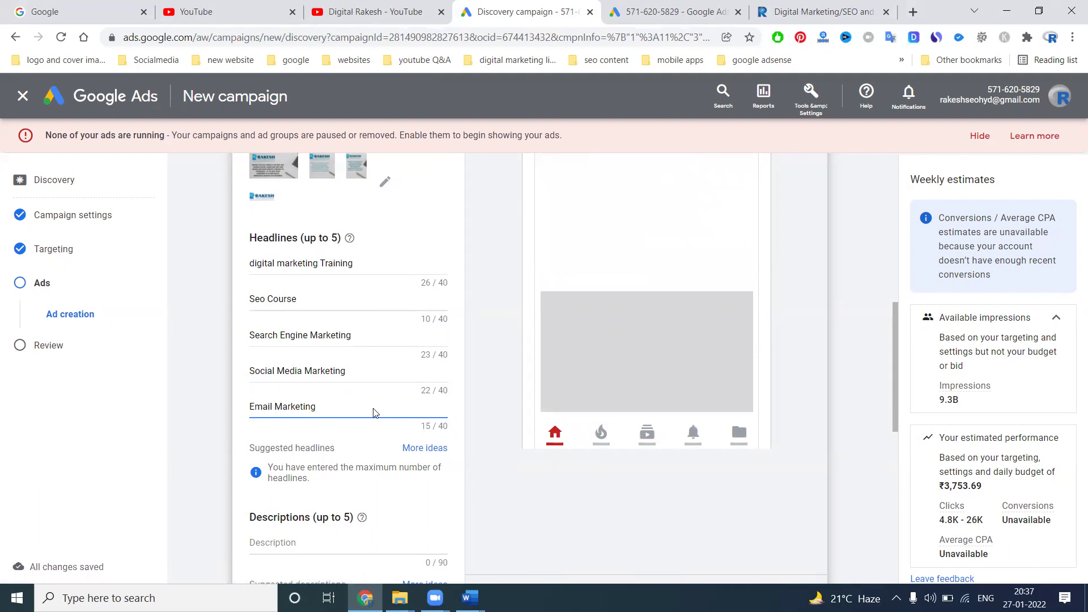
Step: Open the ad's first description field for editing and review the five entered headlines above it
scroll(379, 365, down, 4)
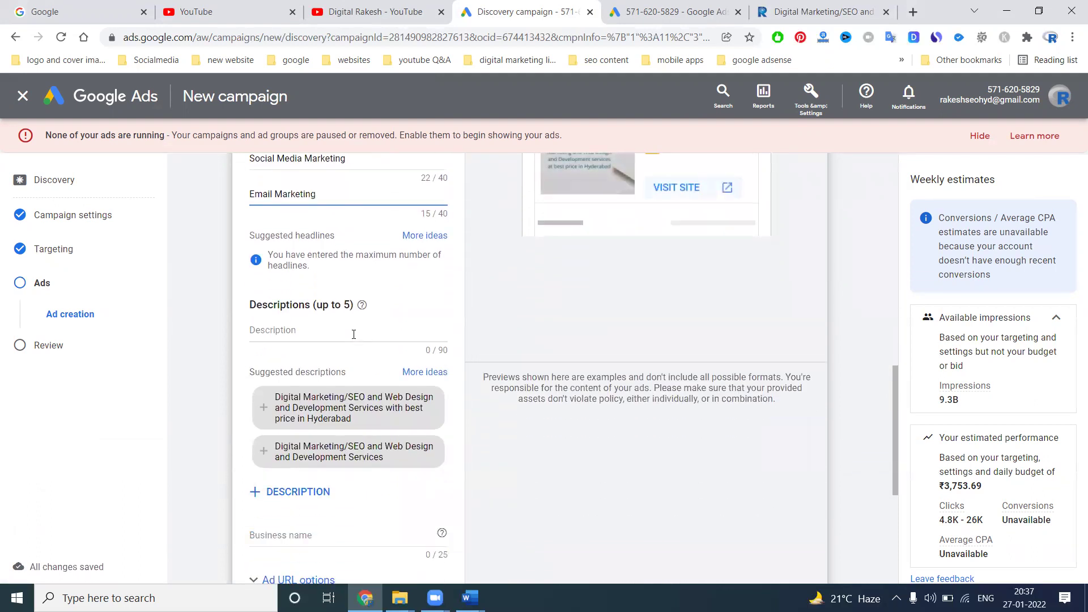
click(321, 330)
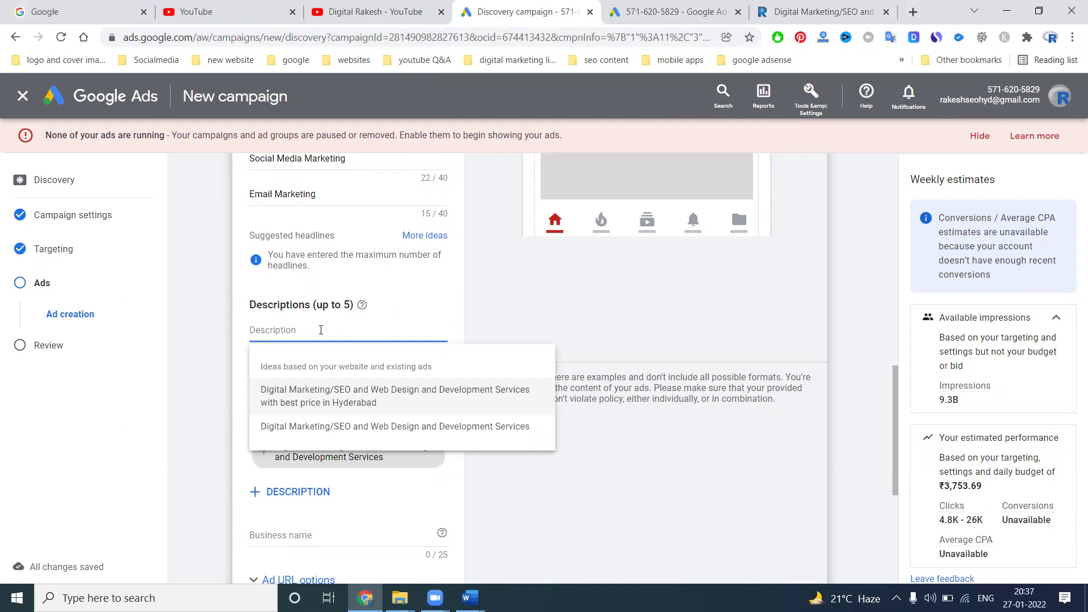
scroll(321, 330, up, 3)
scroll(321, 330, down, 1)
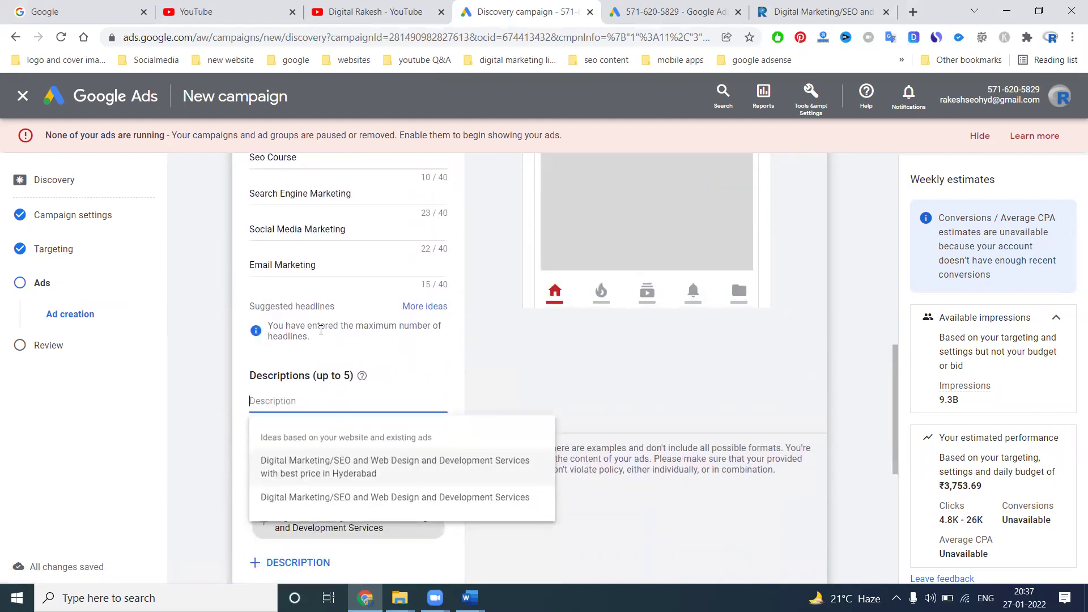
scroll(335, 369, up, 3)
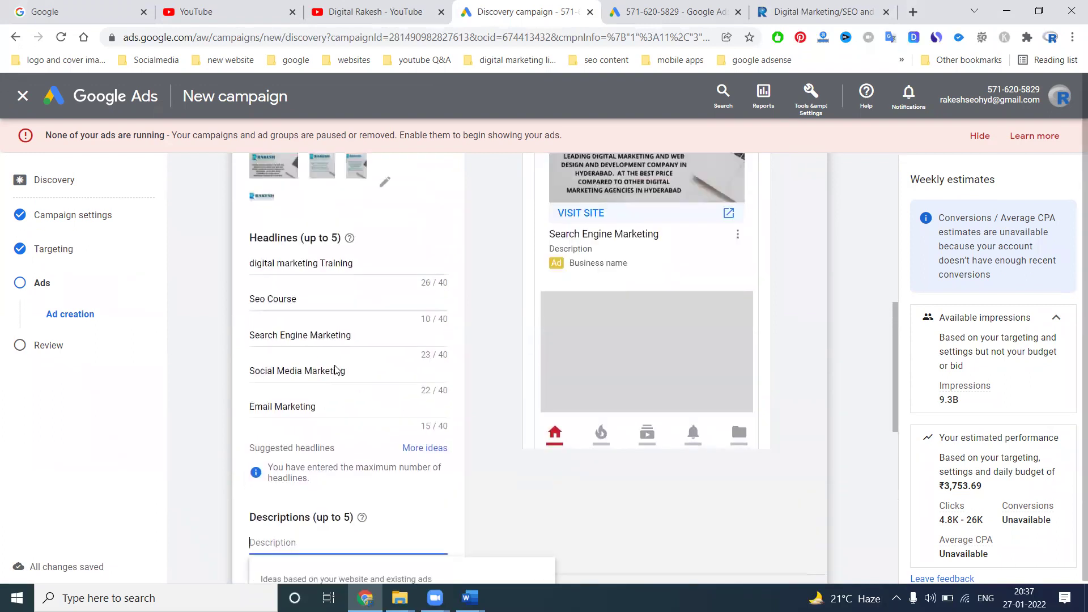
scroll(333, 362, down, 2)
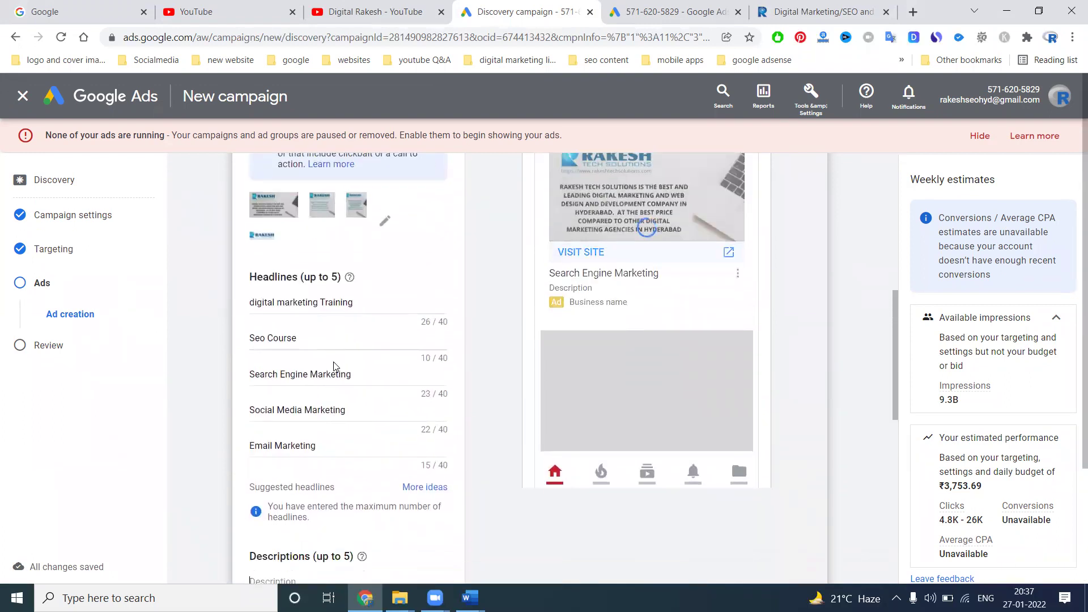
scroll(329, 438, down, 1)
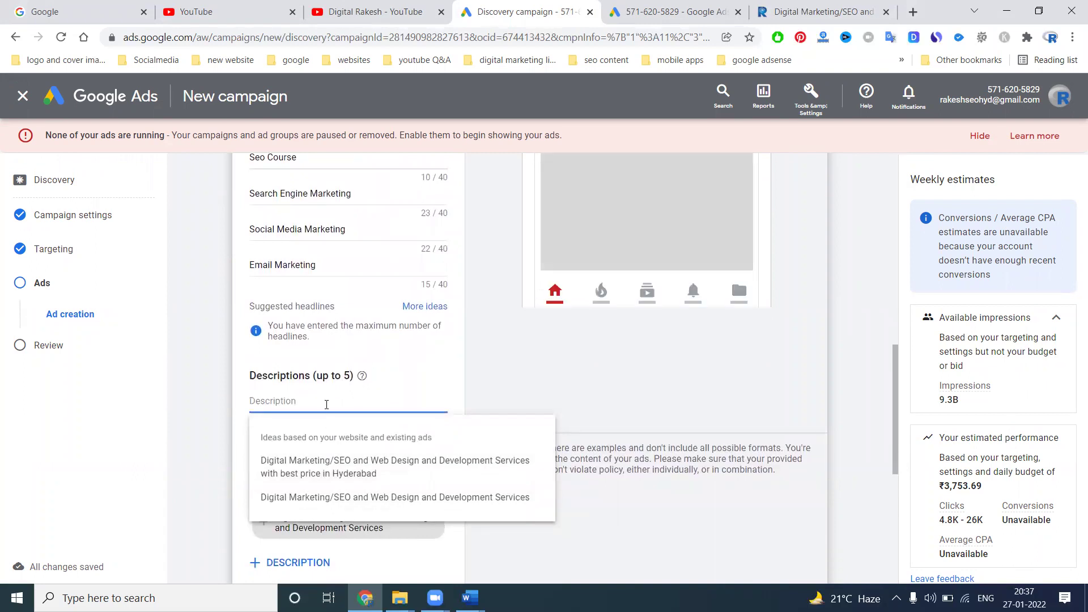
Step: Switch to the Rakesh Tech Solutions website and open its "Advanced Digital Marketing Training in Hyderabad" page from the Trainings listing
click(829, 11)
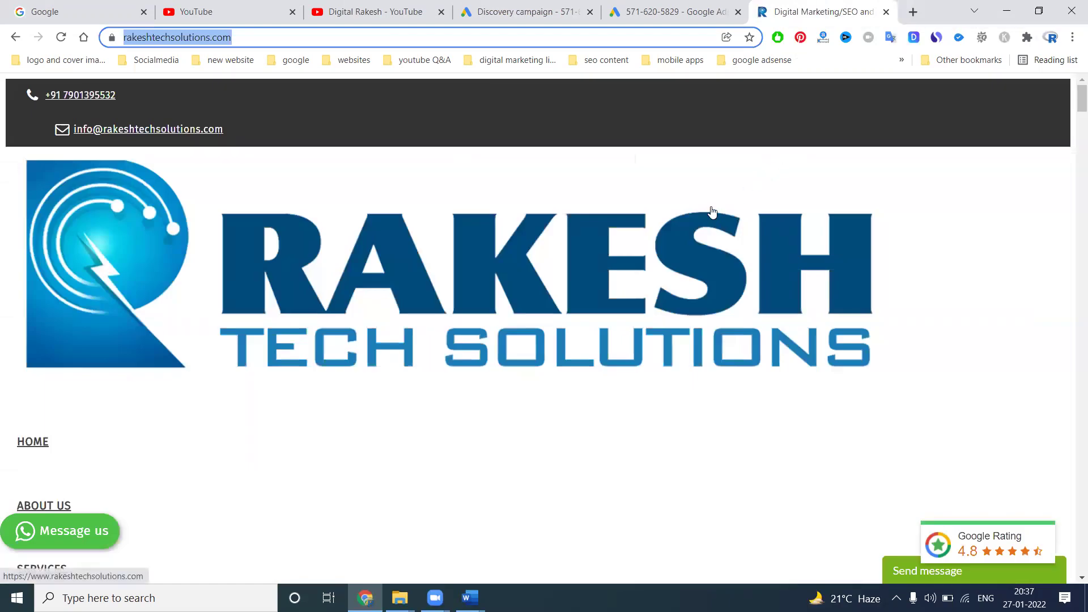
key(ctrl+minus)
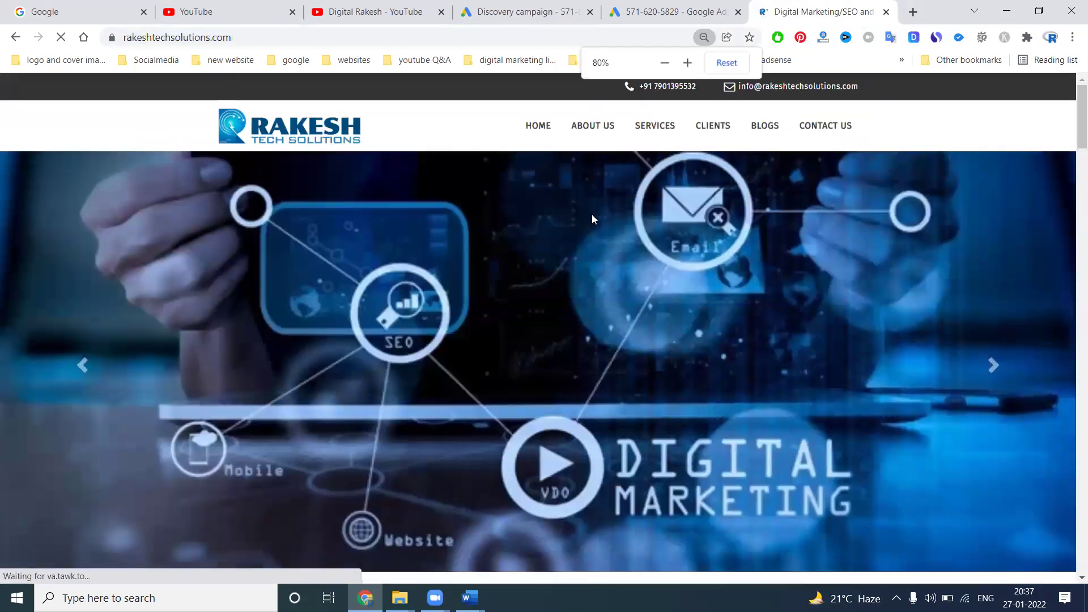
scroll(714, 272, down, 10)
scroll(710, 304, down, 15)
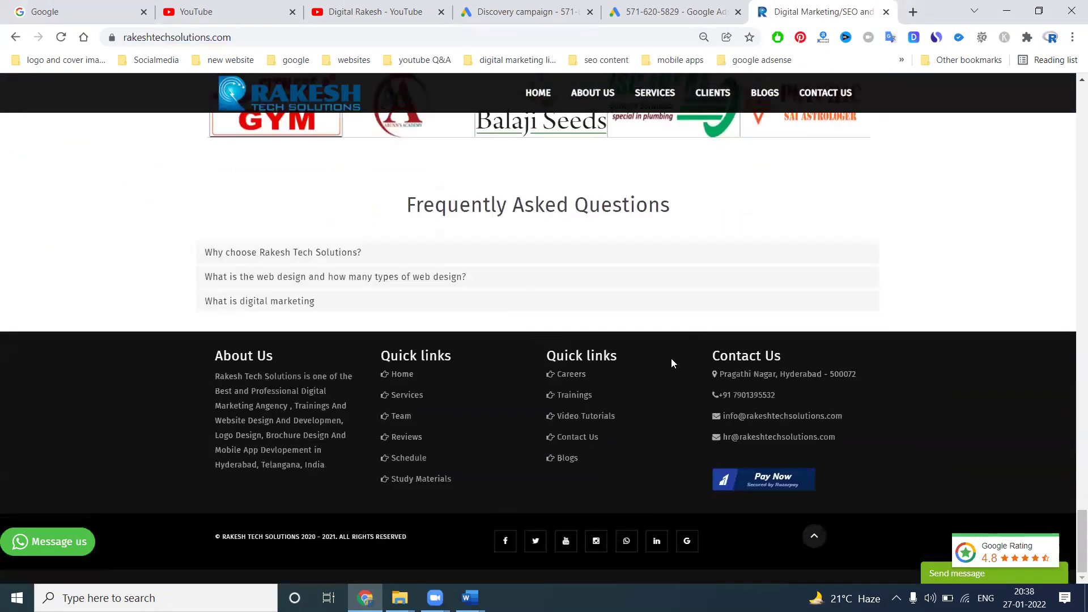
click(572, 395)
scroll(572, 398, down, 5)
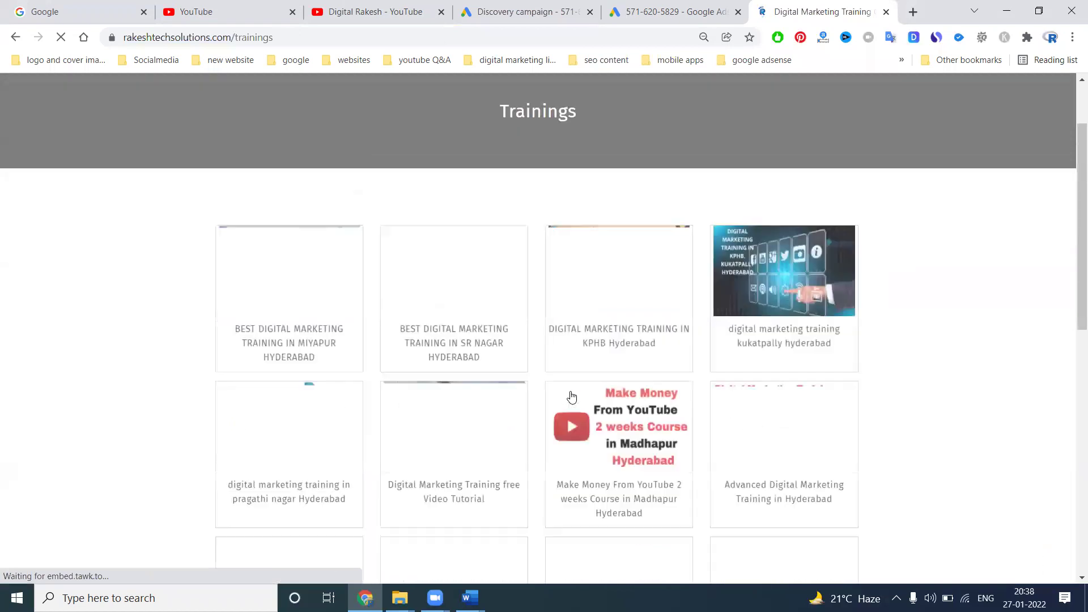
click(838, 340)
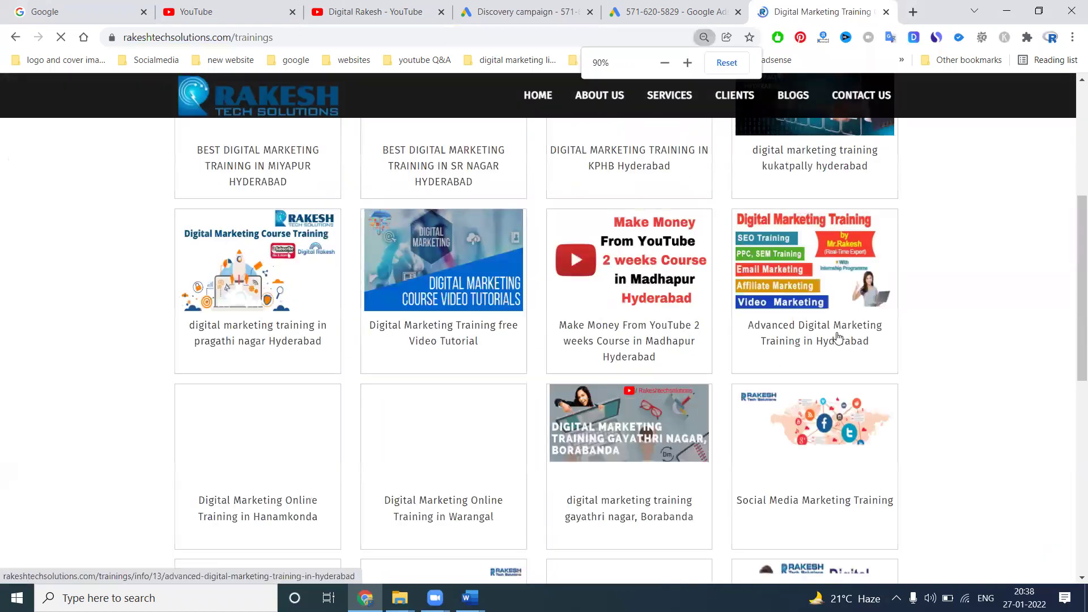
key(ctrl+plus)
key(ctrl+plus)
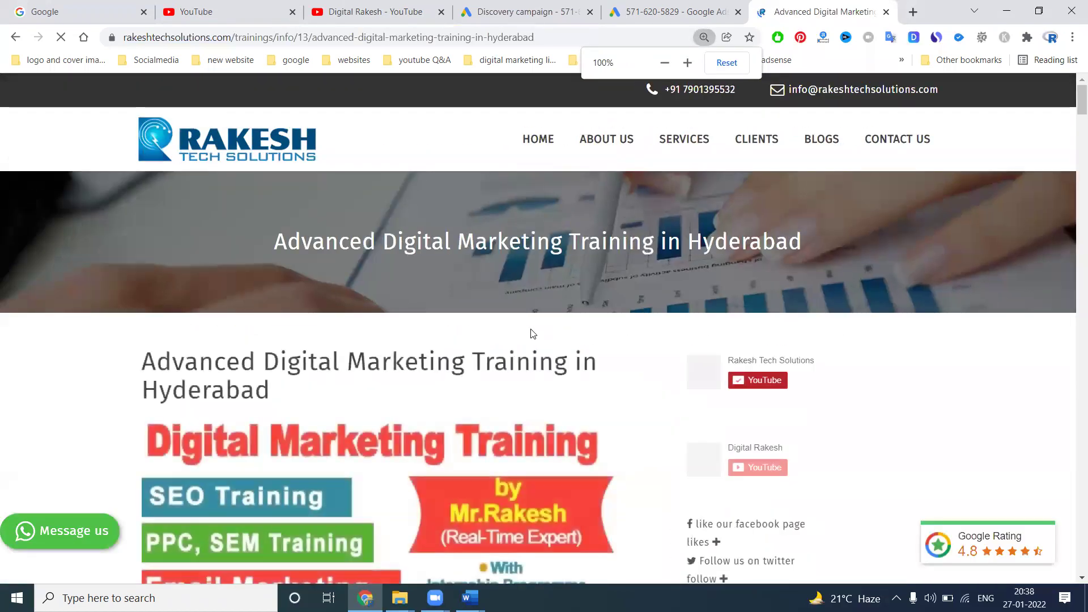
Step: Copy the curriculum's opening sentence from "Rakesh Tech Solutions" through "Online Institutions" and paste it as the Google Ads campaign's first description
scroll(531, 333, down, 5)
scroll(531, 333, down, 3)
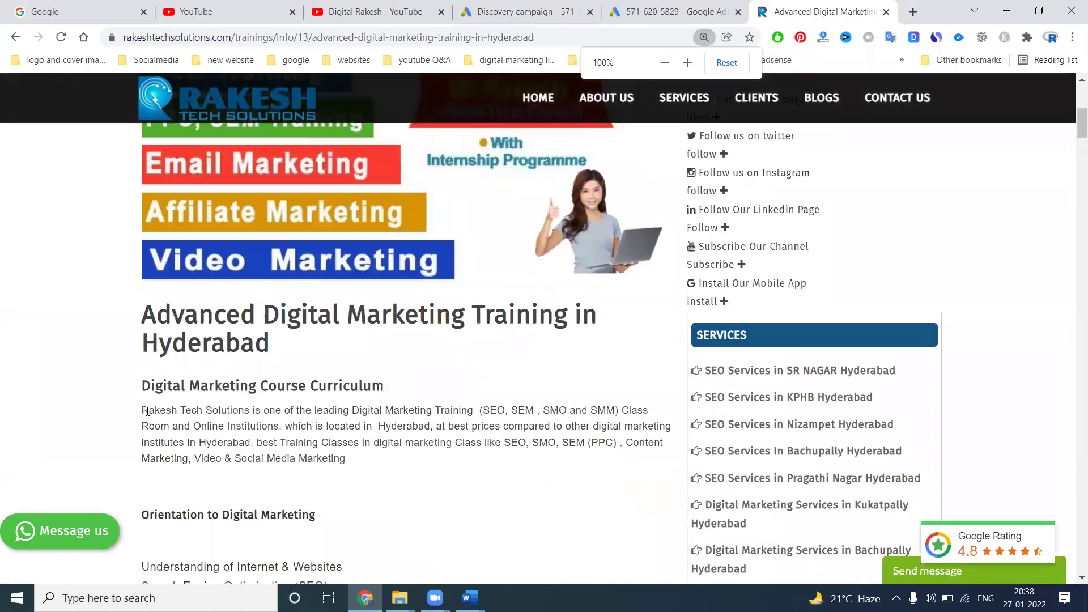
drag(142, 410, 277, 424)
key(ctrl+c)
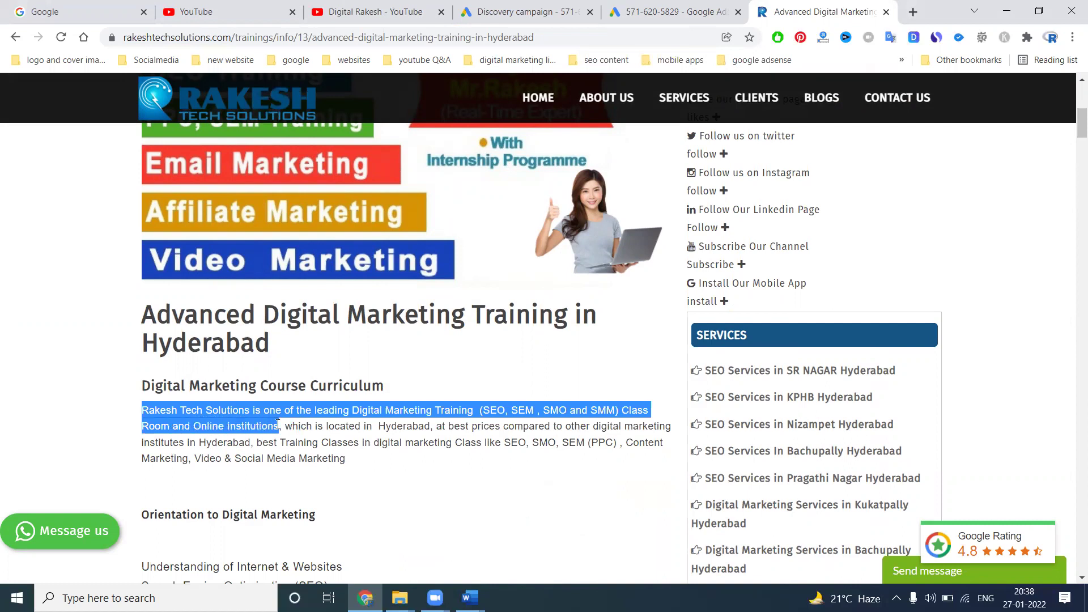
click(513, 10)
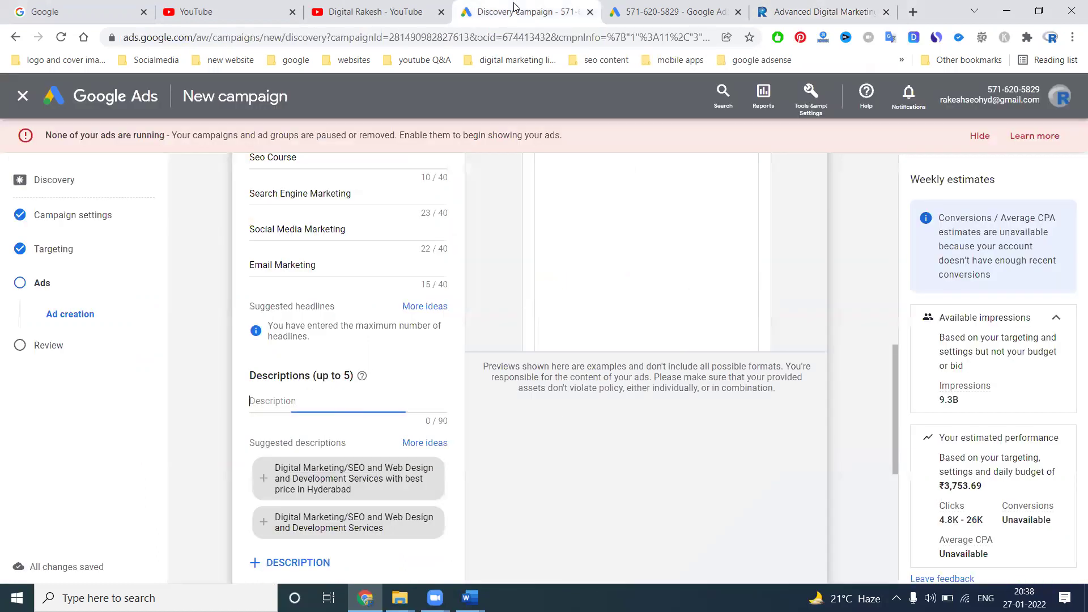
key(ctrl+v)
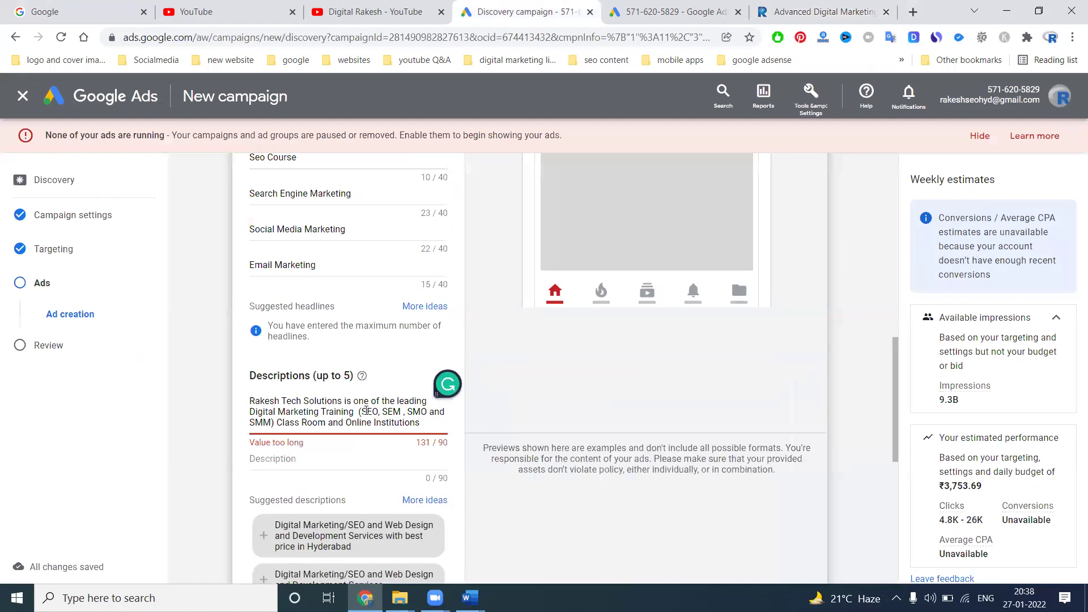
Step: Shorten the first description to "Rakesh Tech Solutions is leading Digital Marketing Training Class Room and Online"
drag(359, 410, 274, 422)
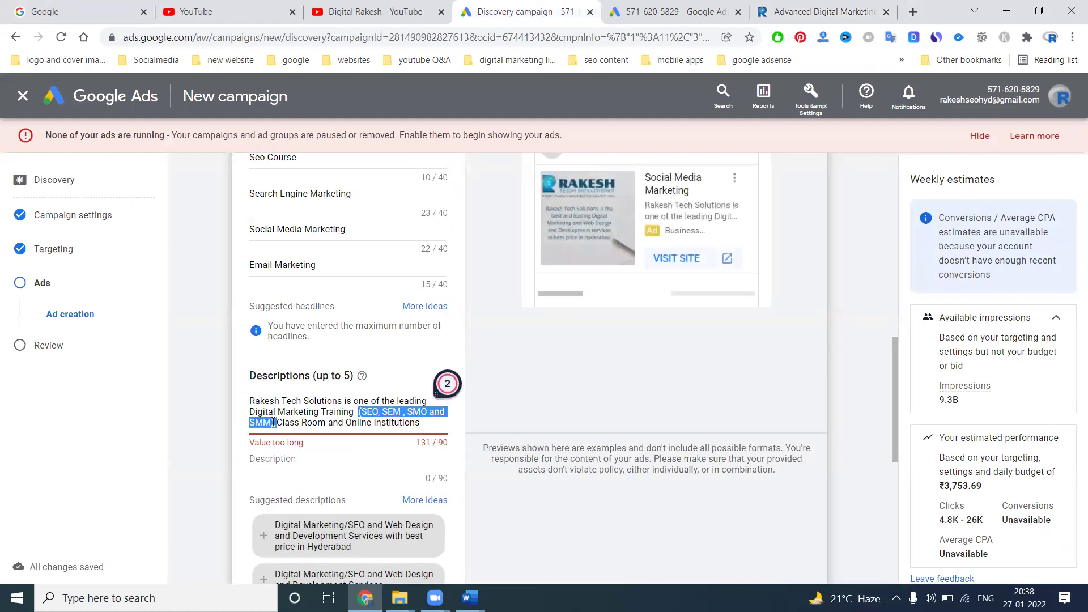
key(BackSpace)
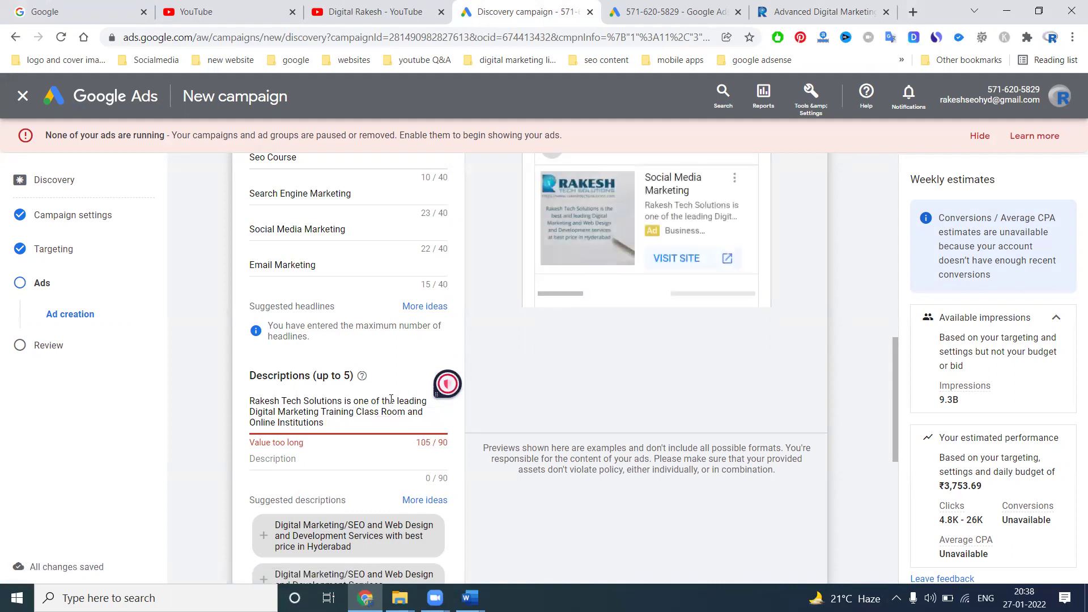
drag(396, 400, 356, 402)
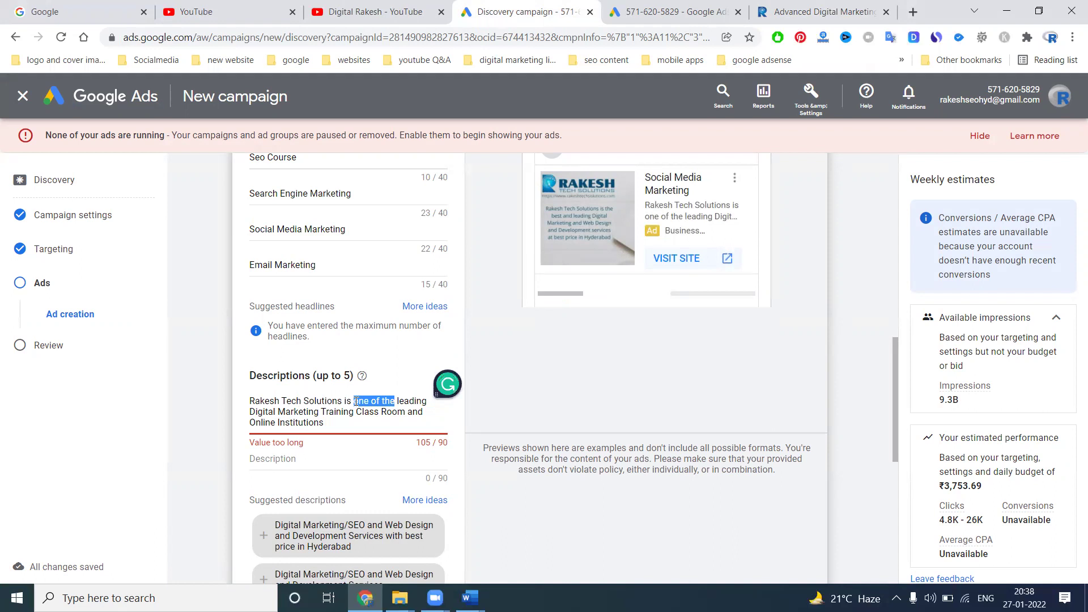
key(BackSpace)
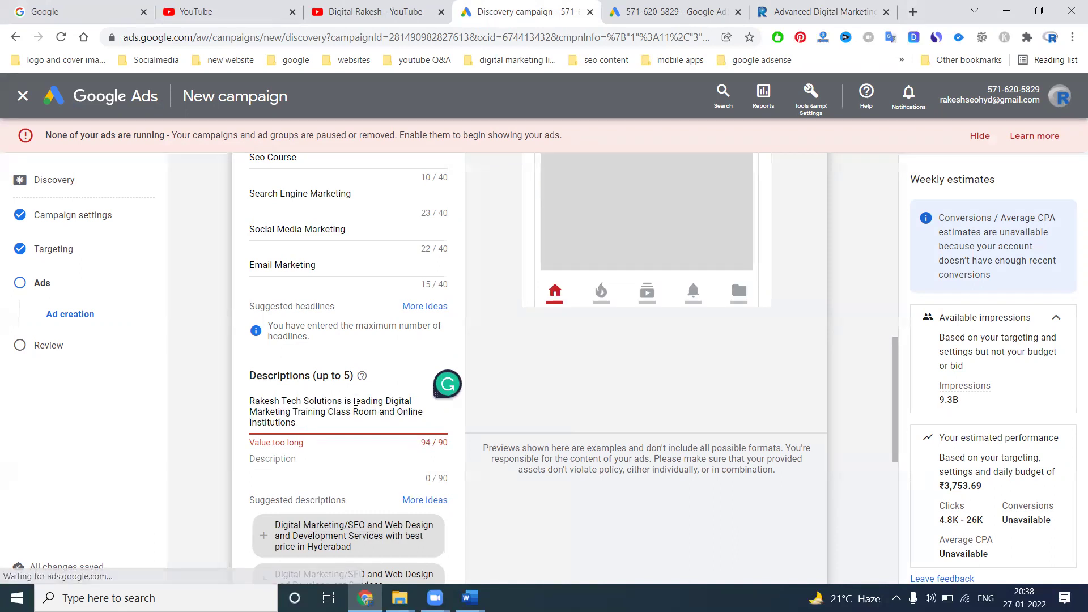
double_click(285, 421)
key(BackSpace)
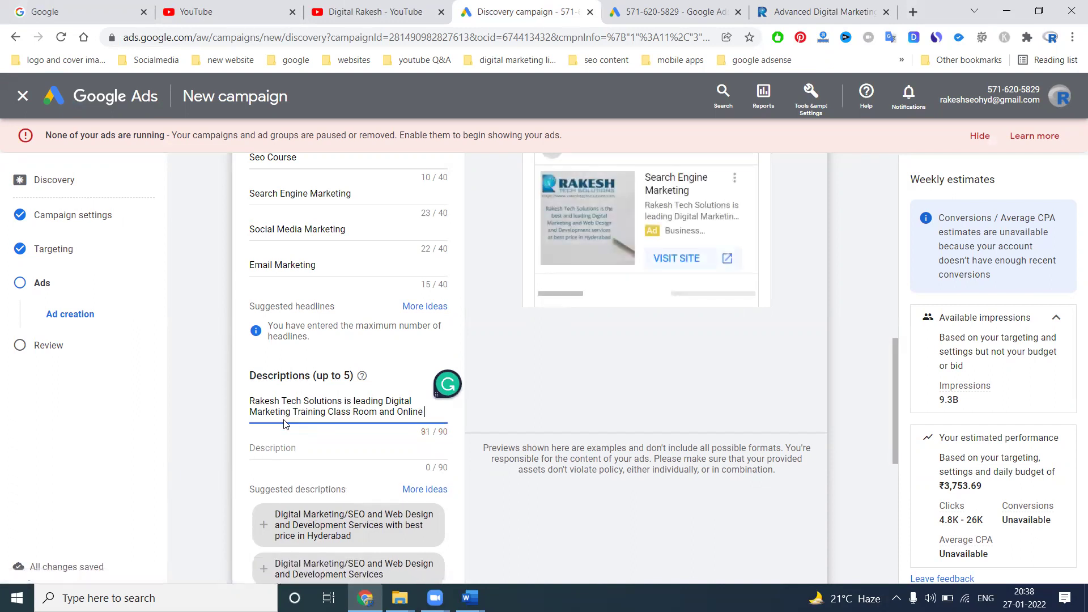
scroll(288, 424, down, 1)
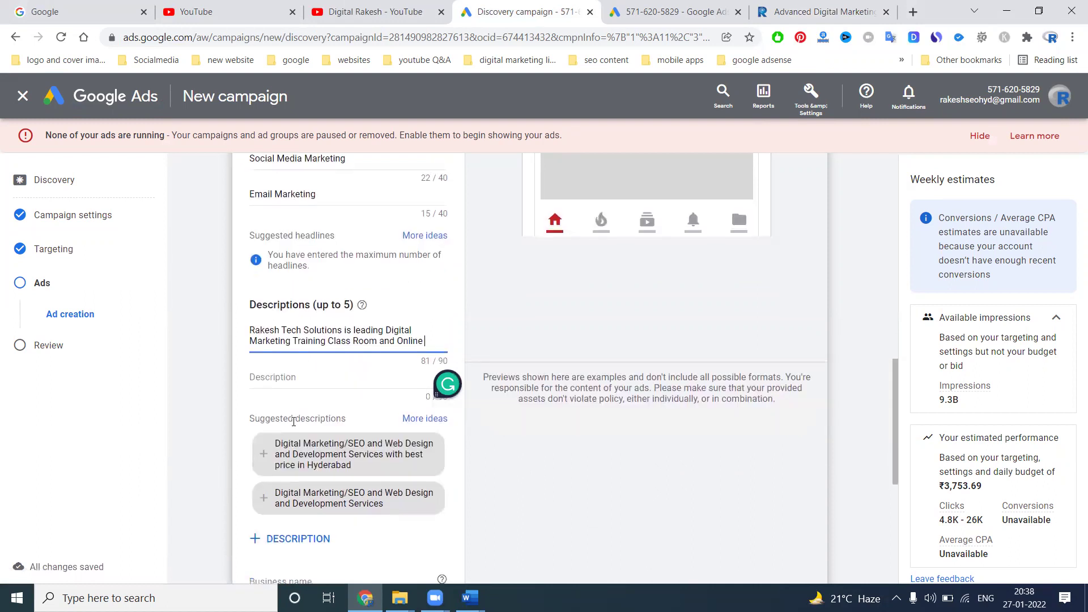
click(787, 4)
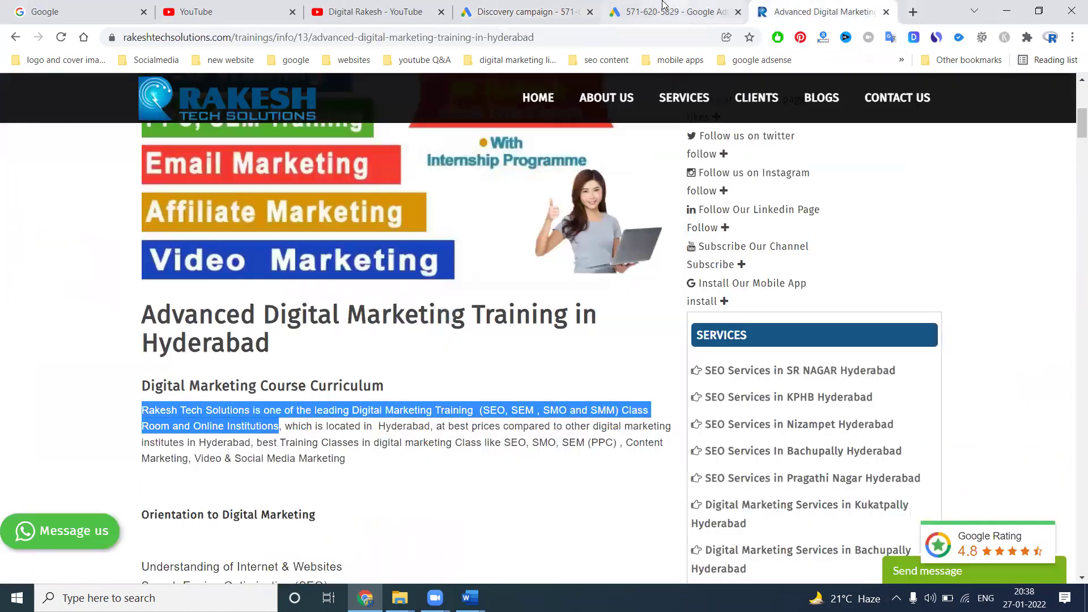
click(660, 8)
click(527, 9)
Step: Copy the first description into the second one and replace "Digital Marketing Training" there with "SEOTraining"
triple_click(299, 344)
key(ctrl+c)
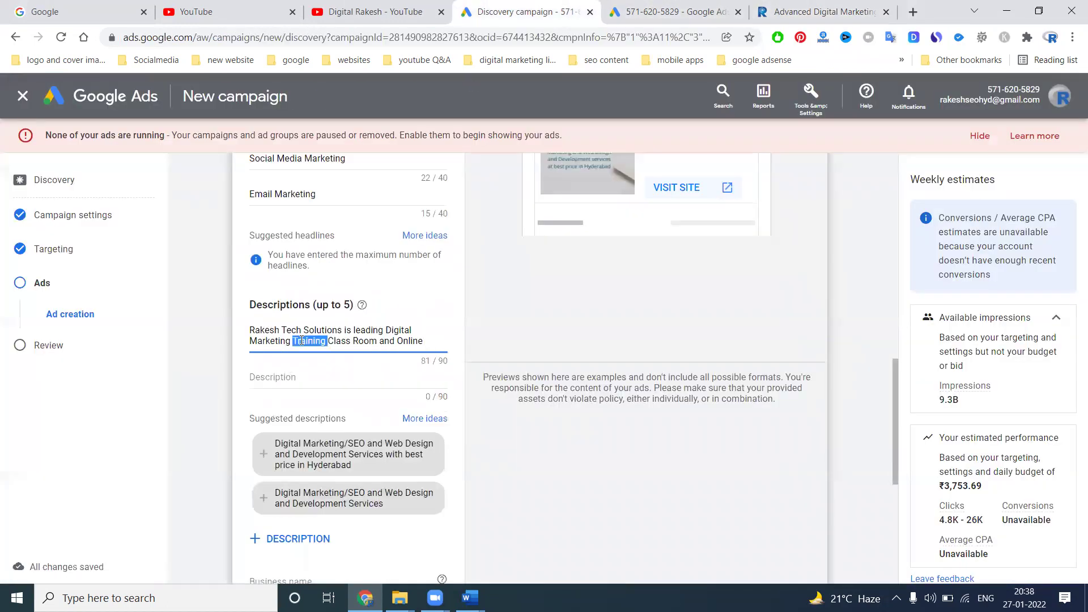
click(309, 377)
key(ctrl+v)
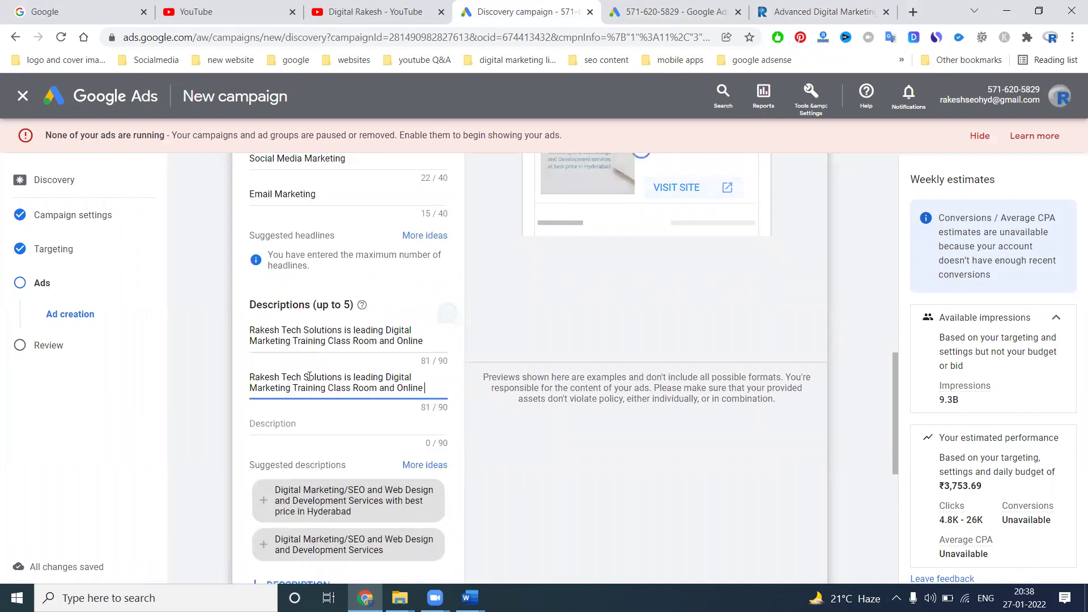
drag(386, 375, 326, 388)
text(SEO)
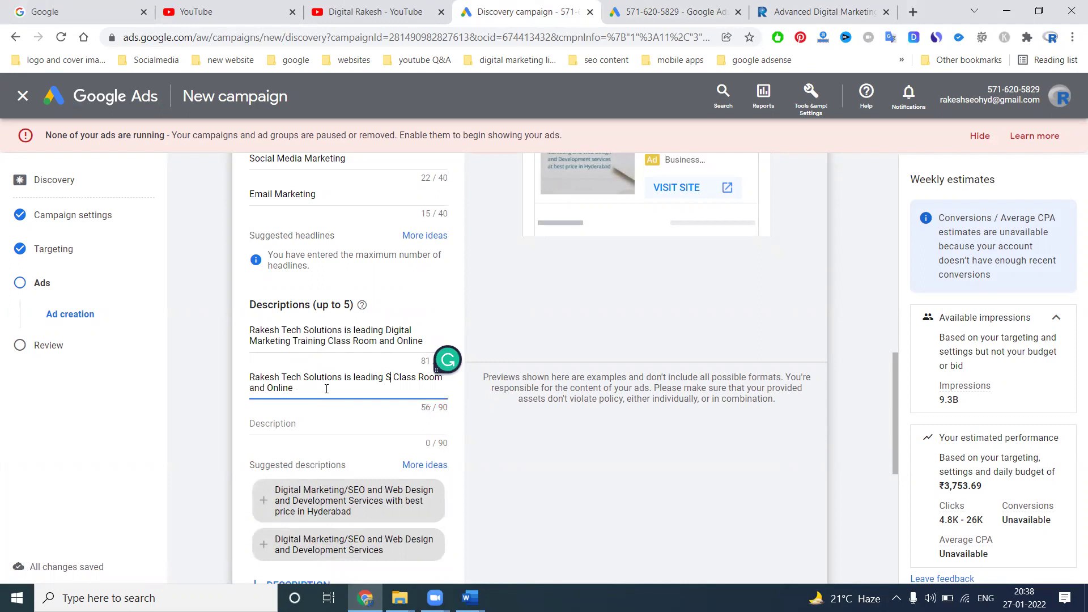
text(Training)
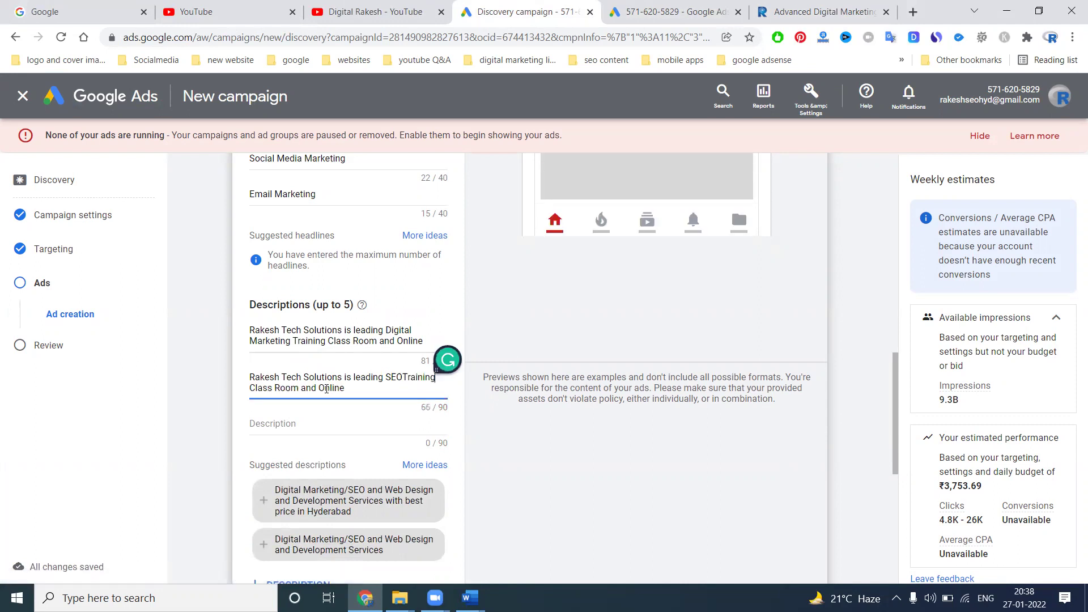
Step: Copy the second description into the third one and change "SEOTraining" there to "sem Training"
key(ctrl+a)
key(ctrl+c)
click(278, 425)
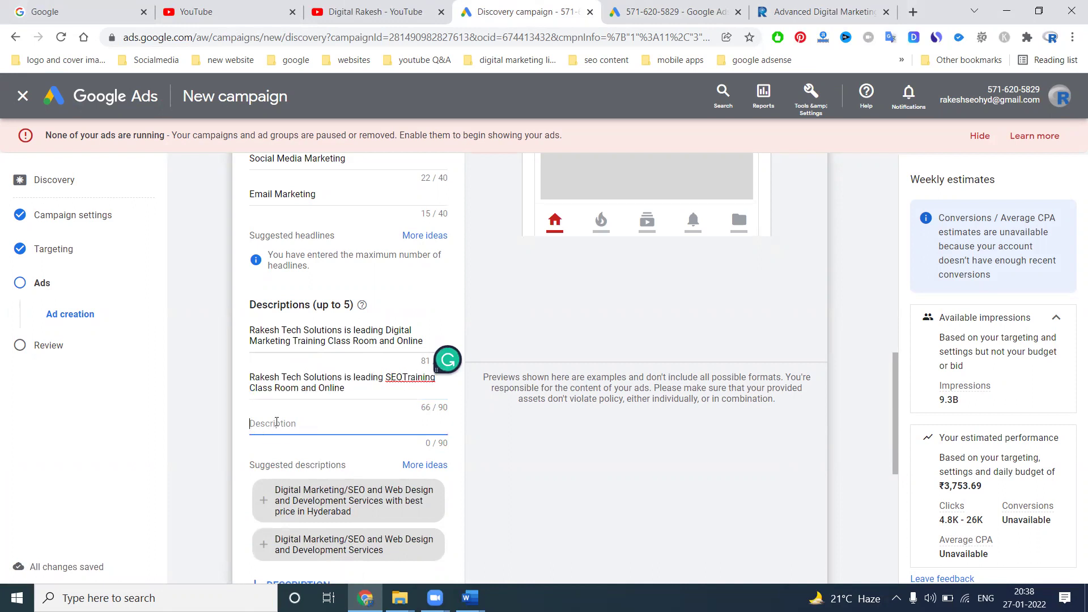
key(ctrl+v)
double_click(404, 423)
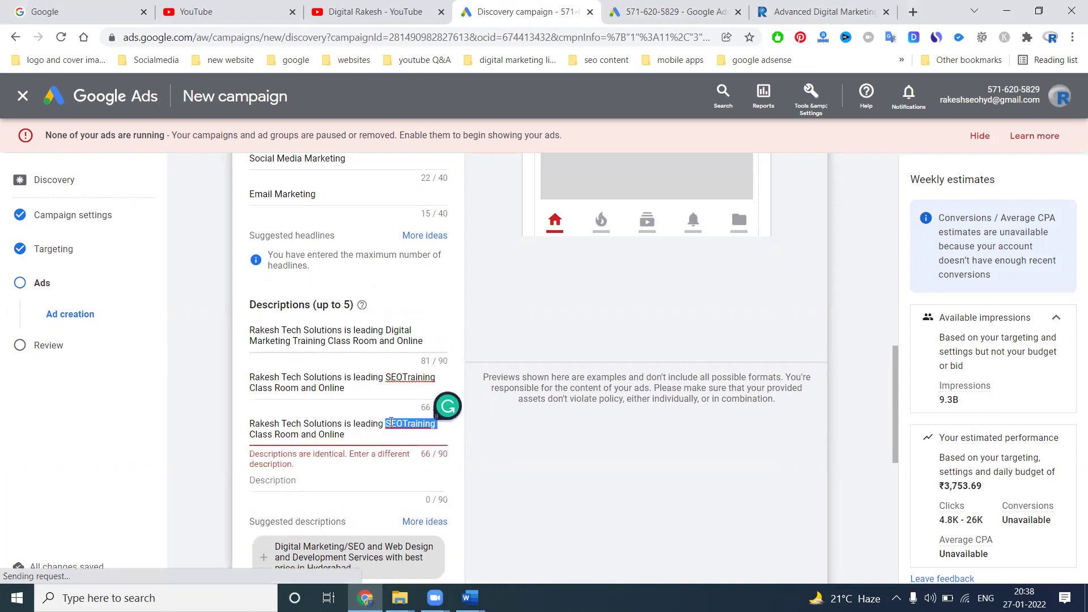
click(404, 423)
double_click(399, 423)
text(sem)
Step: Paste the copied description as the fourth one and change "SEOTraining" there to "SMM Training"
click(346, 463)
key(ctrl+v)
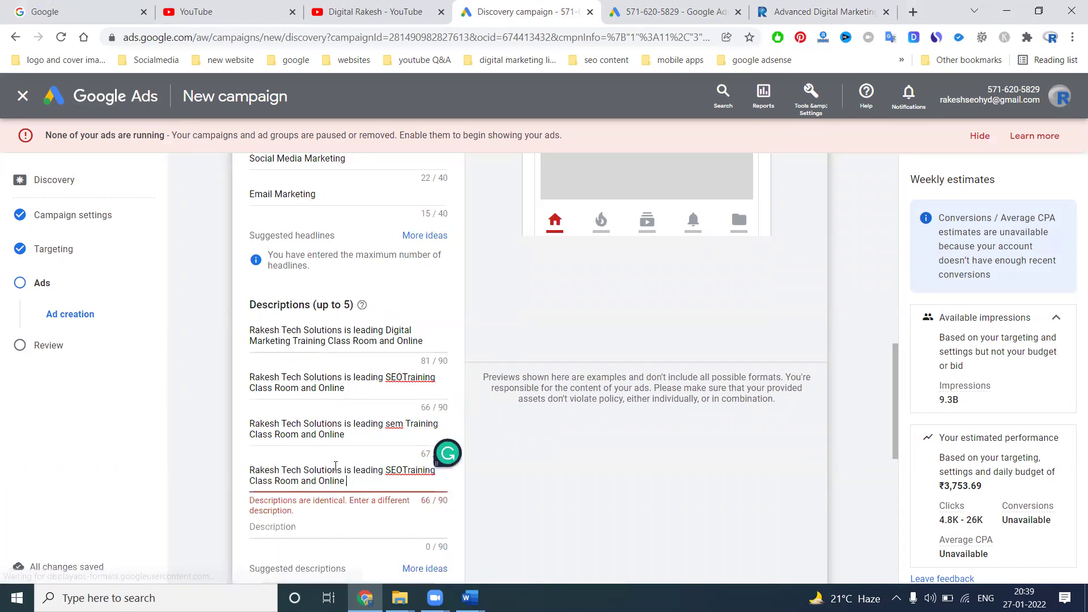
double_click(393, 469)
click(406, 472)
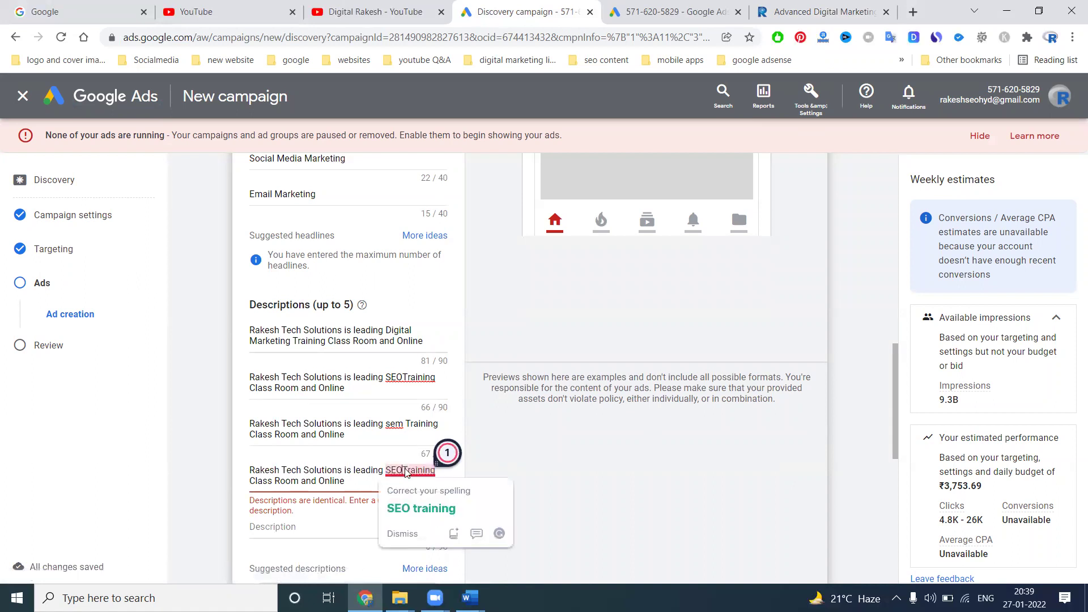
double_click(393, 469)
text(SMM)
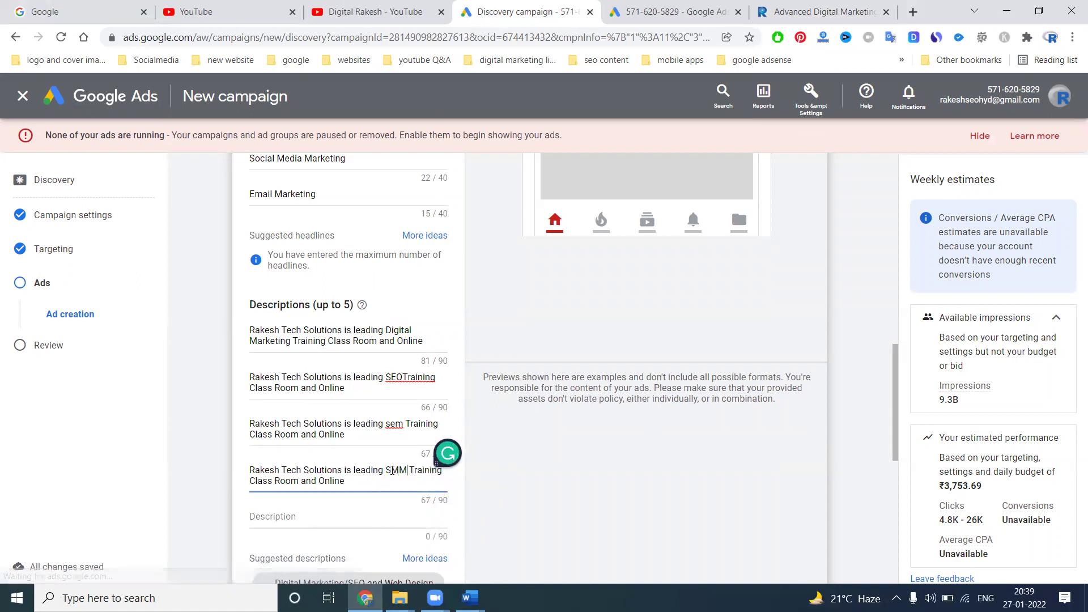
Step: Separate "SEO Training" with a space in the second description and set the business name to "Rakesh tech Solutions"
click(406, 376)
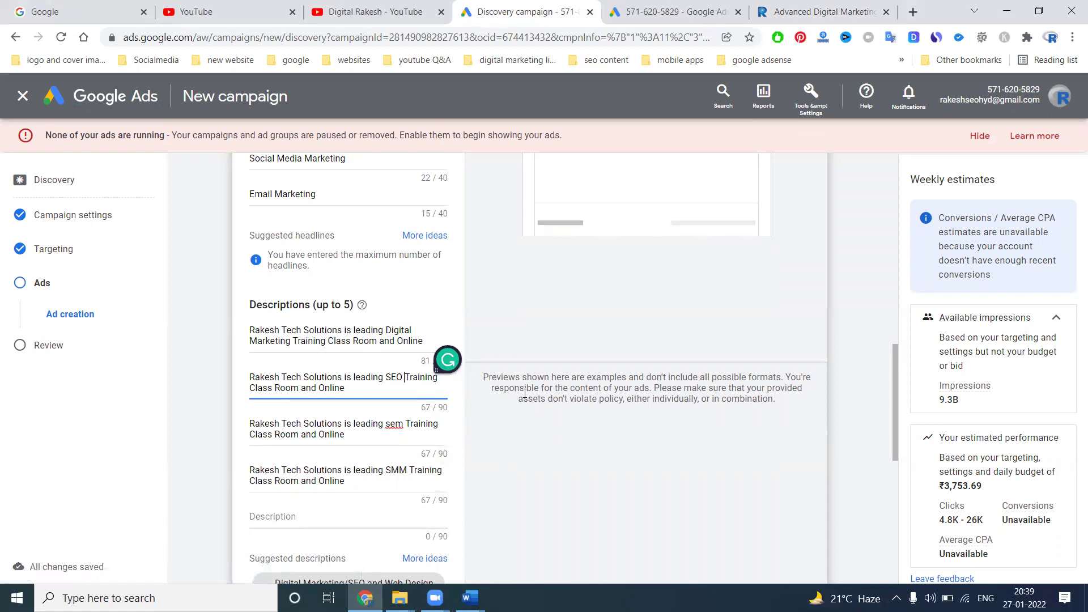
scroll(524, 392, down, 4)
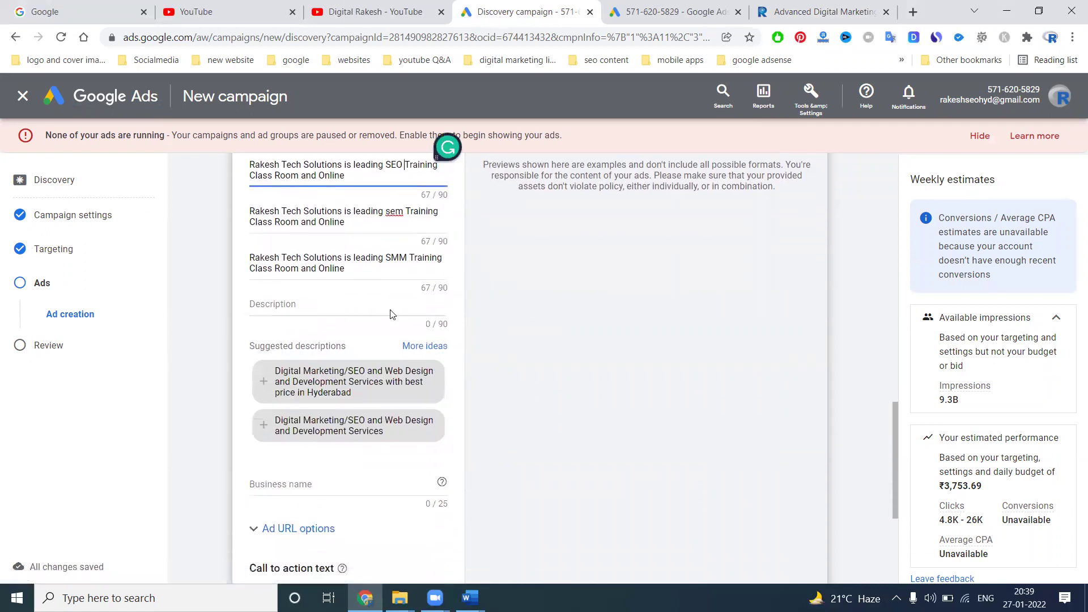
click(326, 479)
text(Rakesh)
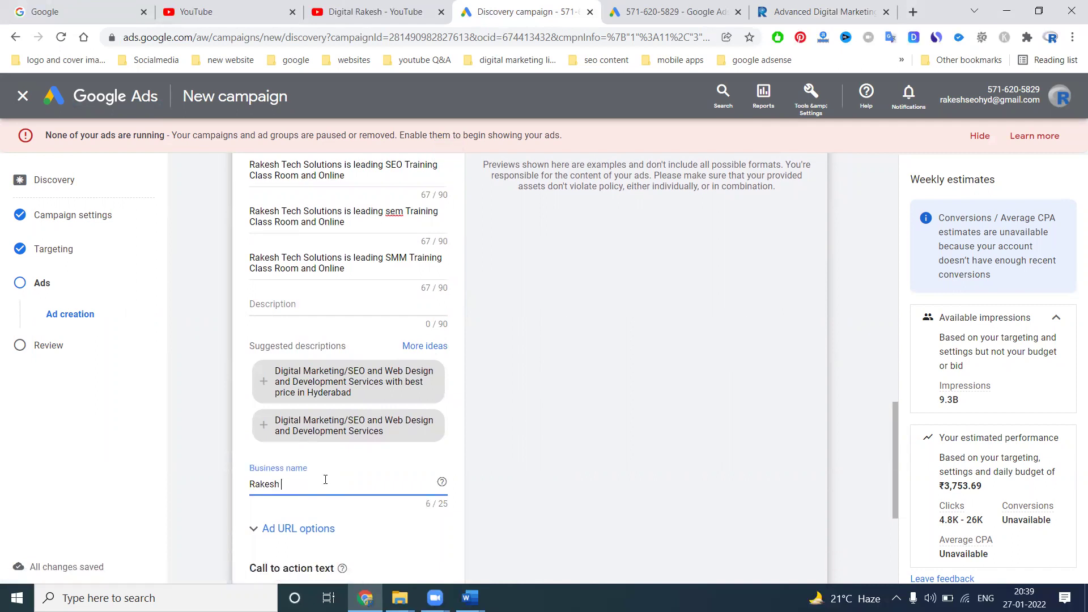
text( tech Solutions)
Step: Paste the copied description as the fifth one and change "SEOTraining" there to "Email Marketing Training"
scroll(374, 455, up, 1)
click(381, 337)
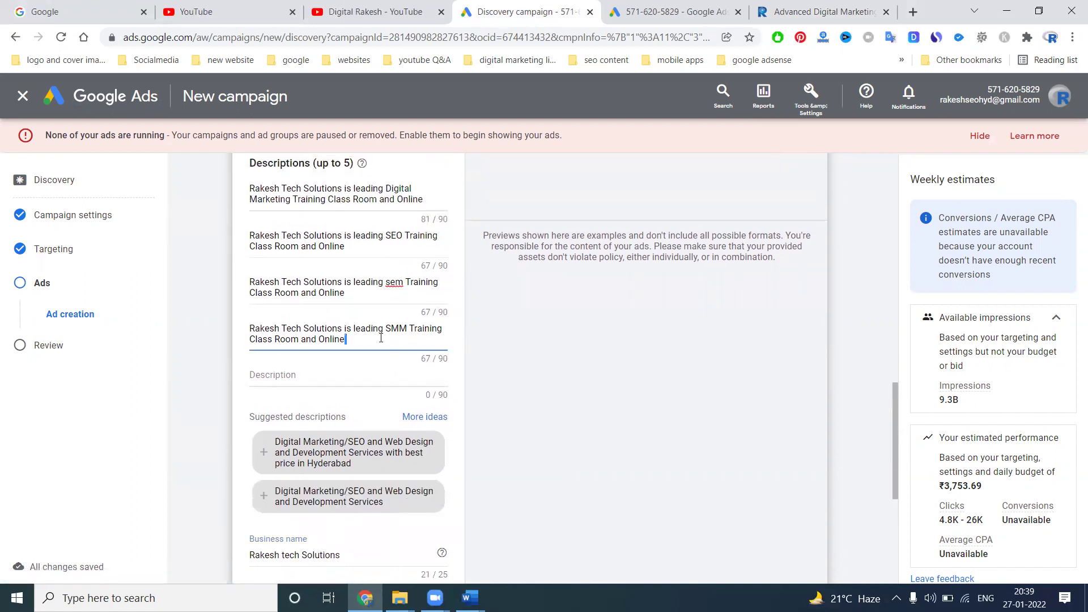
key(ctrl+a)
click(337, 378)
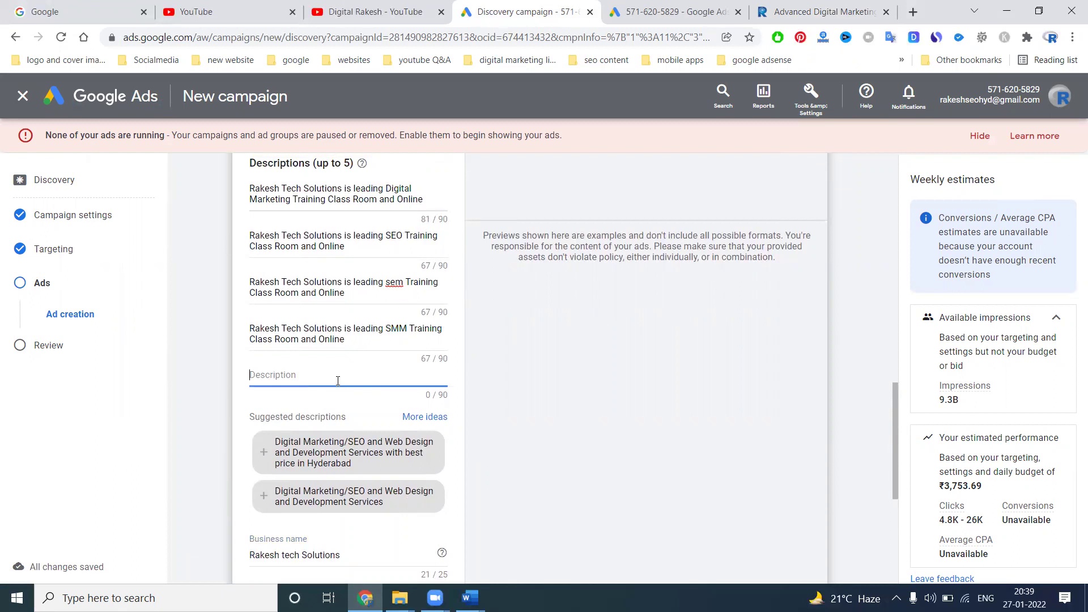
key(ctrl+v)
click(390, 374)
double_click(396, 375)
text(Email Marketi)
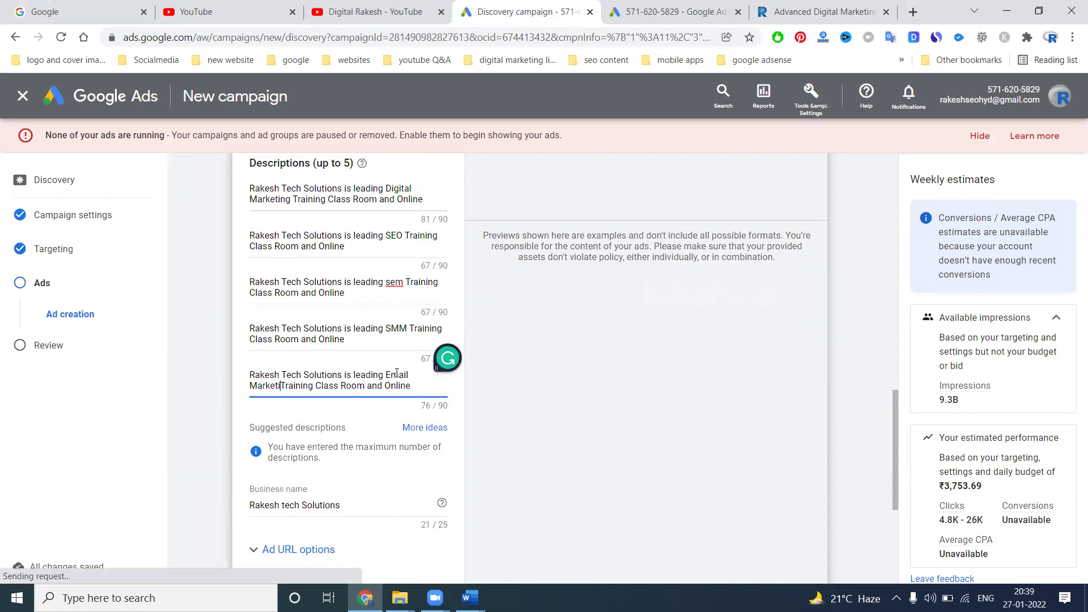
text(ng)
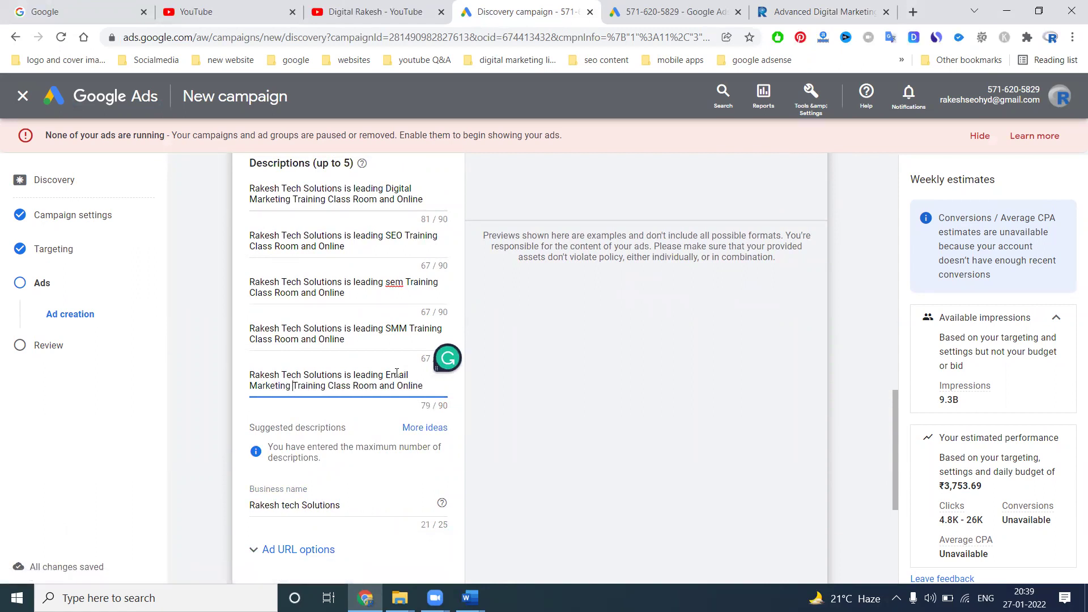
click(633, 335)
Step: Set the ad's call to action text to "Contact us"
scroll(599, 357, down, 4)
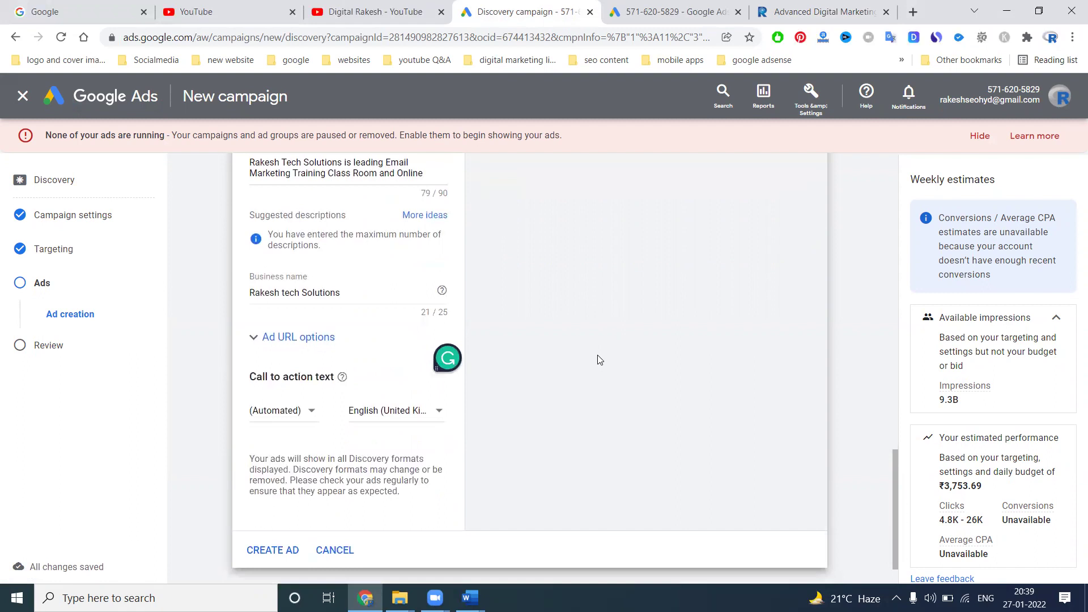
click(275, 412)
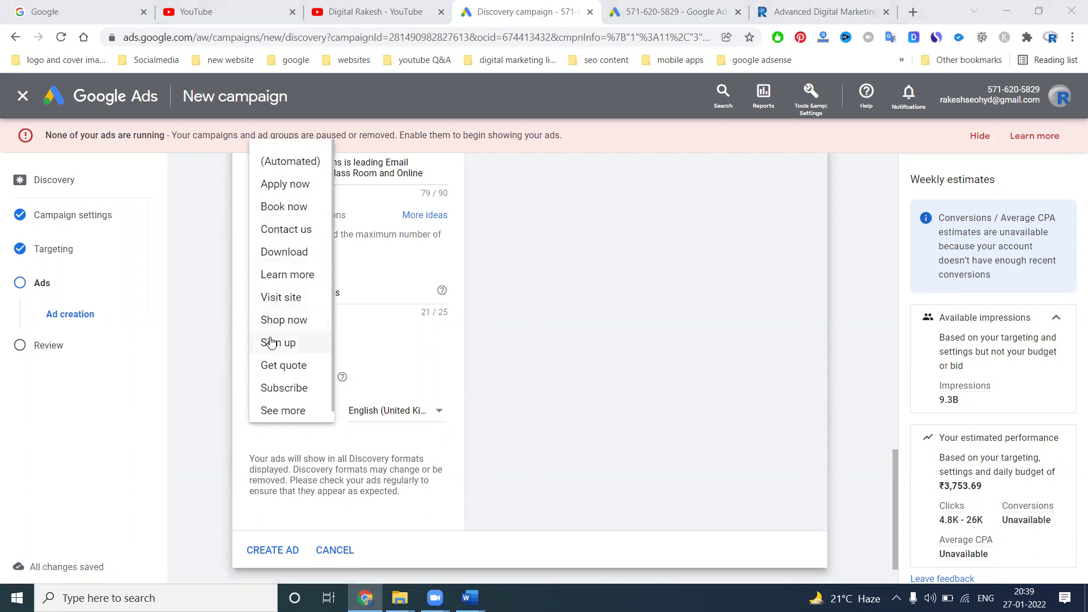
click(277, 411)
click(276, 412)
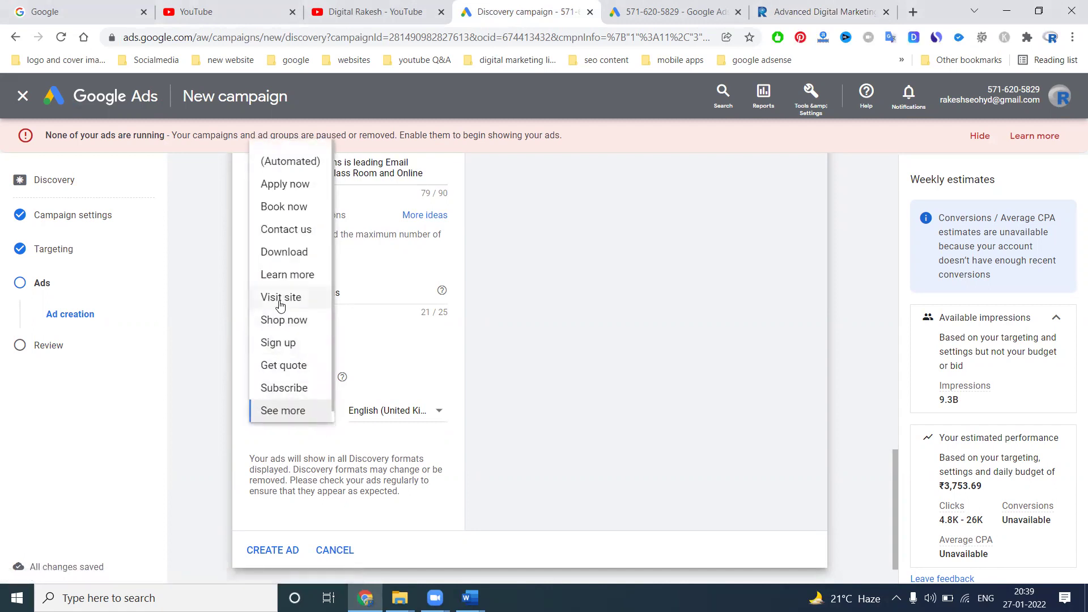
click(281, 233)
Step: Review the ad preview on mobile and on desktop, including the YouTube and Gmail placements
scroll(555, 313, up, 3)
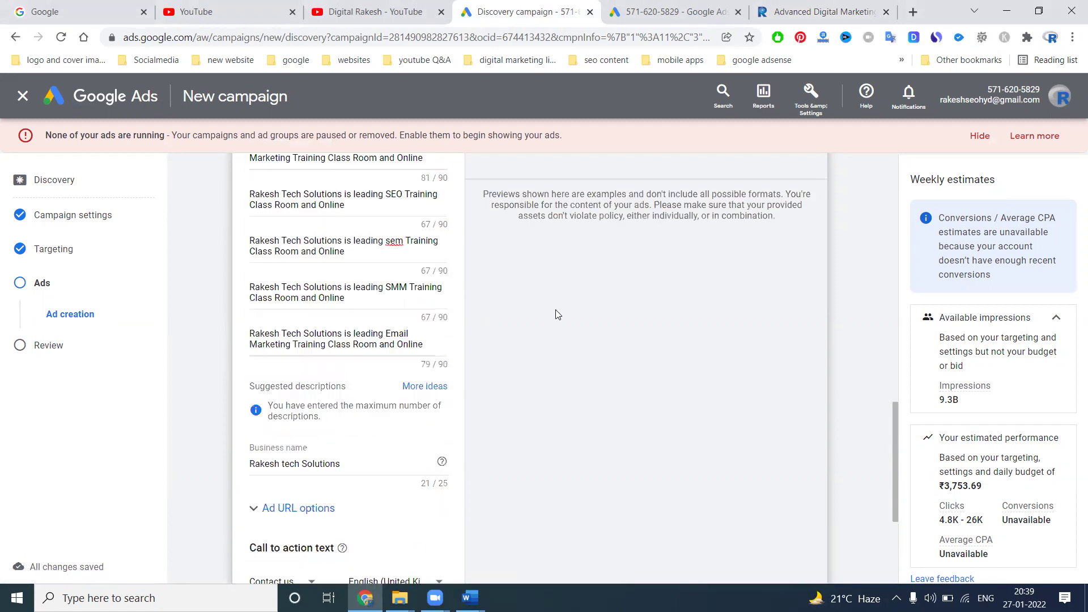
scroll(556, 311, up, 8)
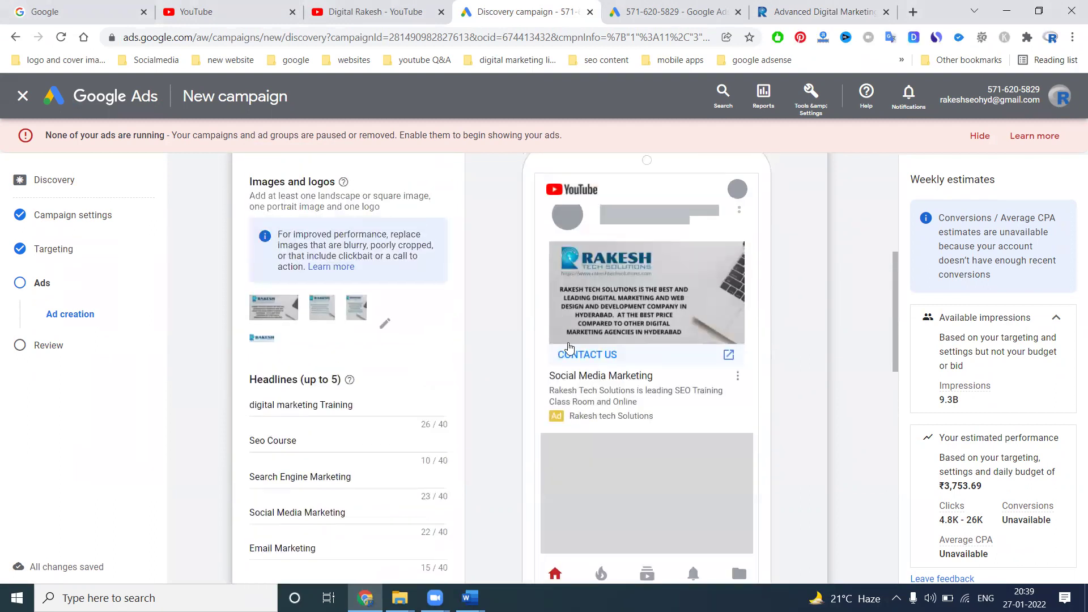
scroll(568, 346, up, 3)
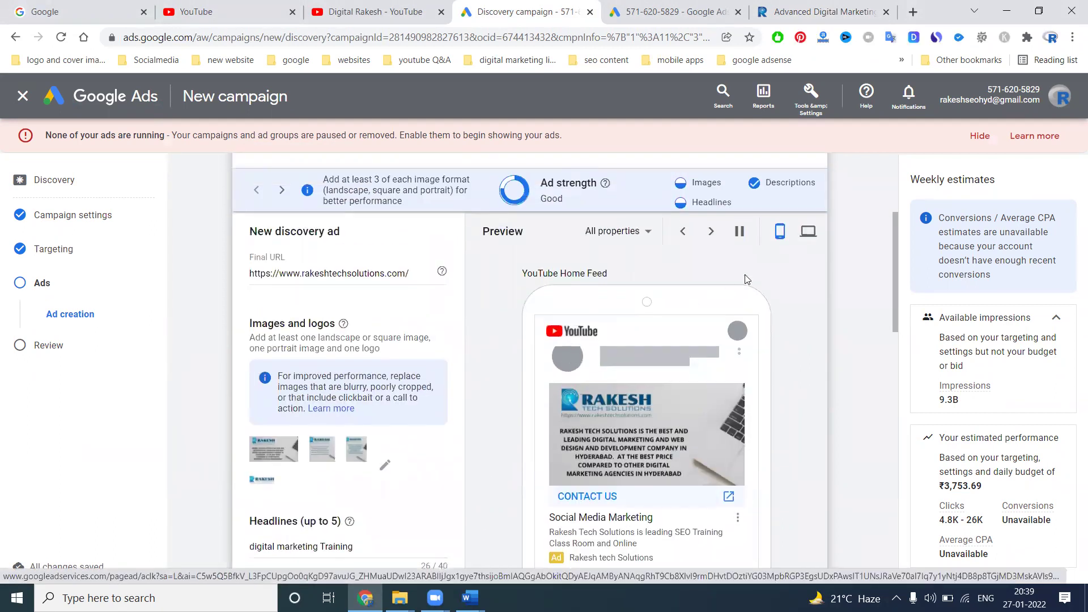
click(808, 234)
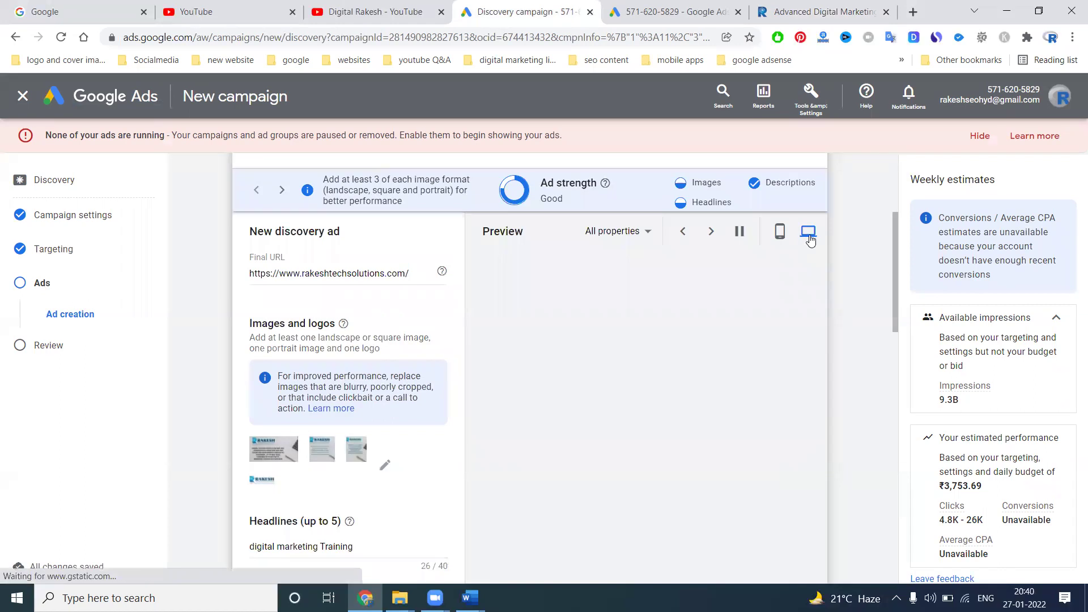
click(646, 232)
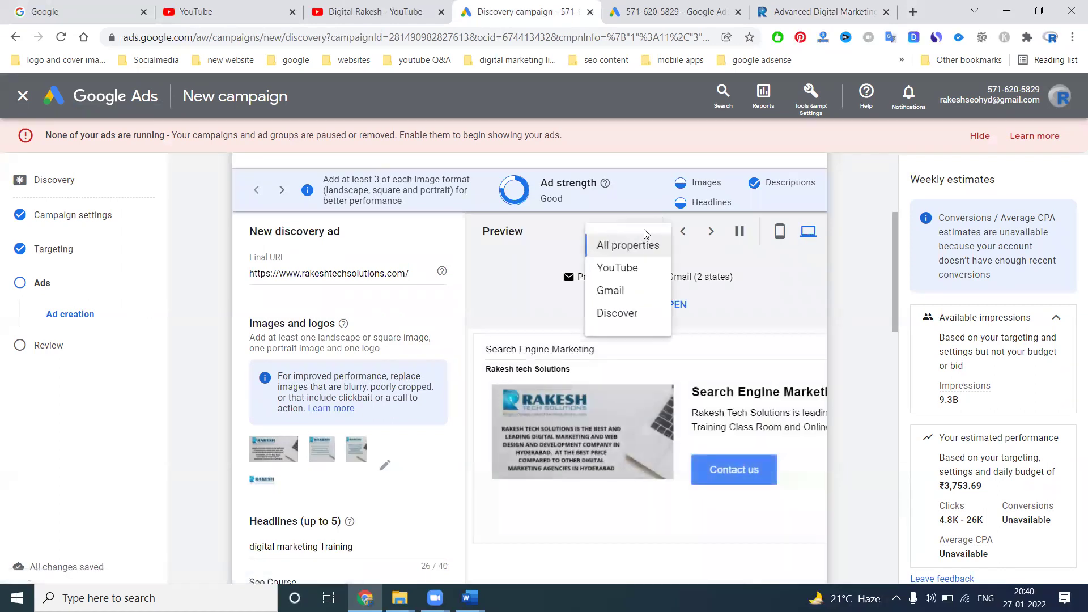
click(614, 248)
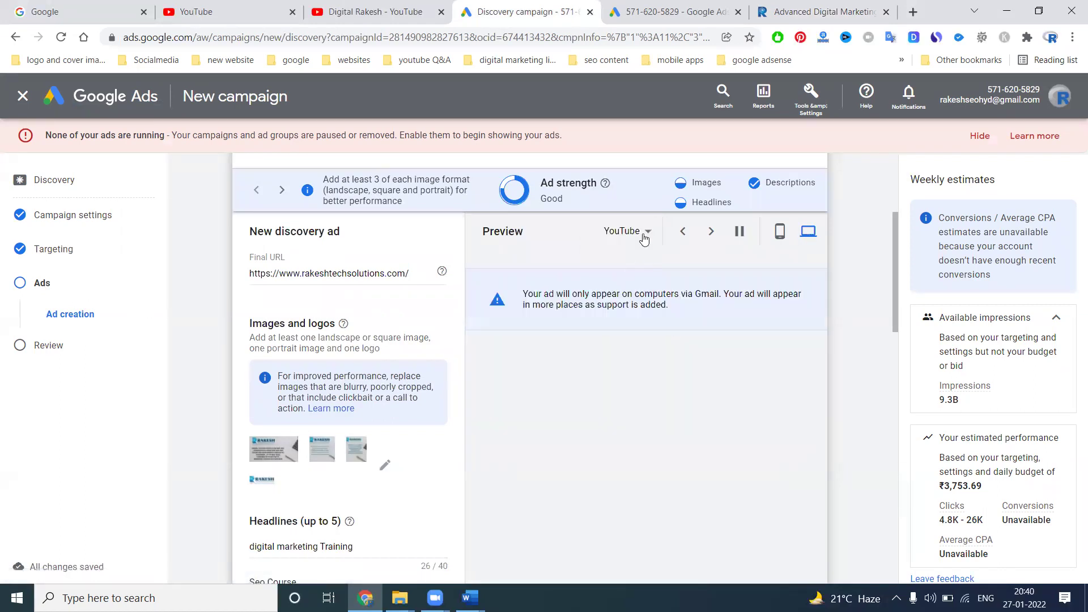
click(644, 238)
click(637, 292)
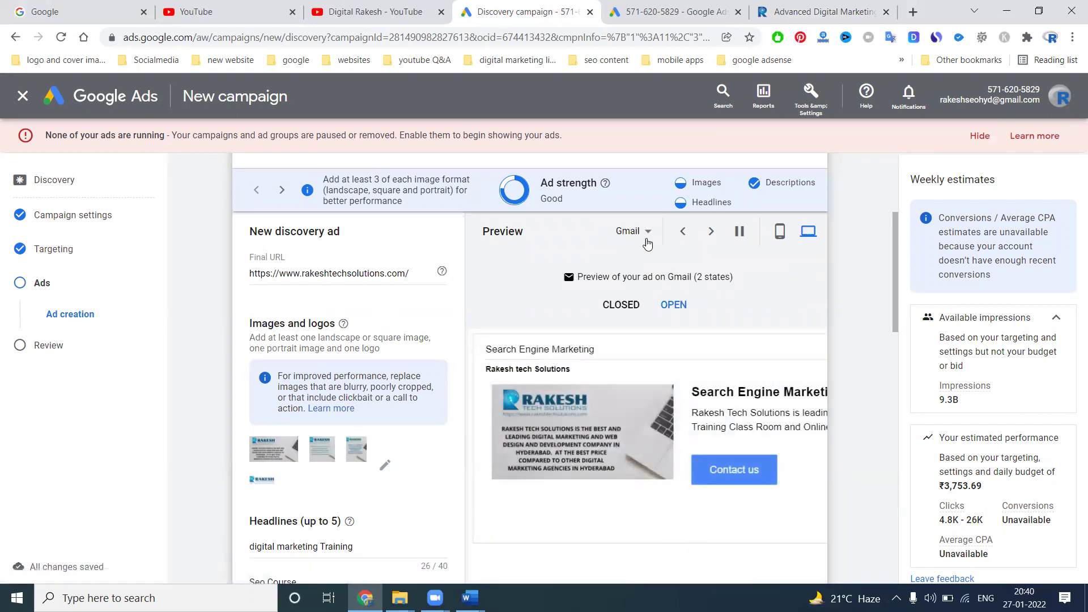
Step: Open Gmail from the Google homepage and view the upGrad ad among the Promotions emails for comparison with the preview
click(126, 7)
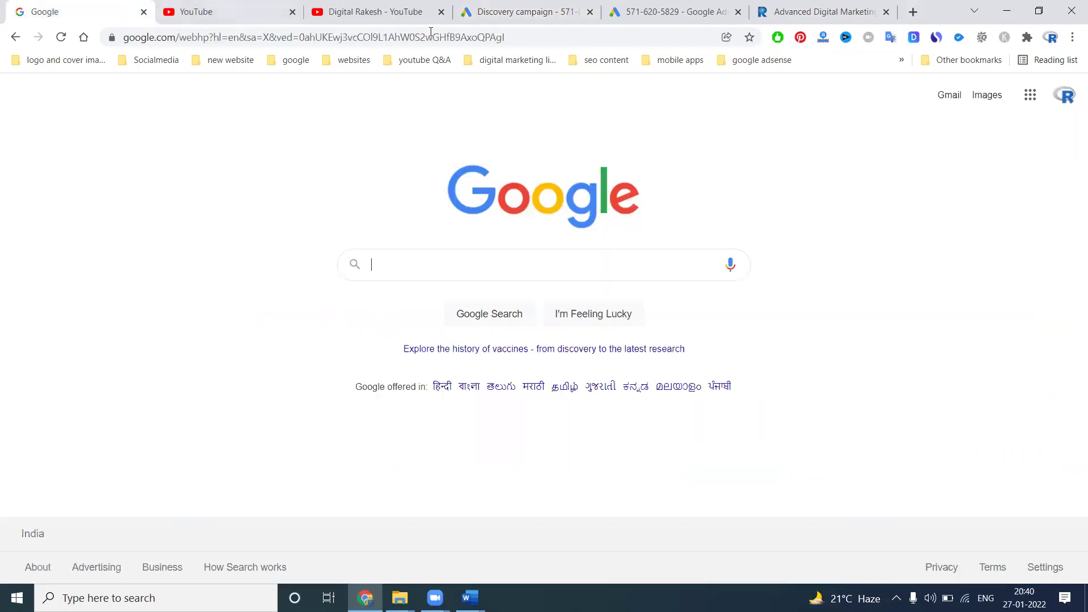
middle_click(939, 99)
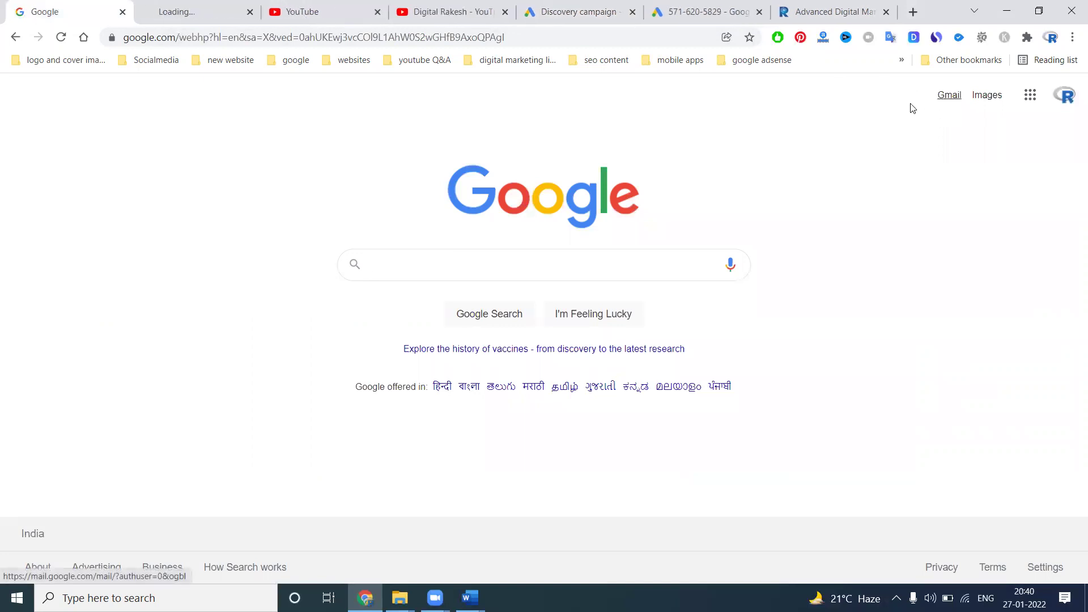
click(210, 22)
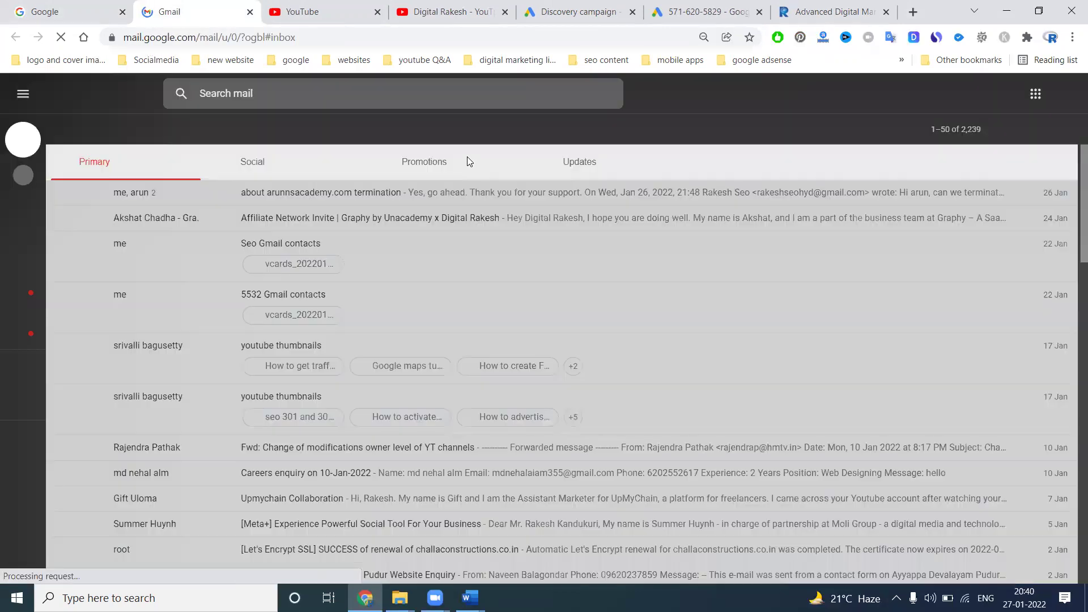
click(467, 159)
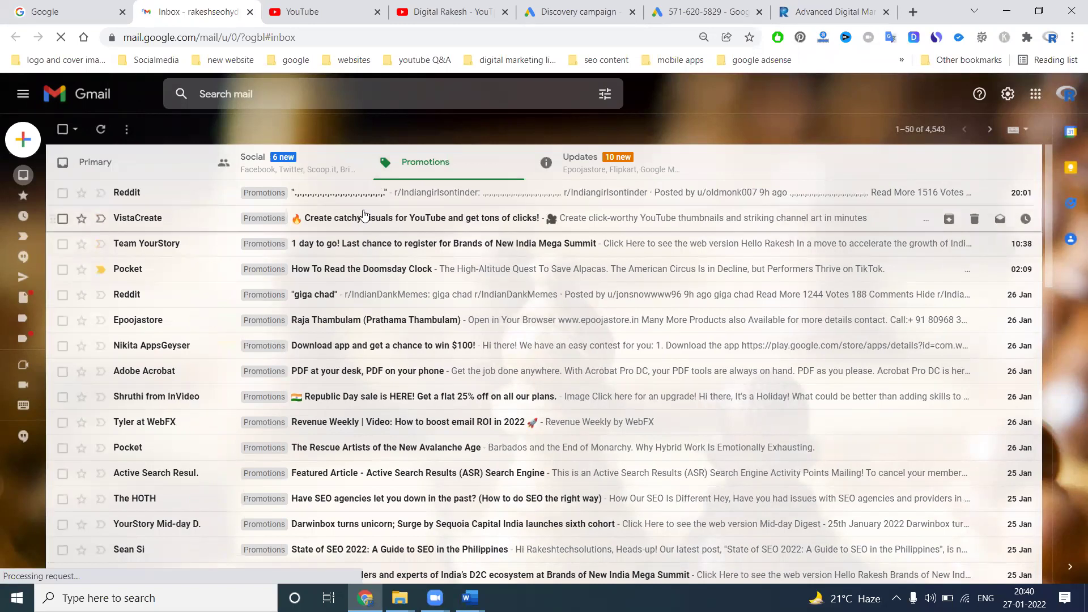
click(284, 159)
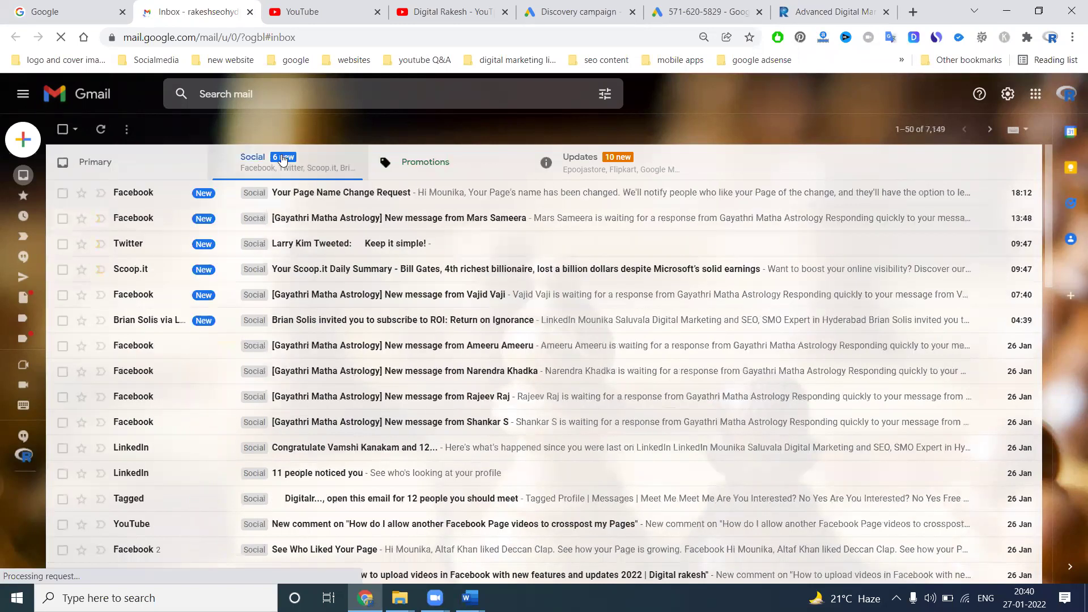
click(419, 161)
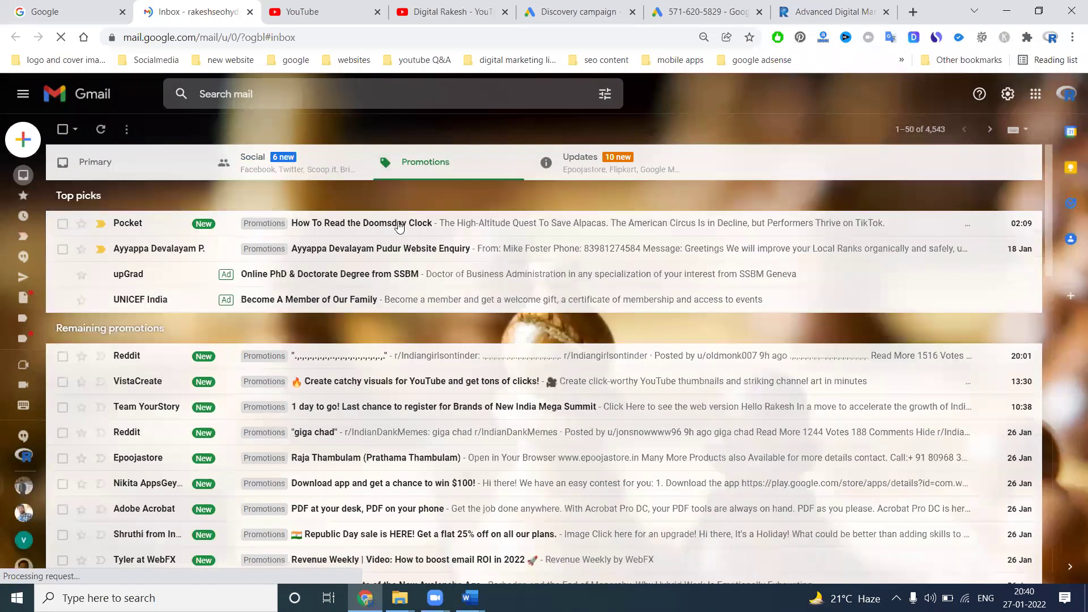
click(287, 274)
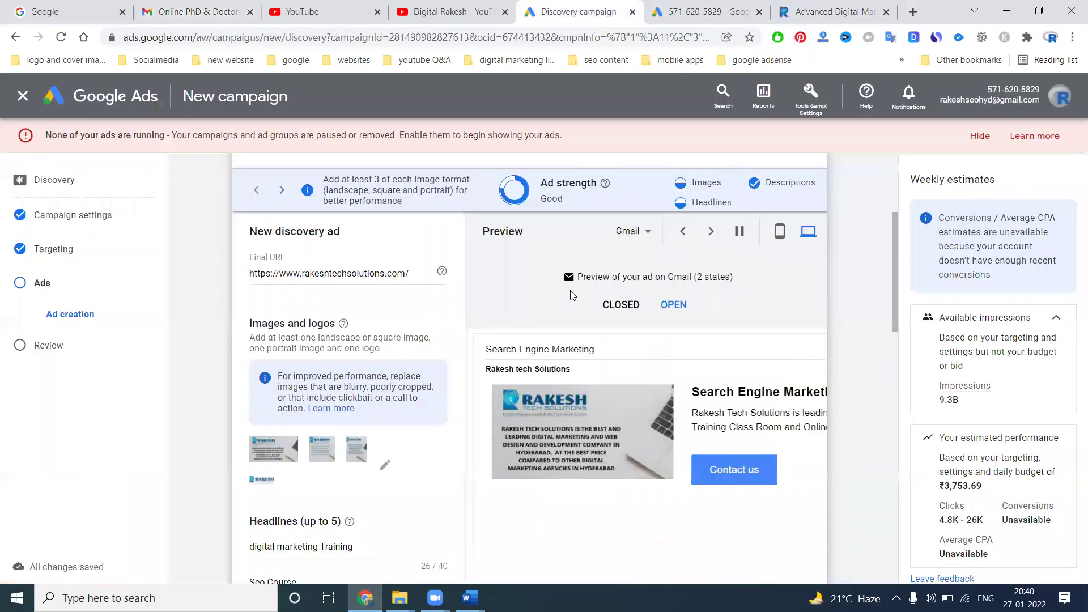
click(192, 12)
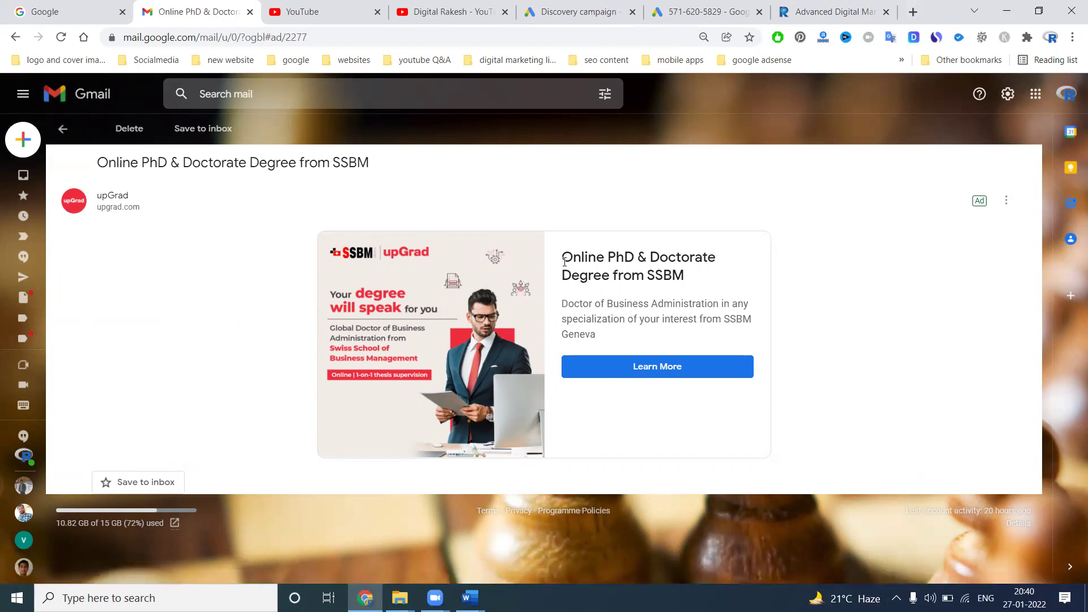
Step: Return to the Google Ads campaign, preview the ad on mobile for Gmail and YouTube, and switch to the YouTube home feed
click(579, 6)
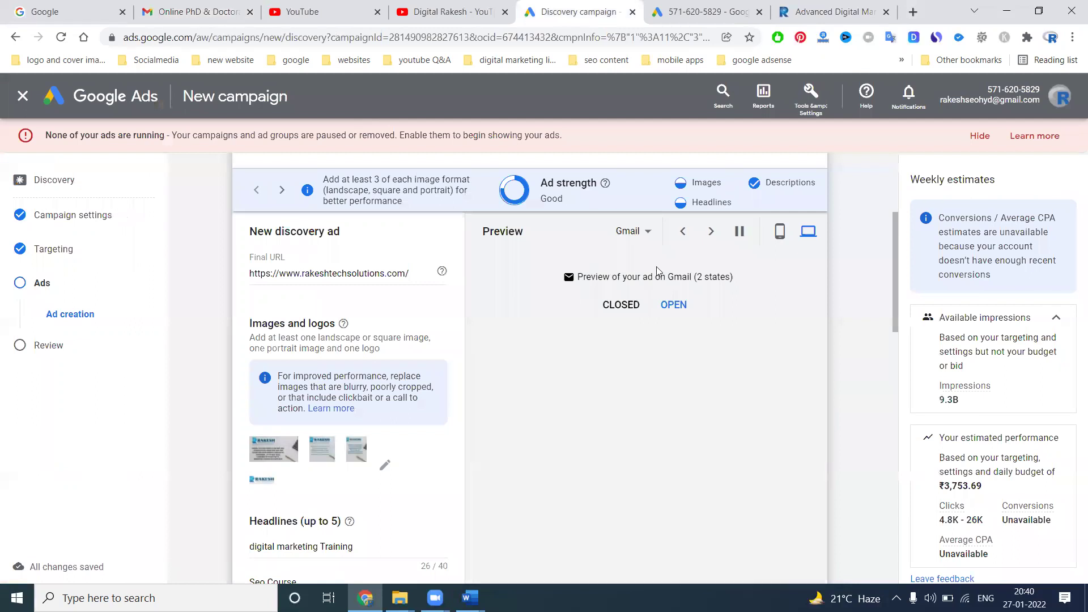
click(777, 234)
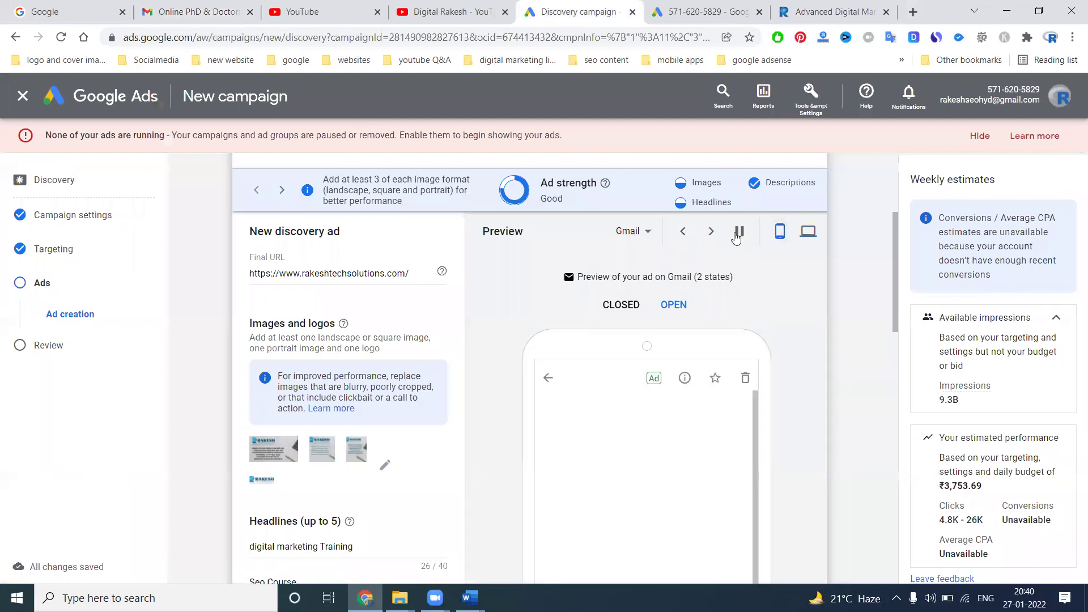
click(648, 237)
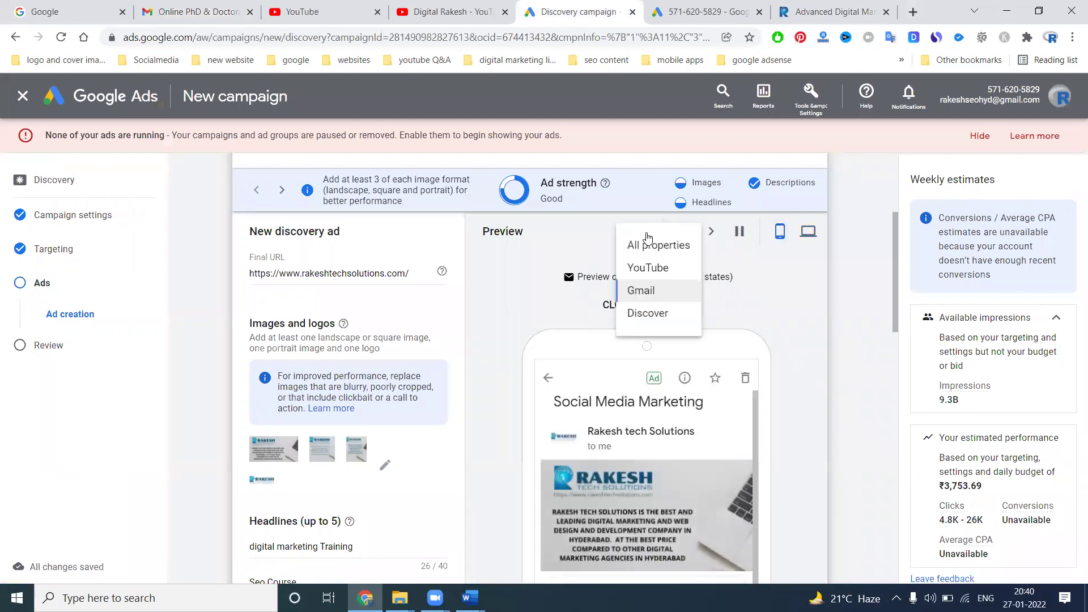
click(645, 264)
scroll(649, 305, down, 4)
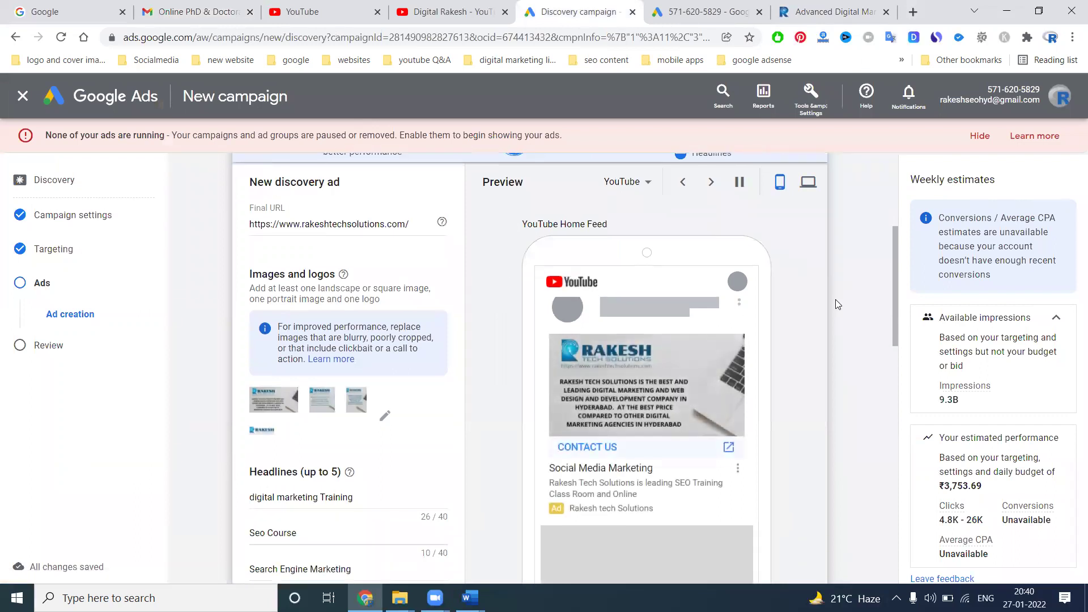
click(299, 7)
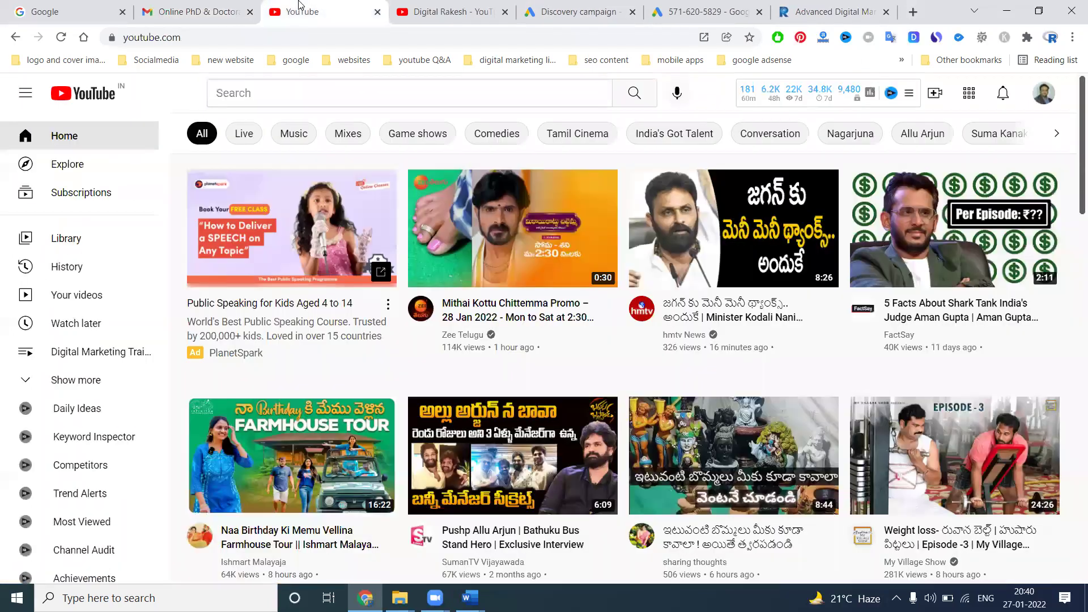
Step: Compare the ad in the YouTube home feed with the Google Ads campaign's desktop YouTube preview, ending back on the YouTube feed
mouse_move(312, 214)
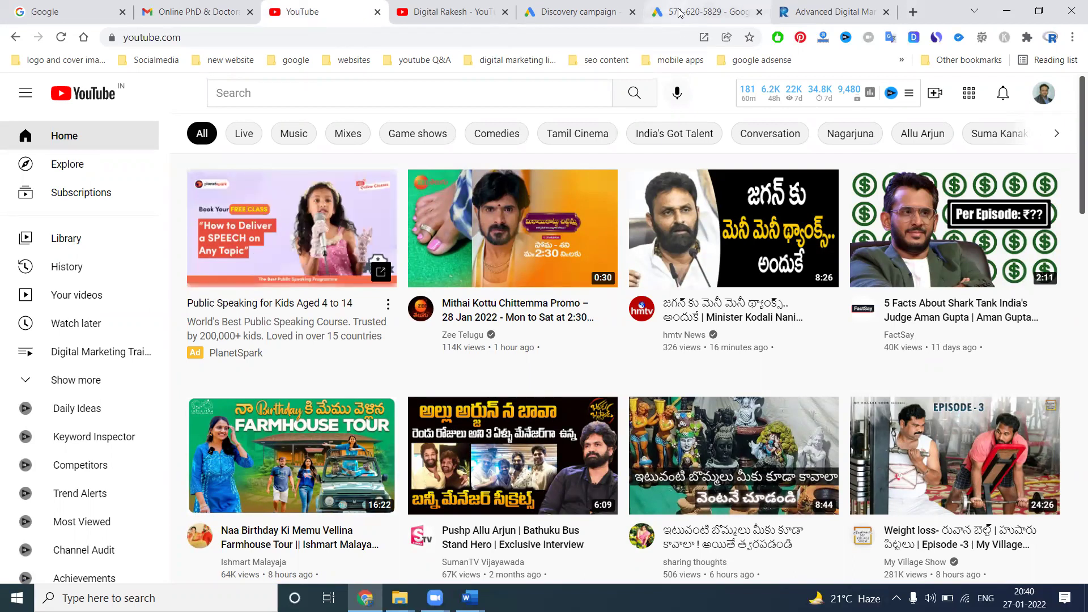
click(579, 12)
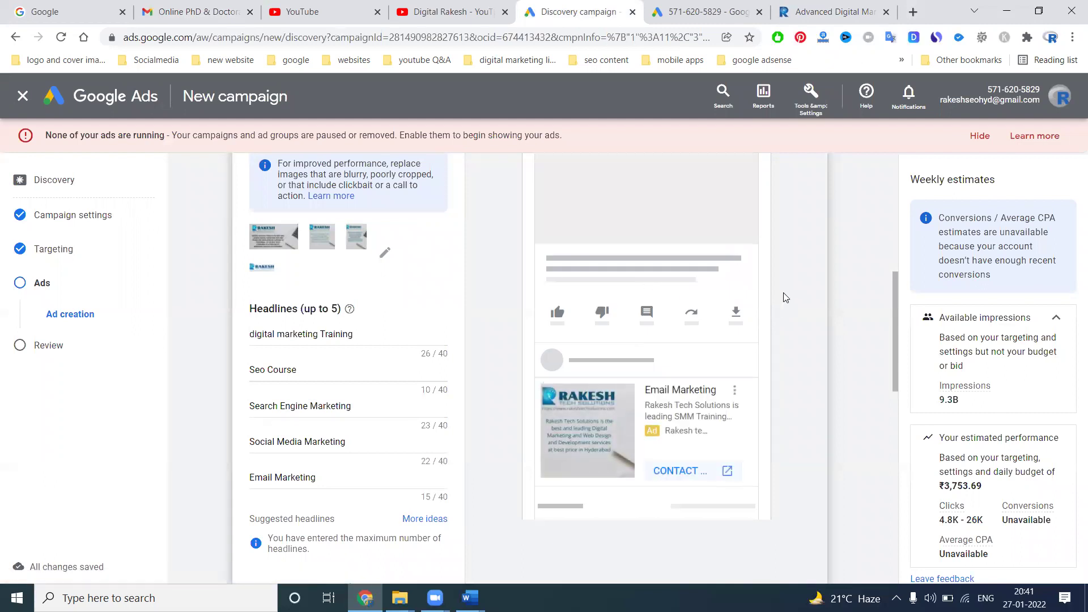
scroll(785, 297, up, 1)
scroll(786, 297, up, 2)
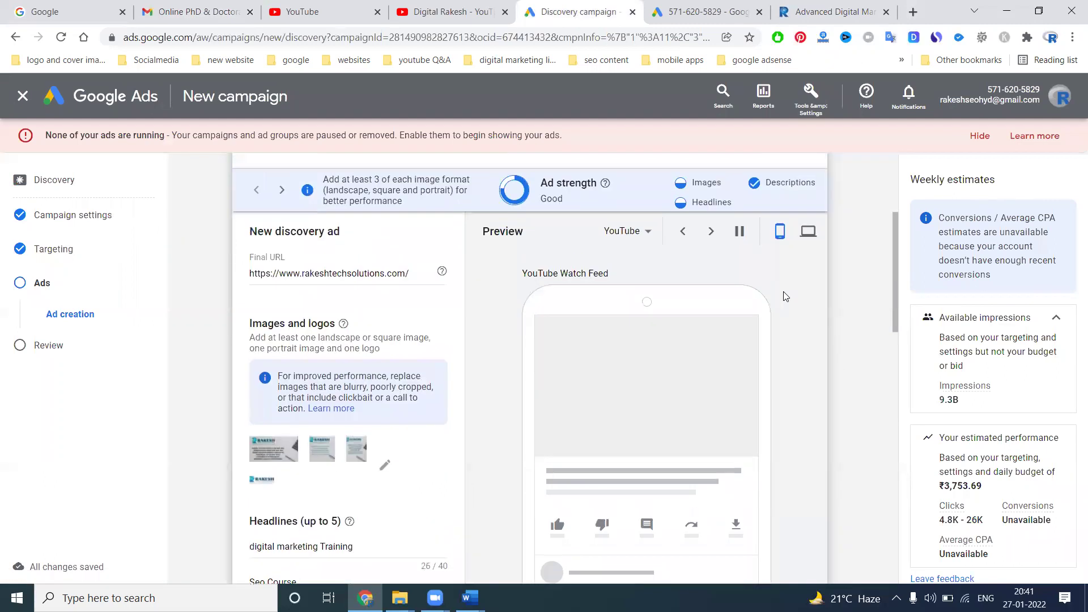
click(795, 234)
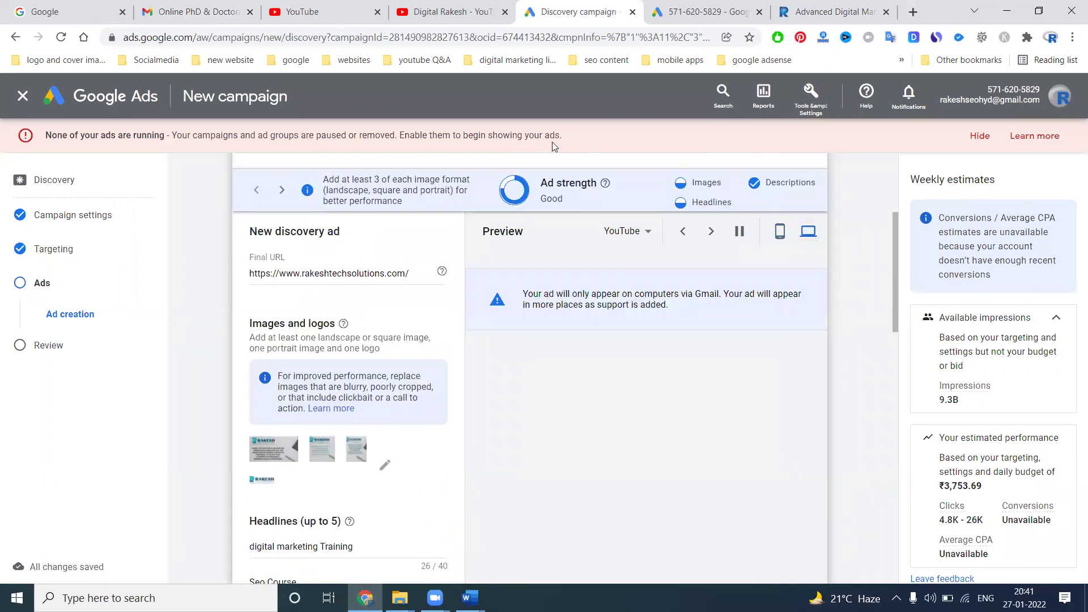
click(329, 12)
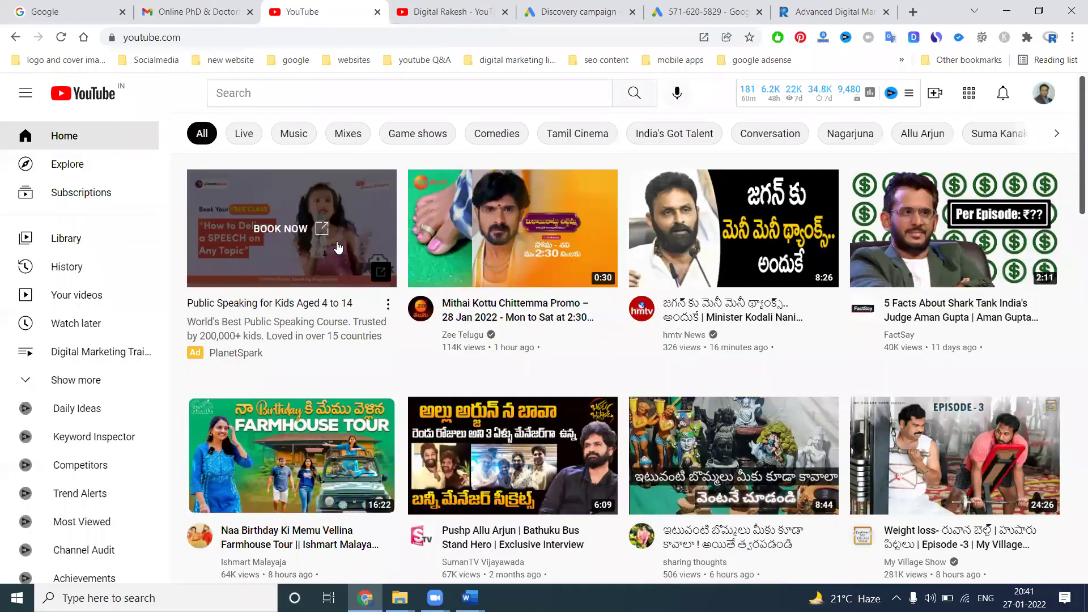
Step: Return to the Google Ads campaign and review the ad preview for Gmail on desktop and for Discover on desktop and mobile
click(577, 5)
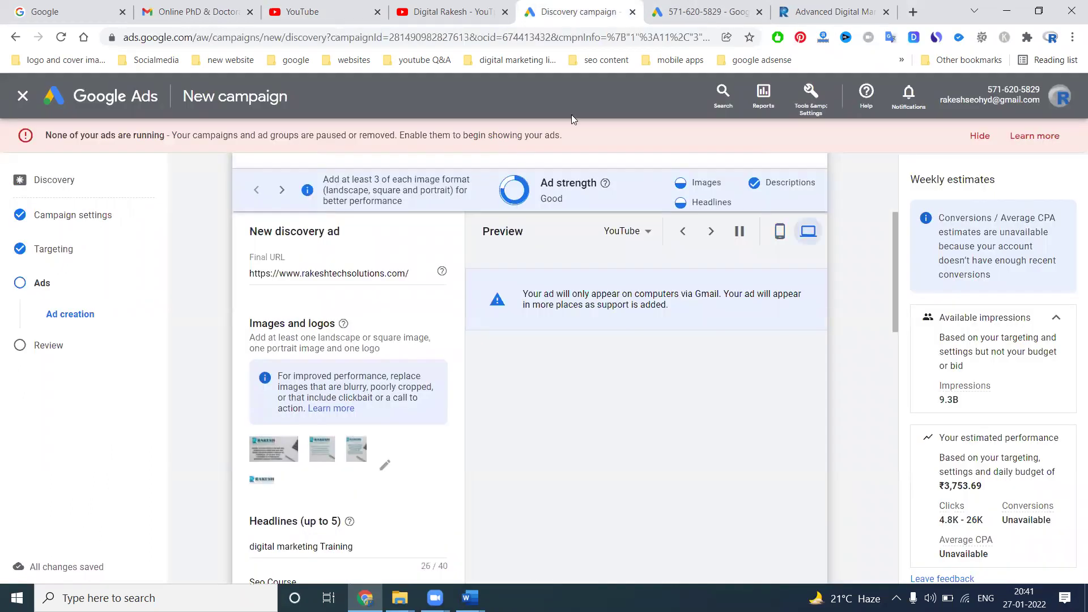
click(780, 232)
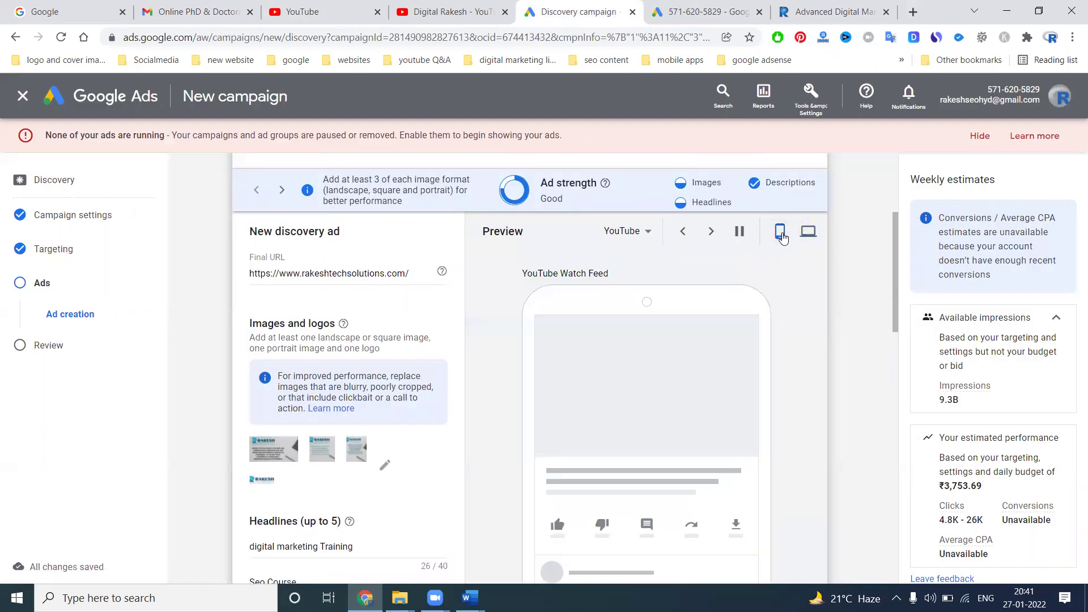
click(637, 231)
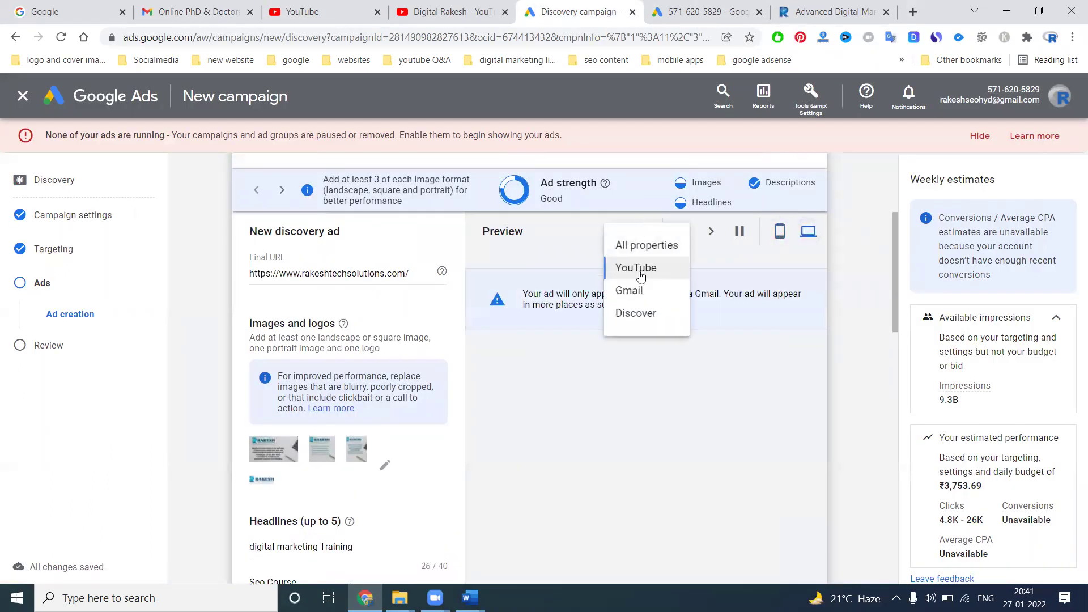
click(638, 291)
click(635, 234)
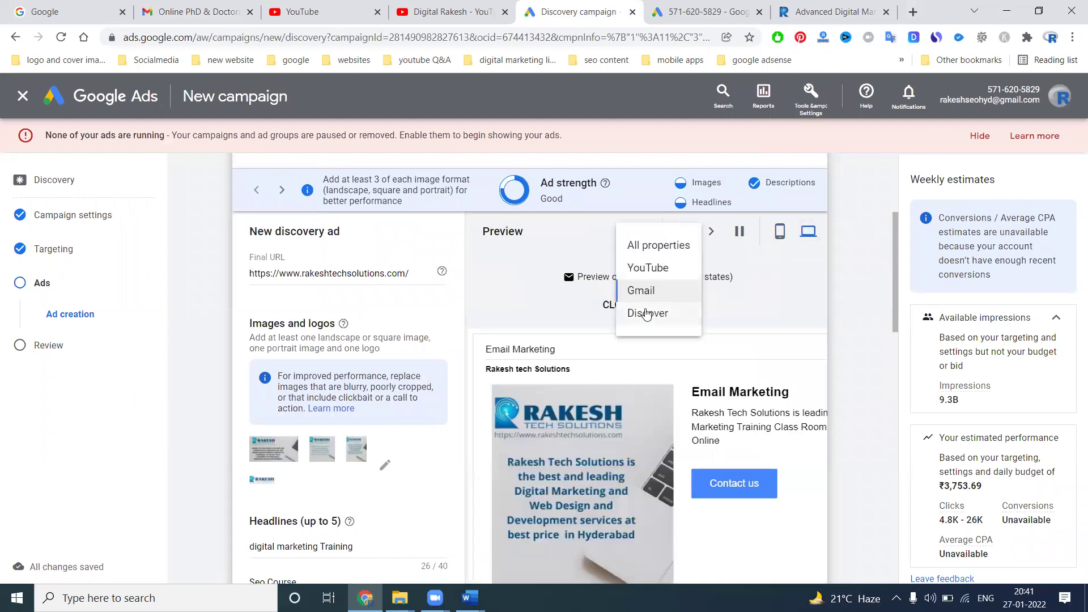
click(646, 310)
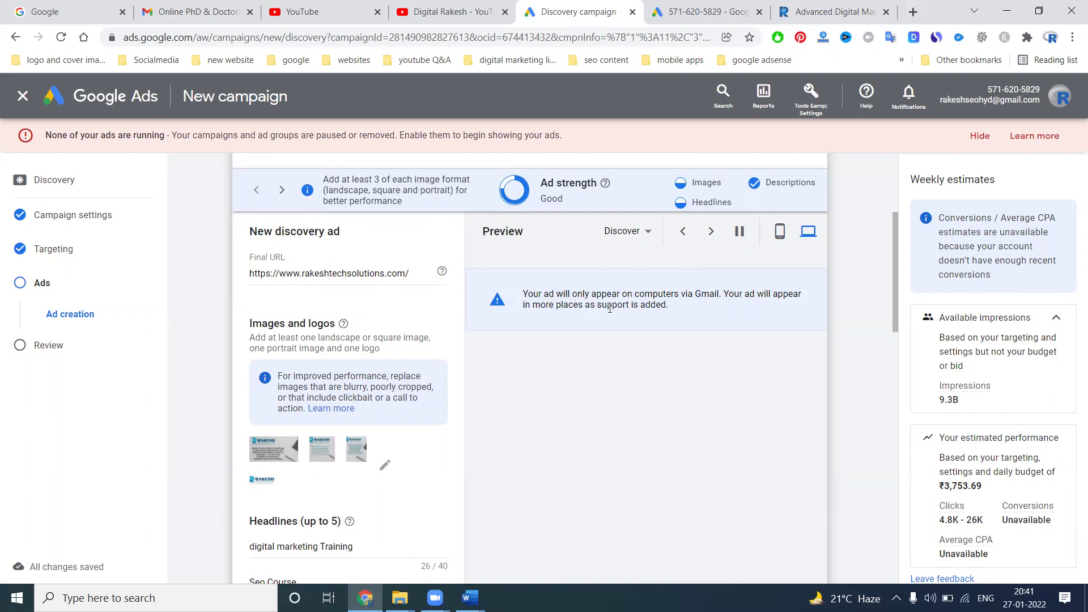
click(779, 232)
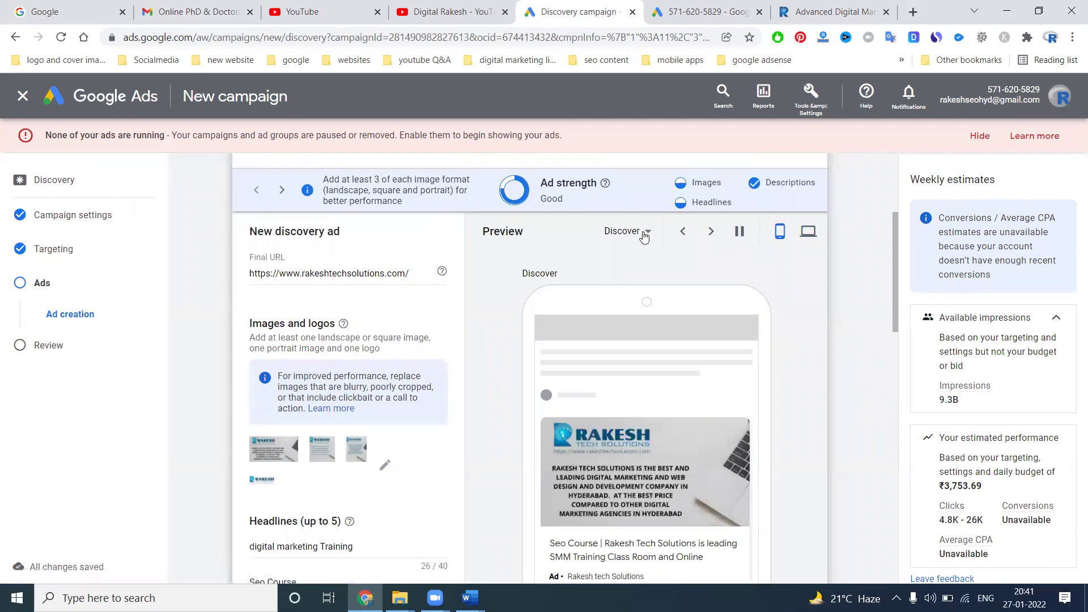
scroll(602, 384, down, 4)
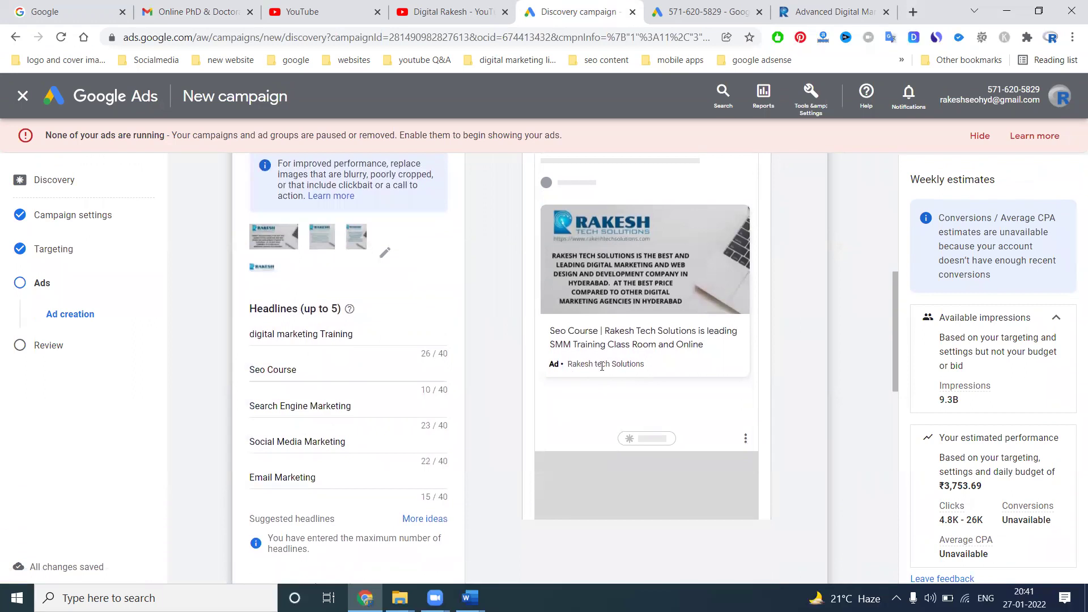
Step: Open tollycinenews.com in a new browser tab and look over the display ads on its home page
click(913, 12)
text(toll)
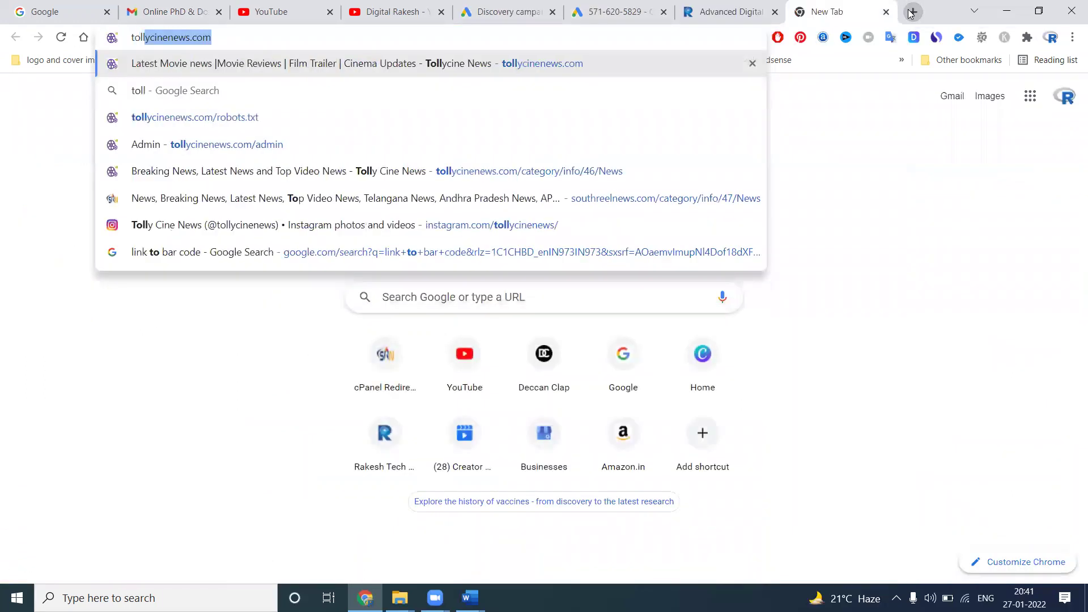
key(Return)
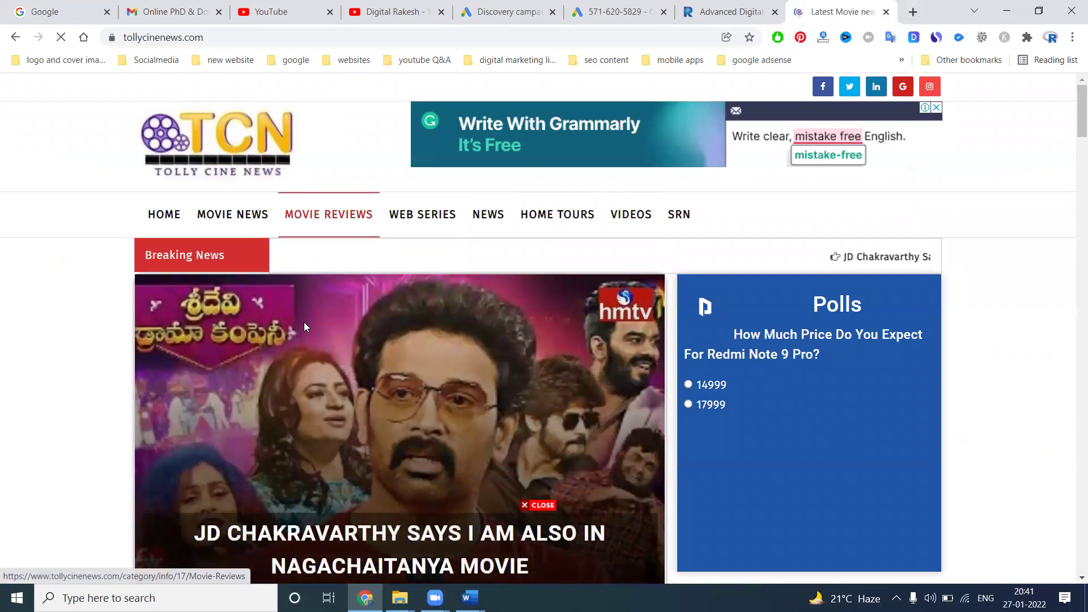
scroll(192, 446, down, 4)
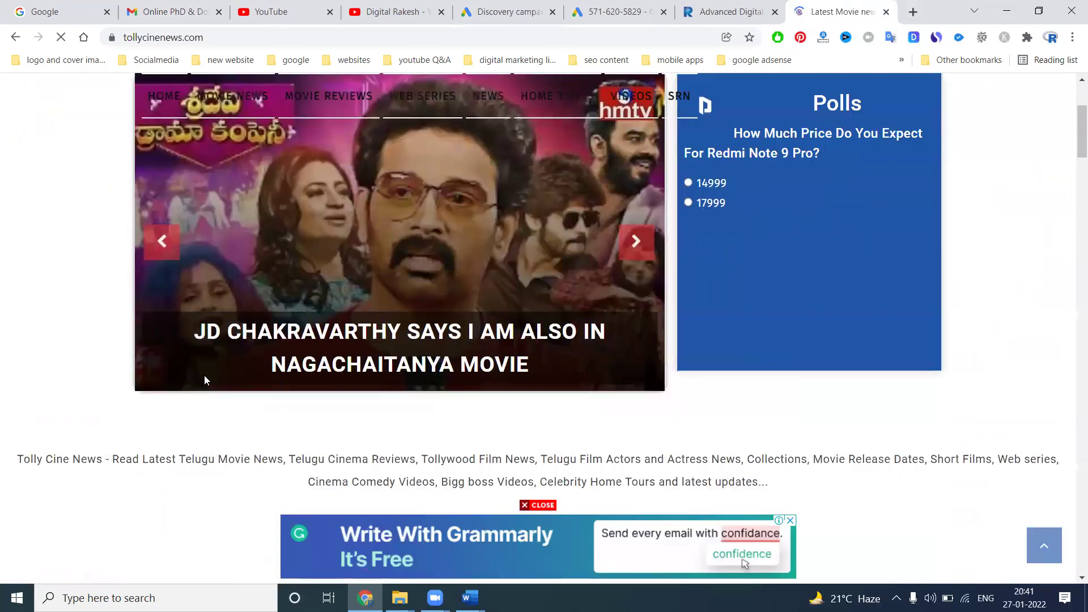
Step: Open the featured JD Chakravarthy article, dismiss the full-page ad, and look through the article page for ad placements
click(259, 324)
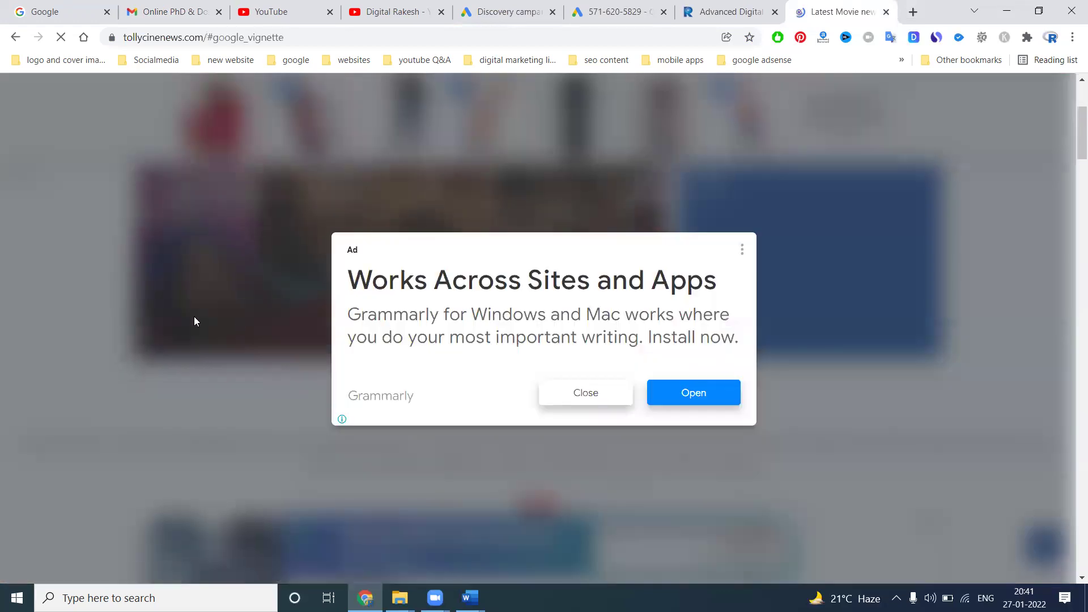
click(70, 316)
scroll(71, 323, down, 13)
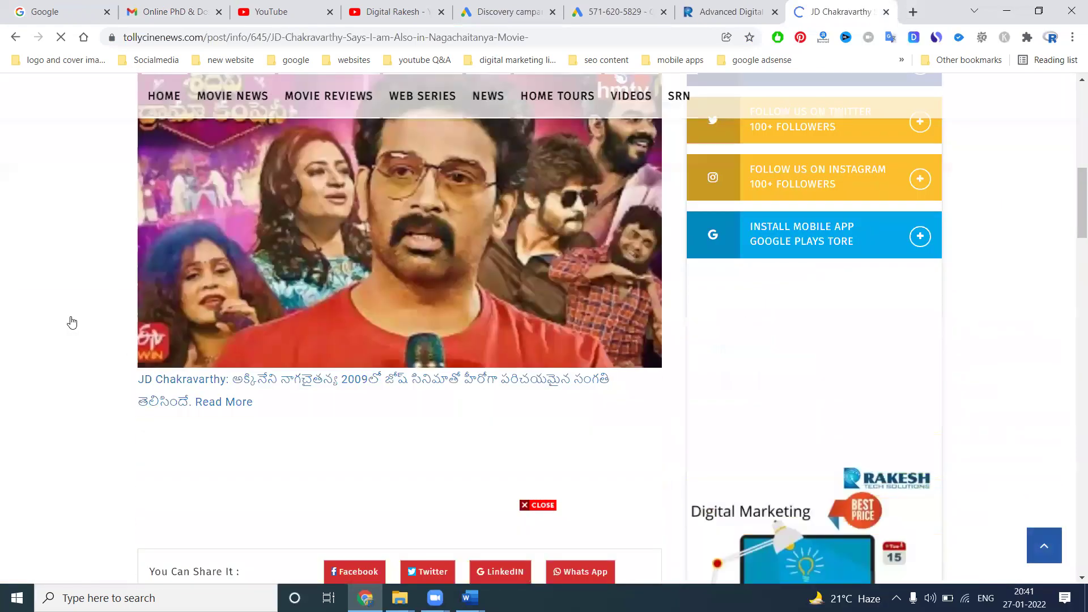
scroll(72, 323, up, 6)
scroll(72, 322, up, 3)
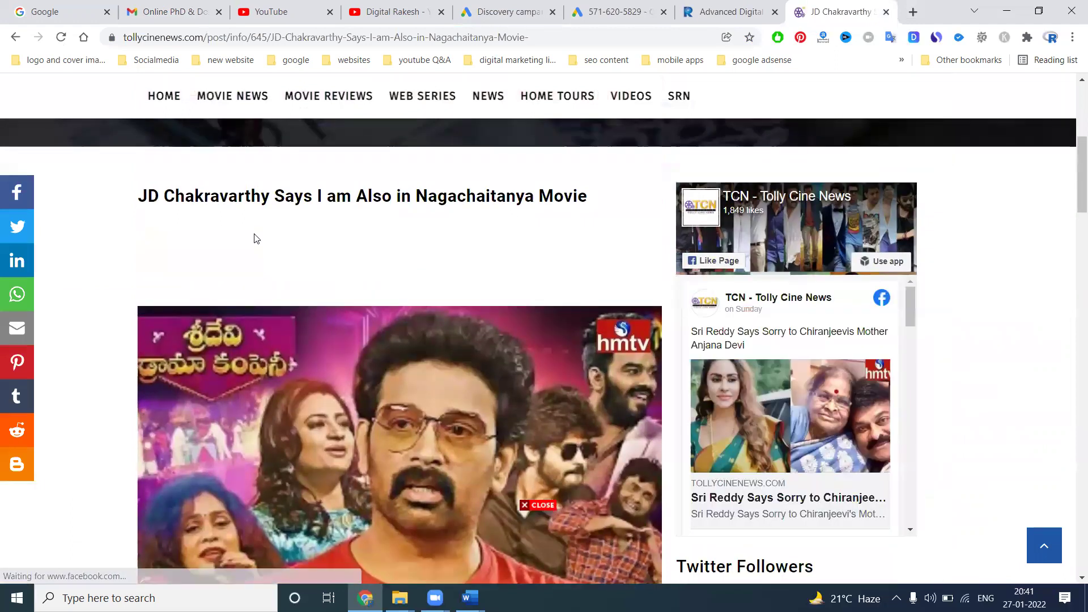
scroll(254, 234, up, 3)
scroll(255, 234, down, 5)
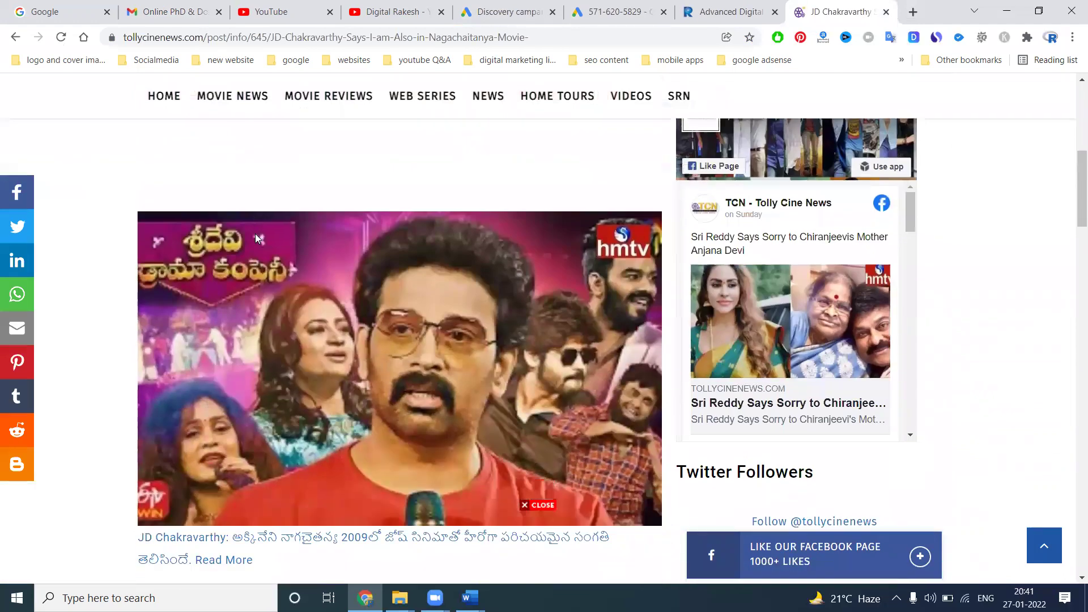
Step: Open the "Upasana Republic Day Tweet? Controversy" article from the Movie News category, check it for ads and reload the page
click(235, 100)
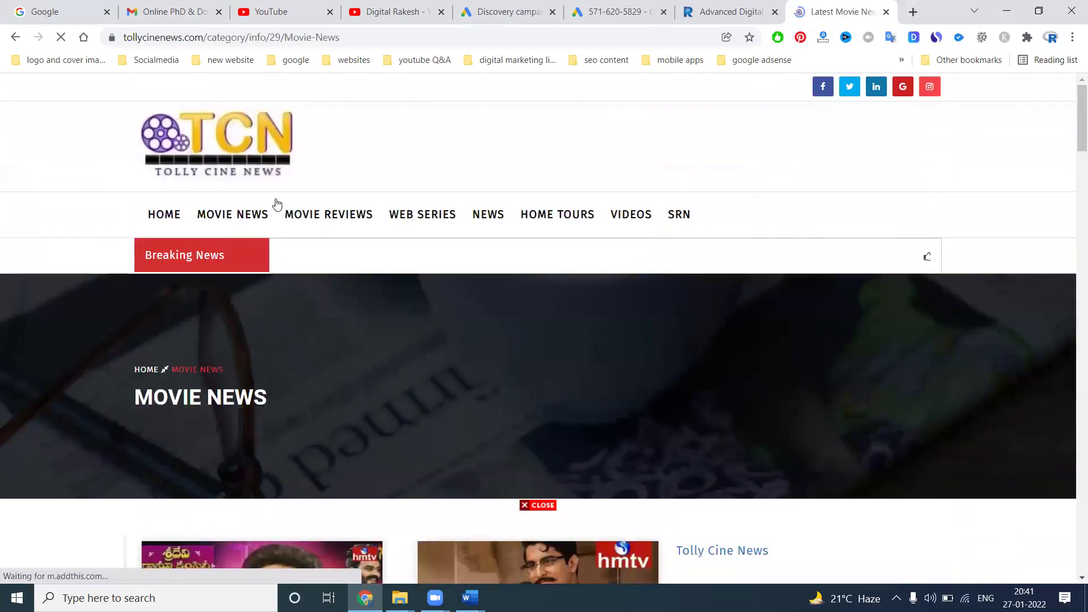
scroll(378, 278, down, 5)
scroll(378, 278, down, 4)
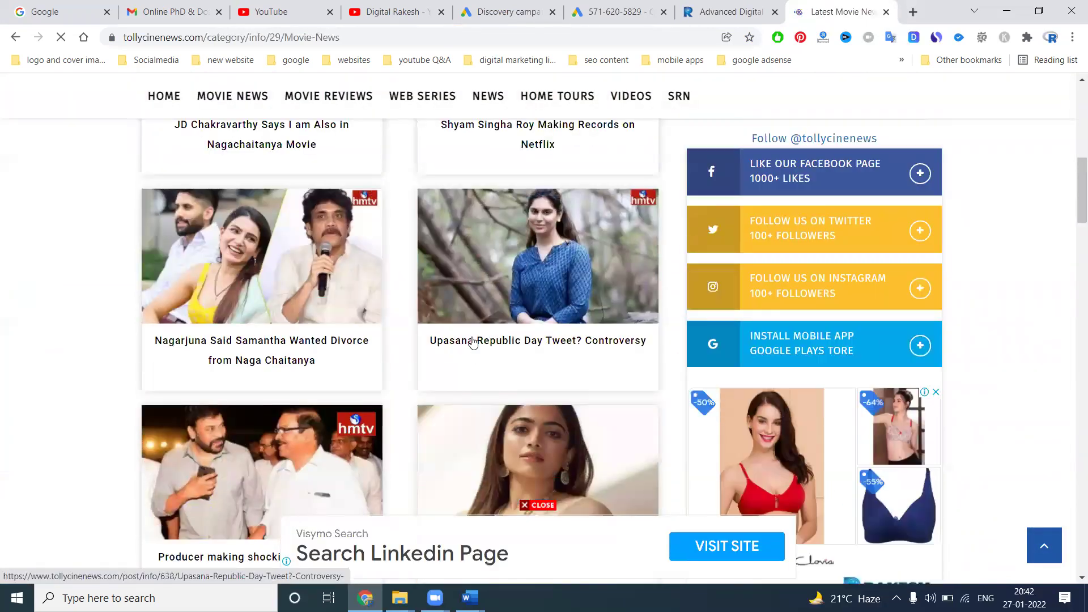
click(473, 341)
scroll(473, 340, down, 12)
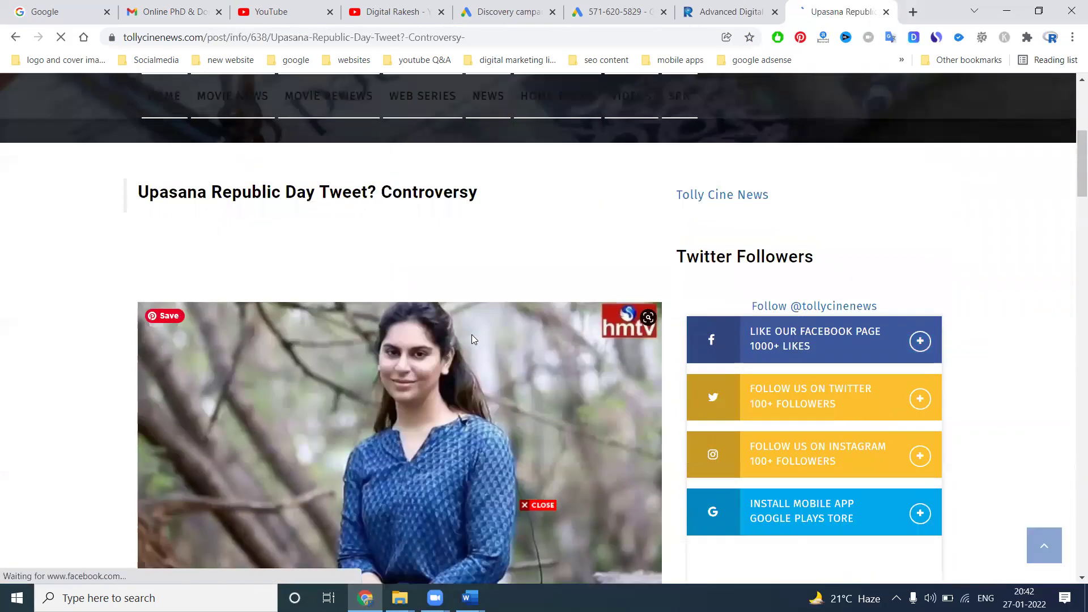
scroll(473, 340, down, 15)
click(63, 45)
click(61, 41)
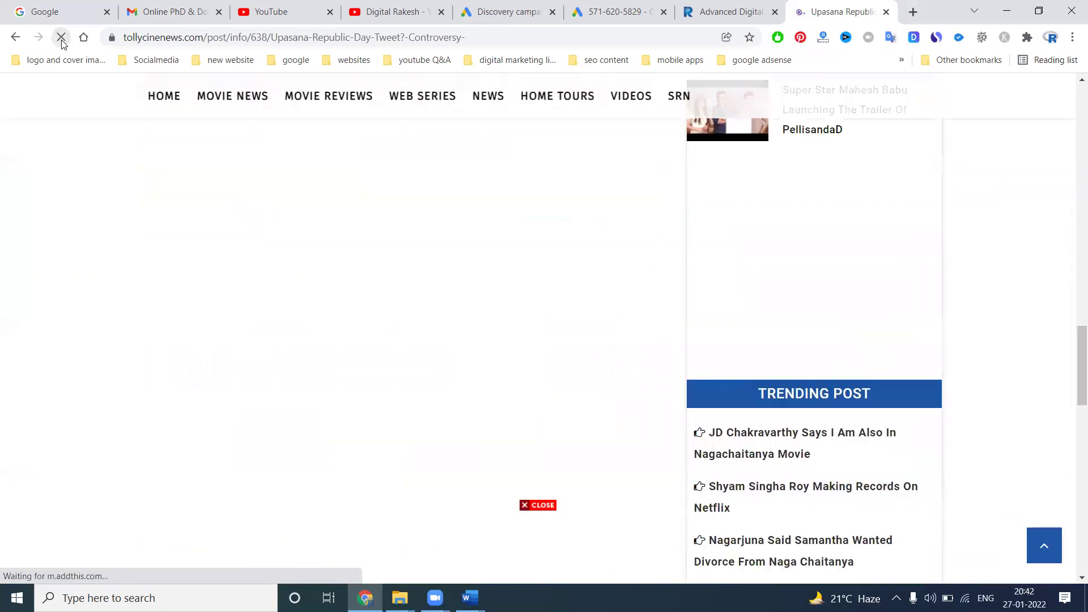
Step: Look through the ads on the Movie News category listing and on its second page
click(249, 97)
scroll(358, 301, down, 12)
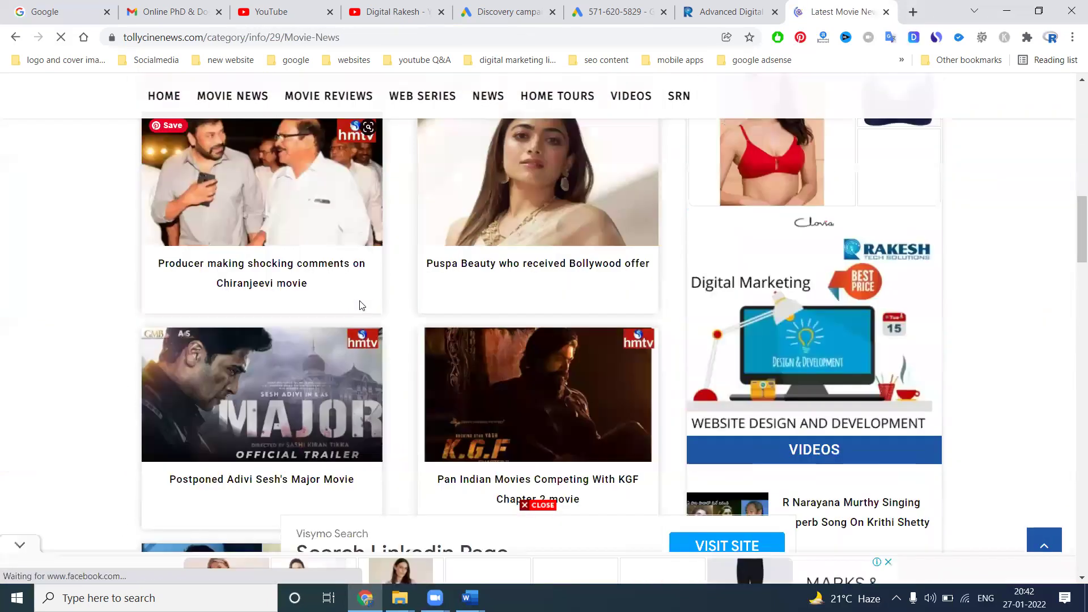
scroll(359, 301, down, 10)
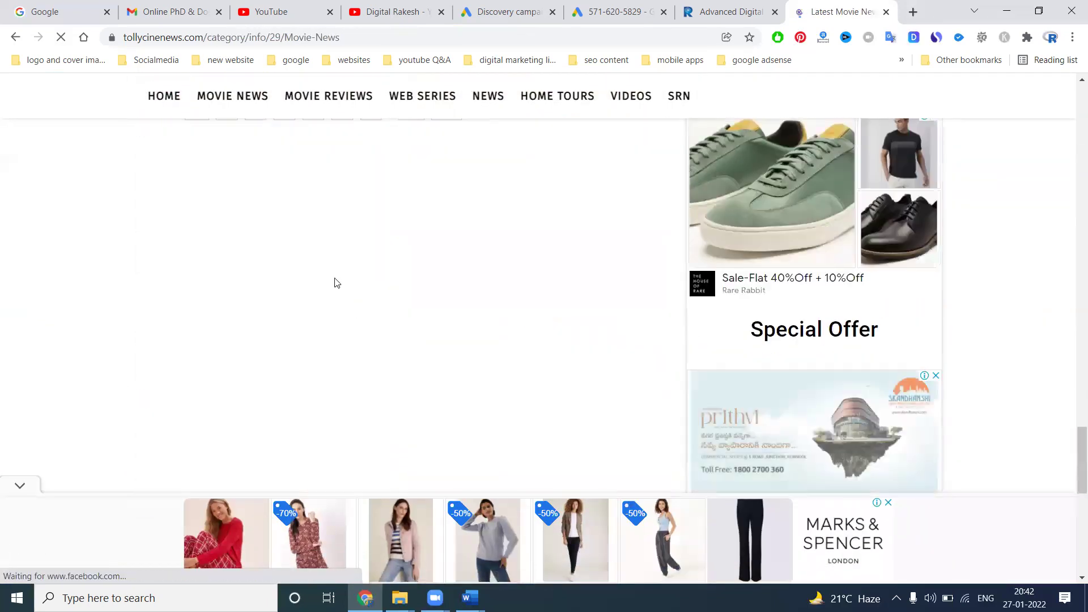
click(227, 315)
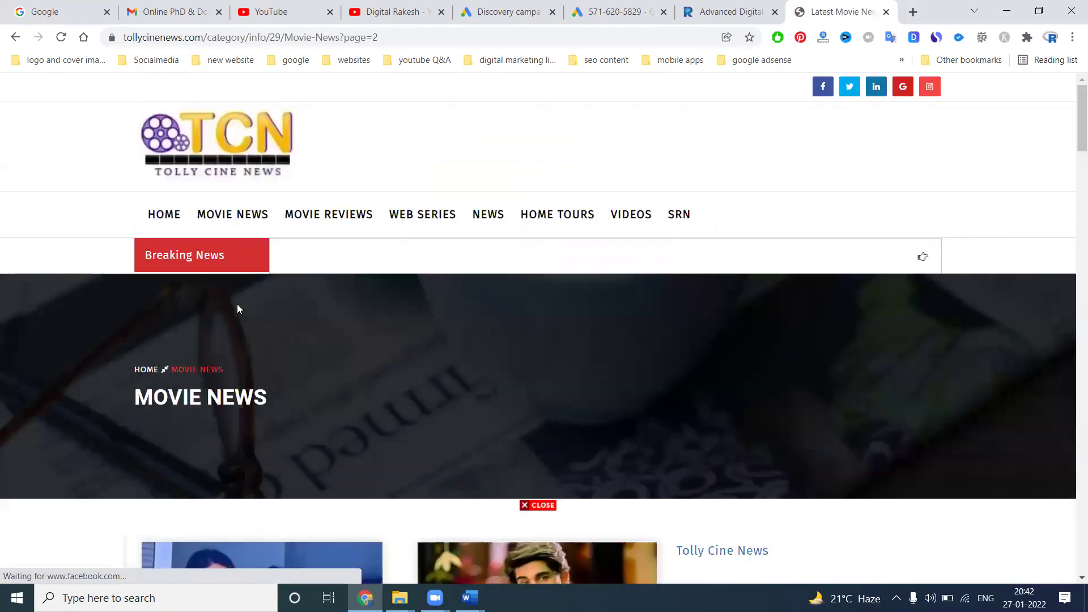
scroll(255, 284, down, 4)
scroll(284, 263, down, 5)
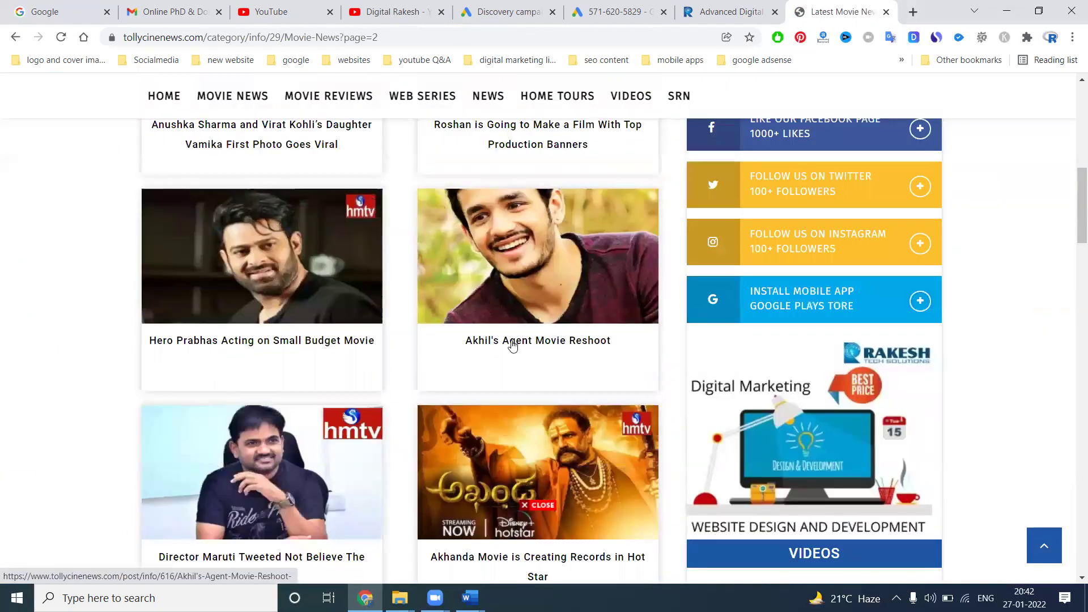
Step: Open "Akhil's Agent Movie Reshoot", go back, and view the display ads in the "Hero Prabhas Acting on Small Budget Movie" article
click(513, 346)
click(15, 37)
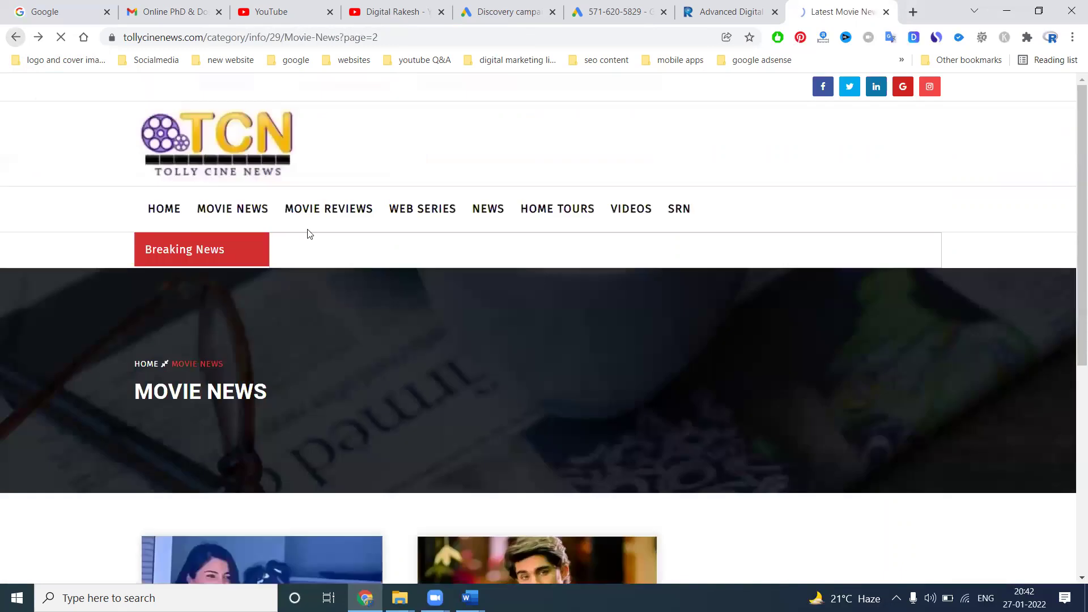
click(330, 342)
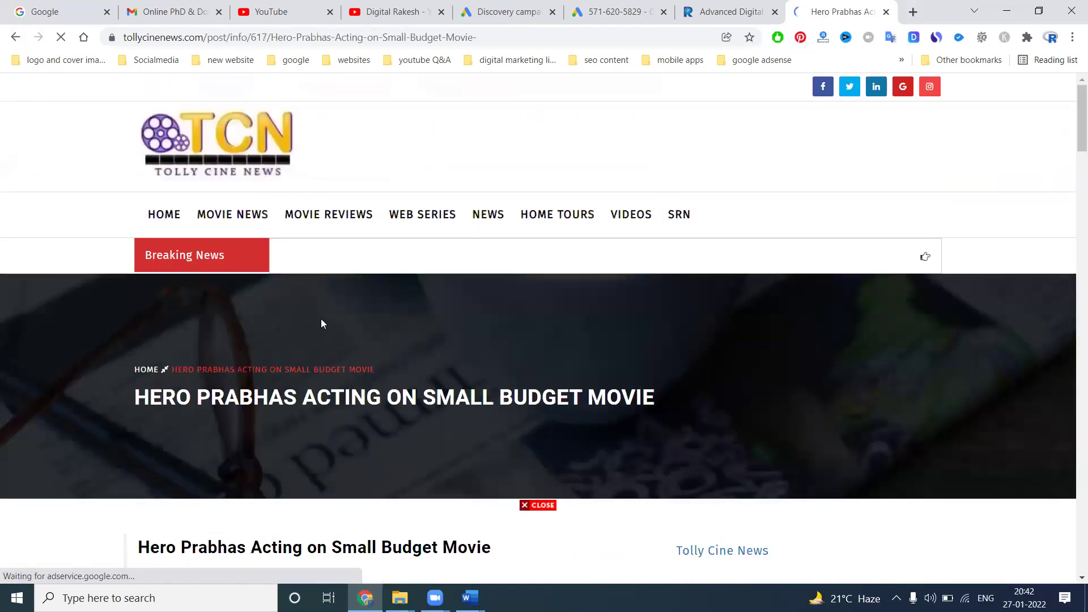
scroll(374, 258, down, 8)
scroll(375, 260, down, 2)
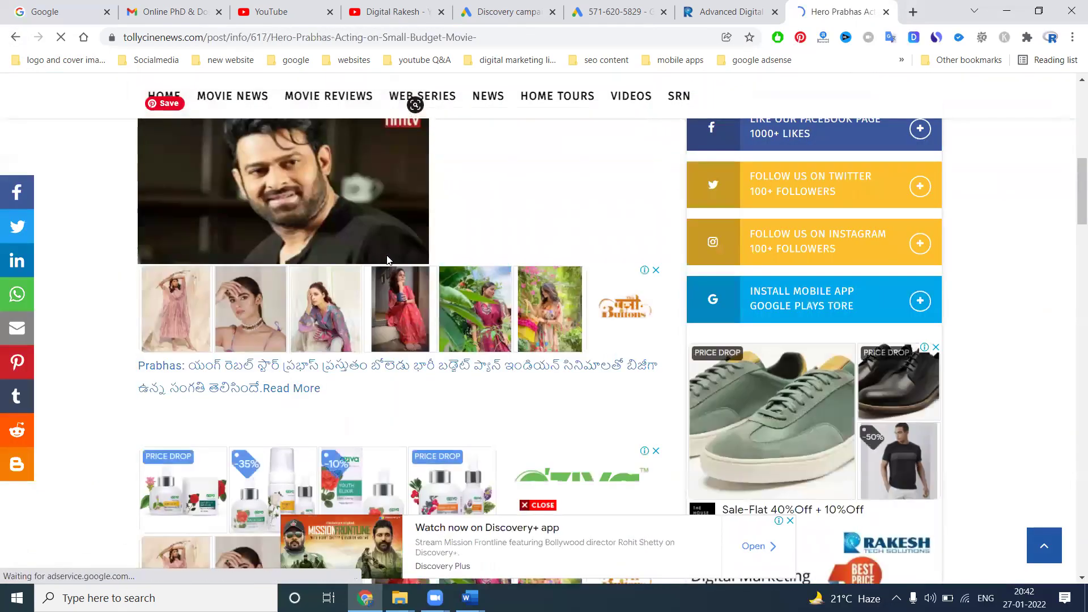
scroll(415, 332, down, 4)
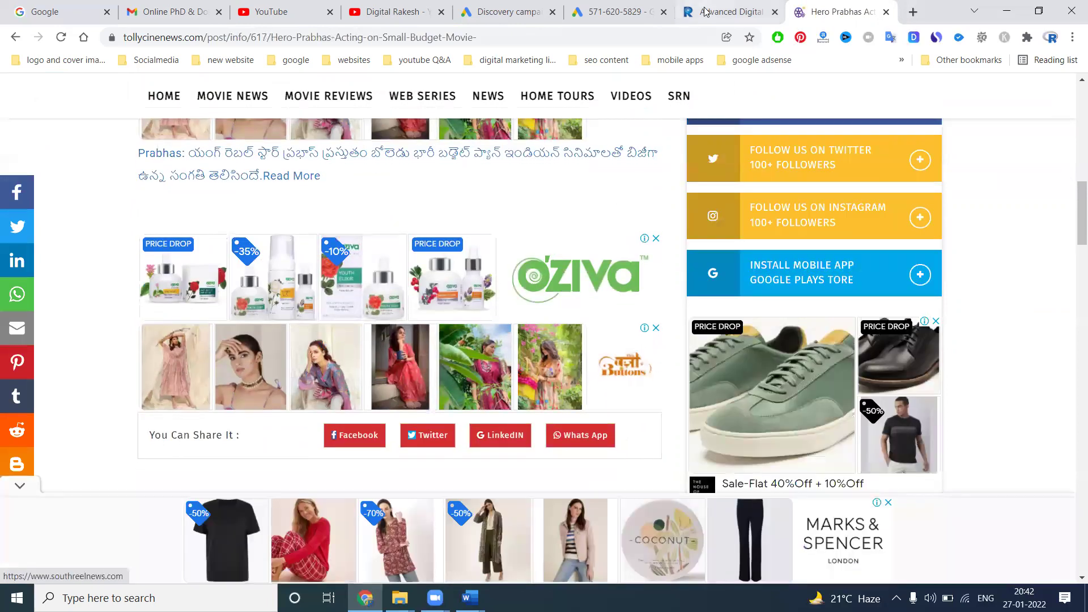
Step: Review the campaign's mobile ad preview for Gmail and Discover in Google Ads, and return to the Prabhas article for comparison
click(510, 8)
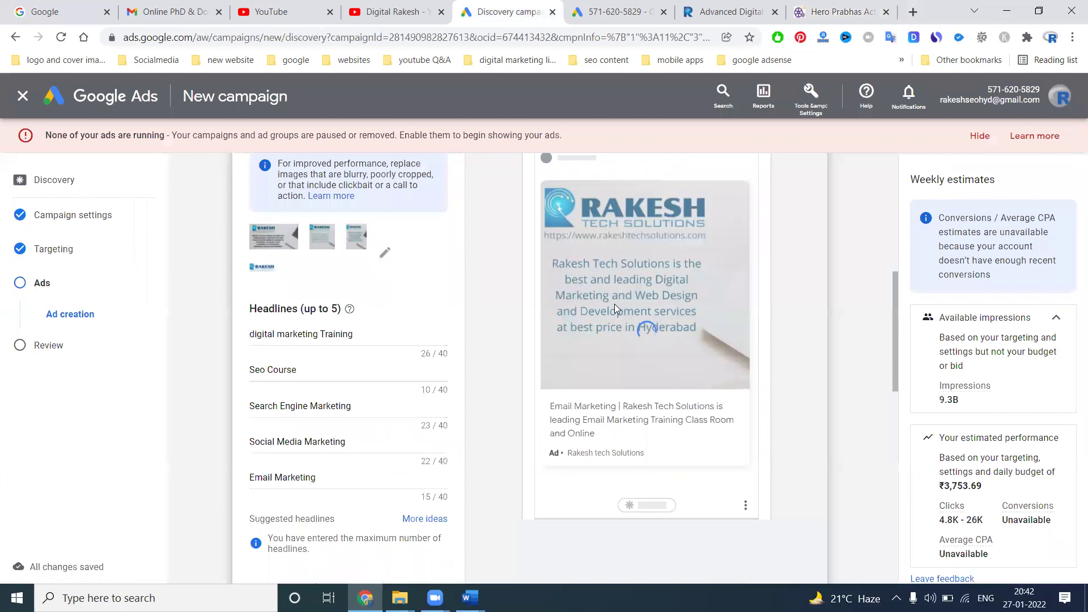
scroll(626, 278, up, 4)
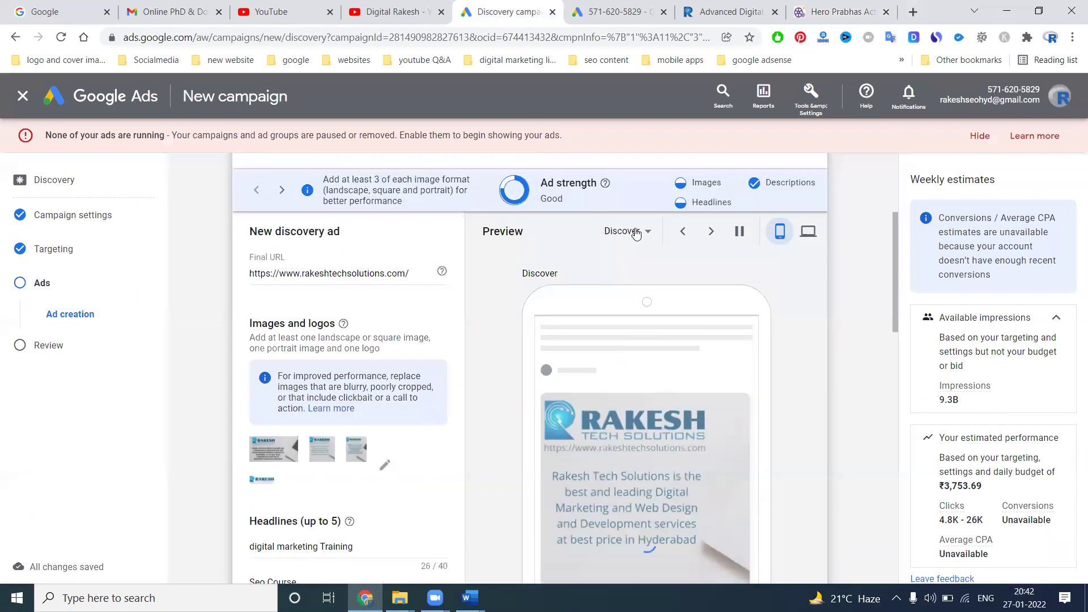
click(636, 234)
click(634, 290)
click(632, 234)
click(646, 313)
scroll(772, 414, down, 4)
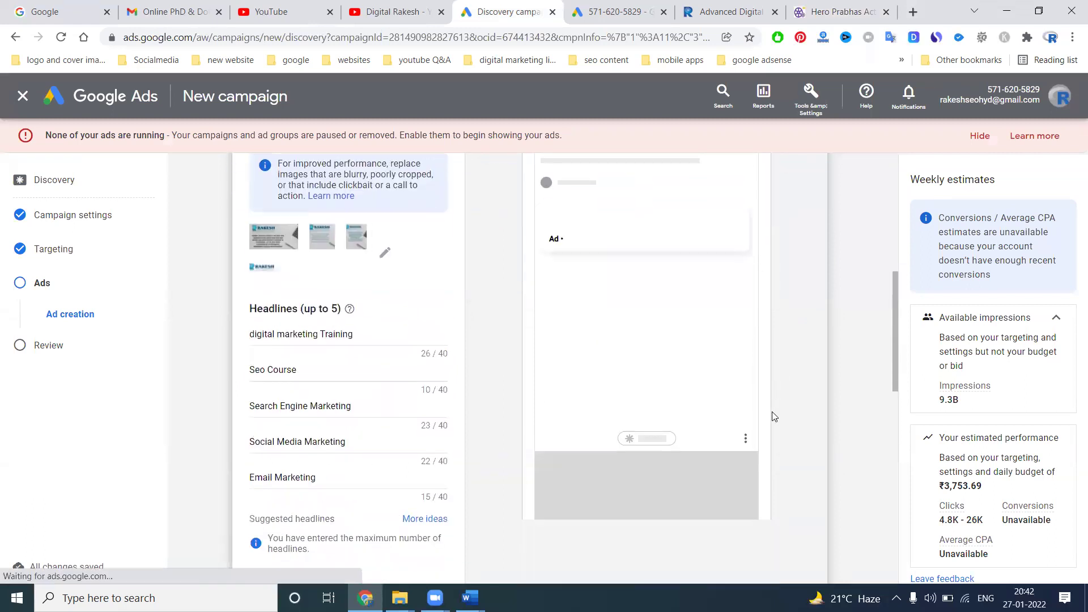
click(840, 13)
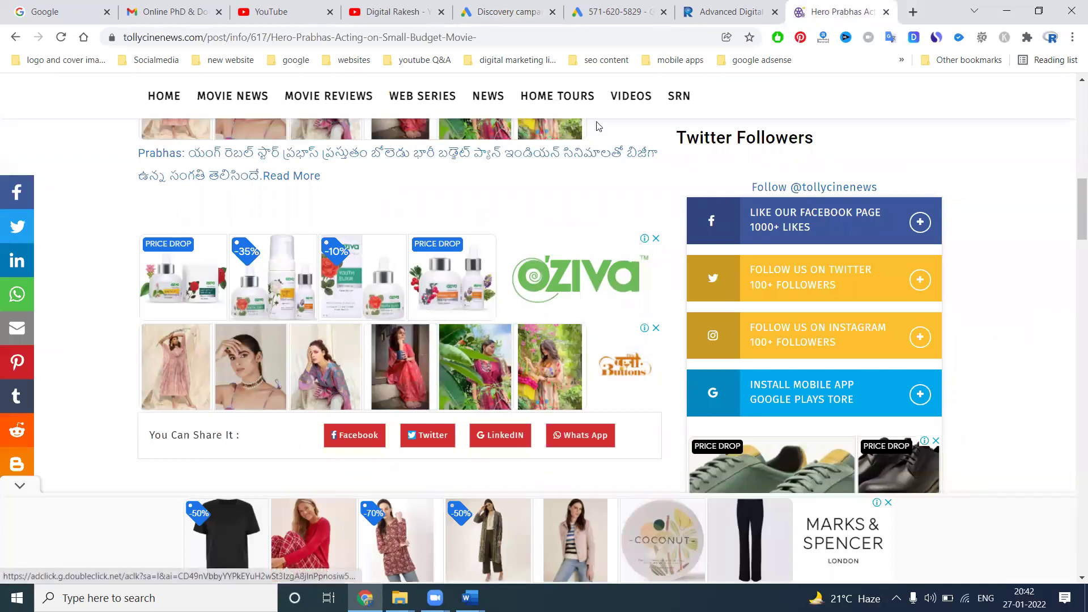
Step: Return to the campaign in Google Ads and review the ad's images, headlines, descriptions, business name and call to action text
click(508, 10)
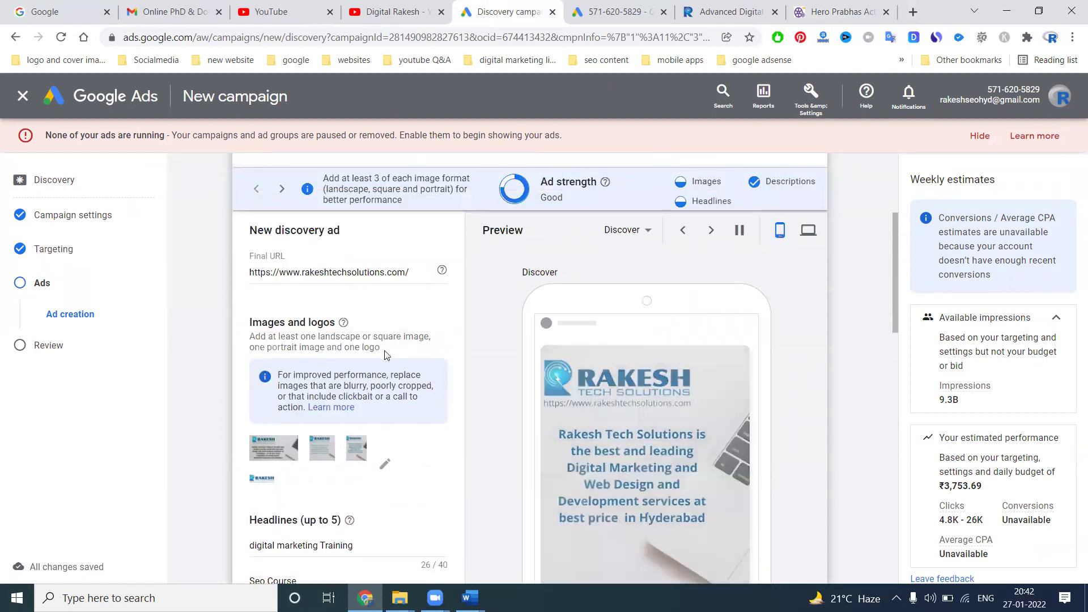
scroll(383, 360, down, 5)
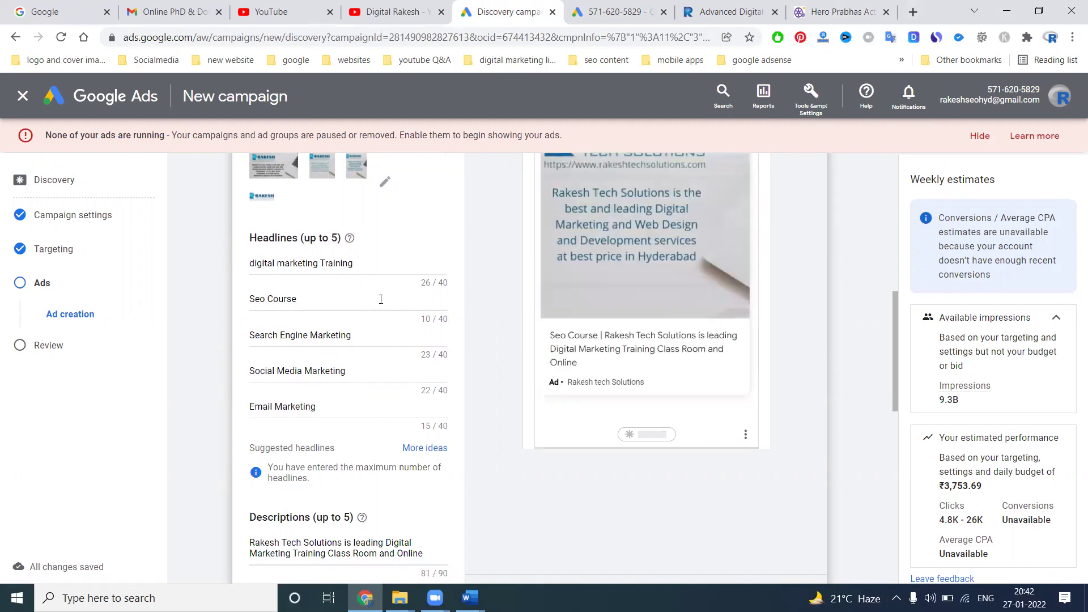
scroll(381, 299, down, 5)
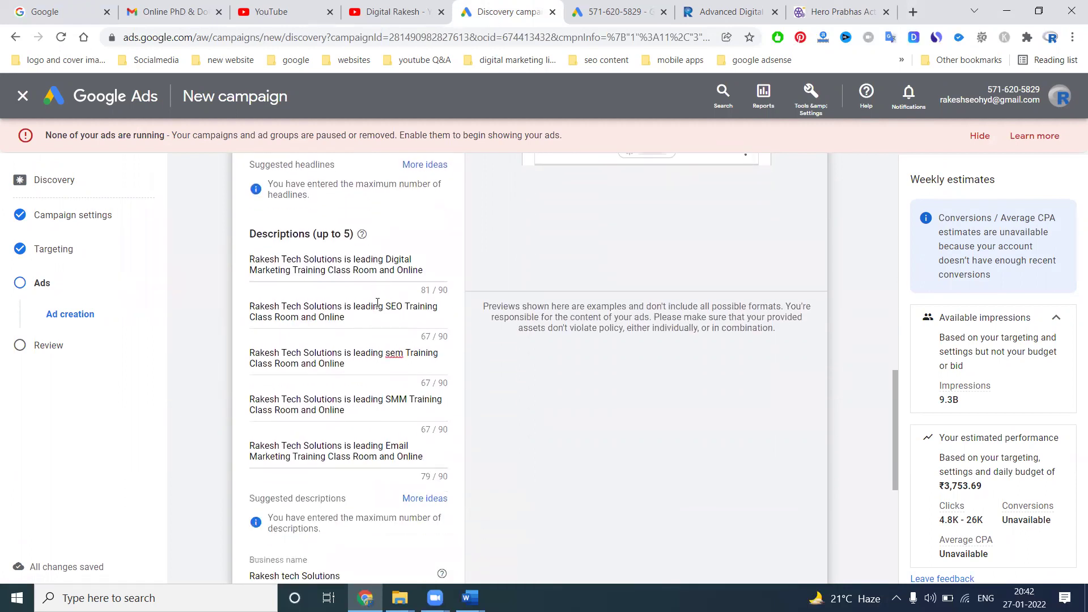
scroll(377, 305, down, 6)
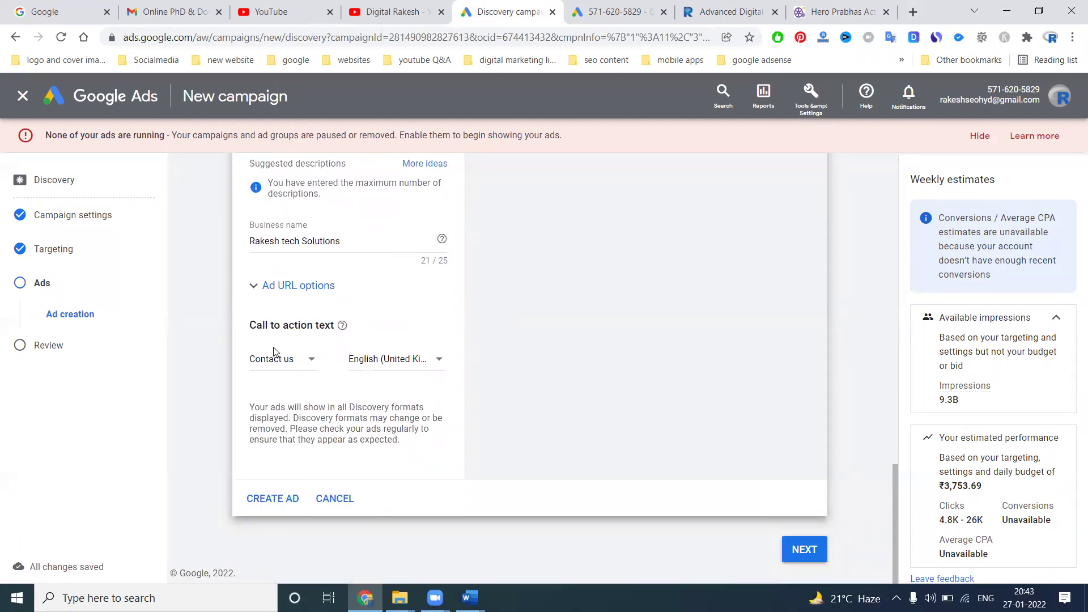
Step: Keep English (United Kingdom) as the call to action language after browsing the available languages, and create the ad
click(380, 360)
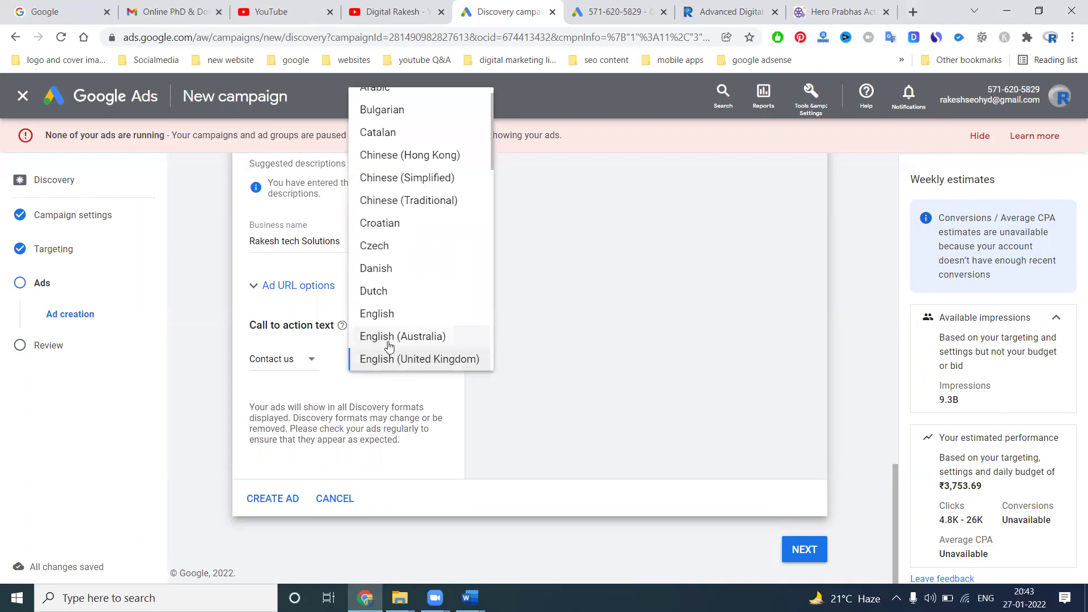
scroll(390, 317, down, 3)
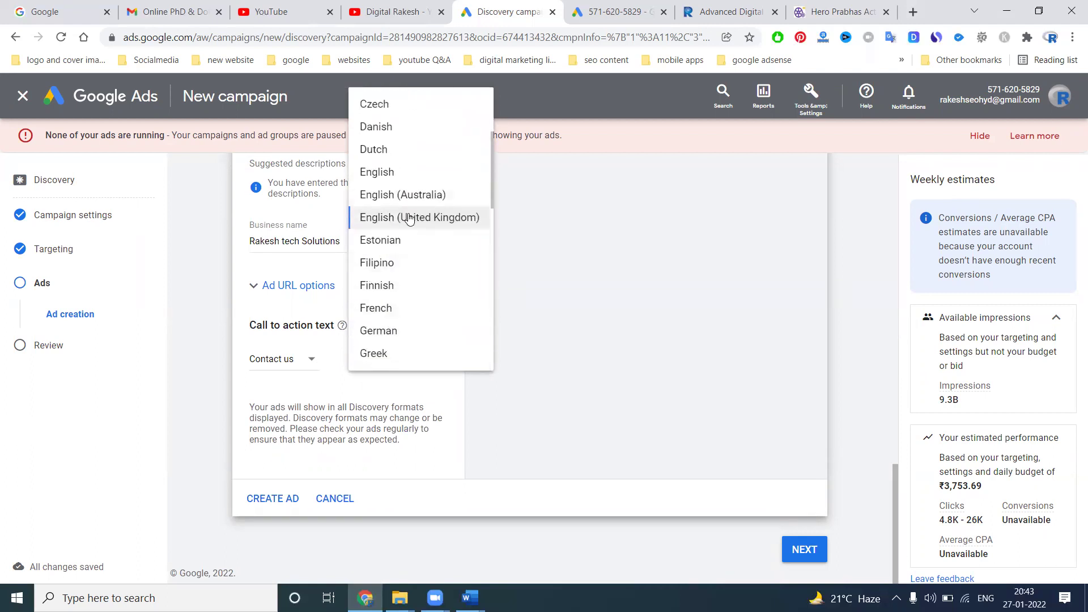
scroll(409, 219, up, 3)
scroll(420, 266, down, 14)
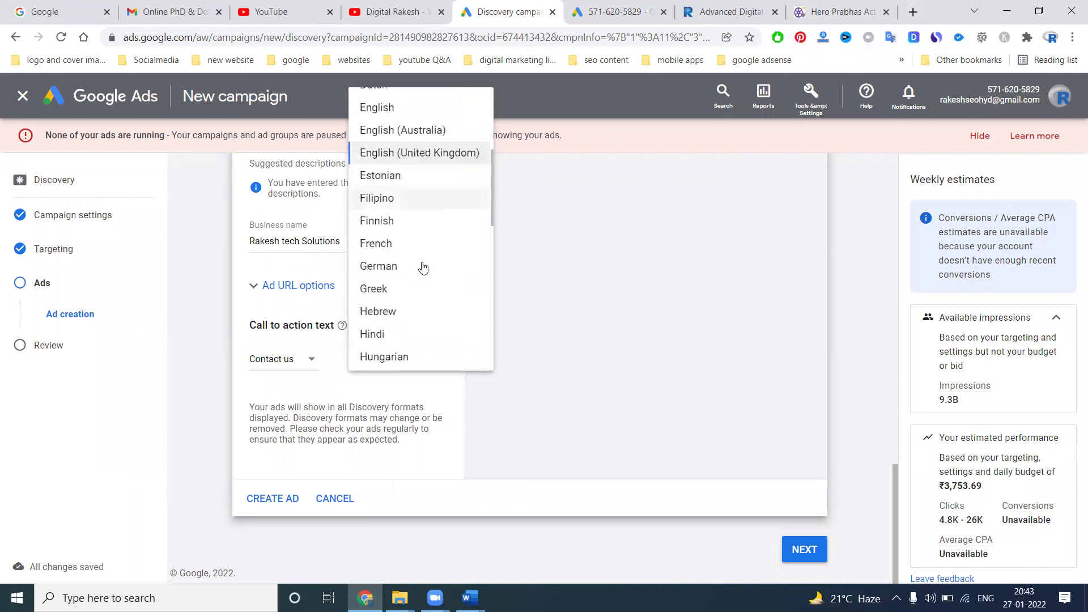
scroll(423, 267, up, 10)
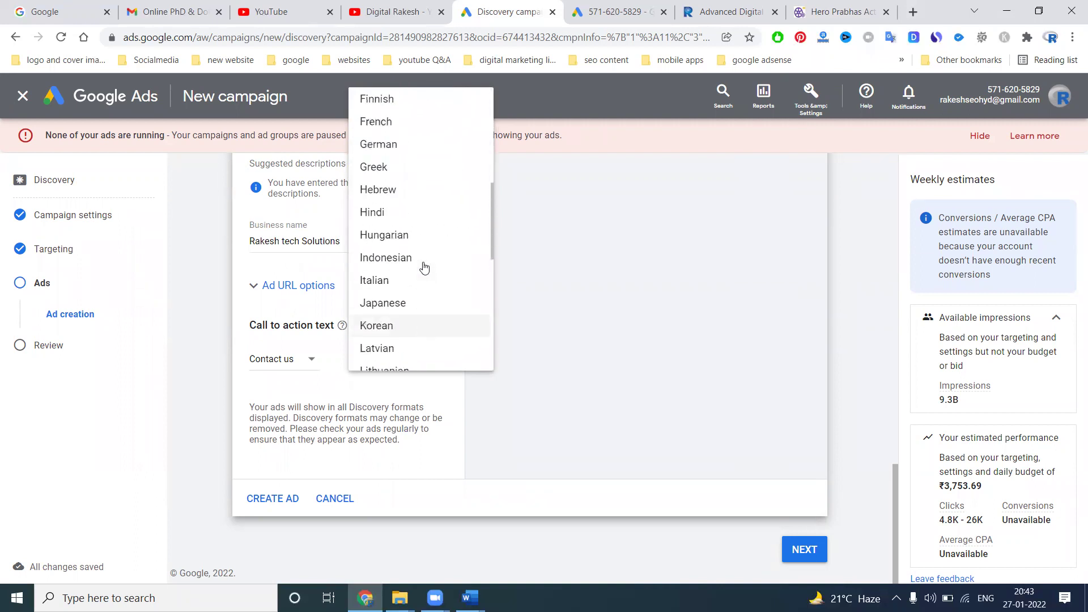
click(413, 188)
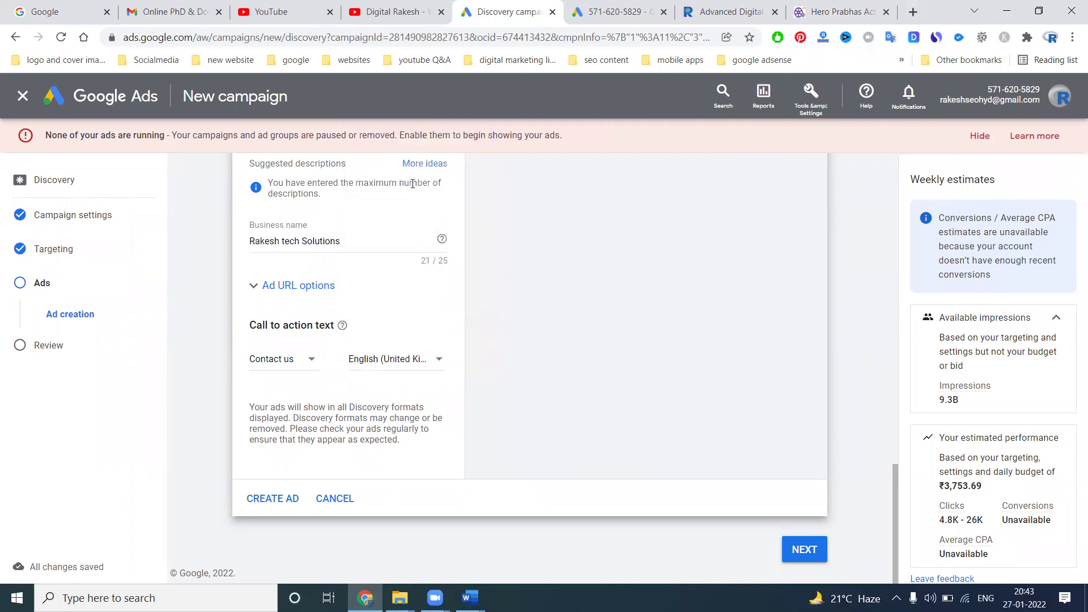
click(271, 500)
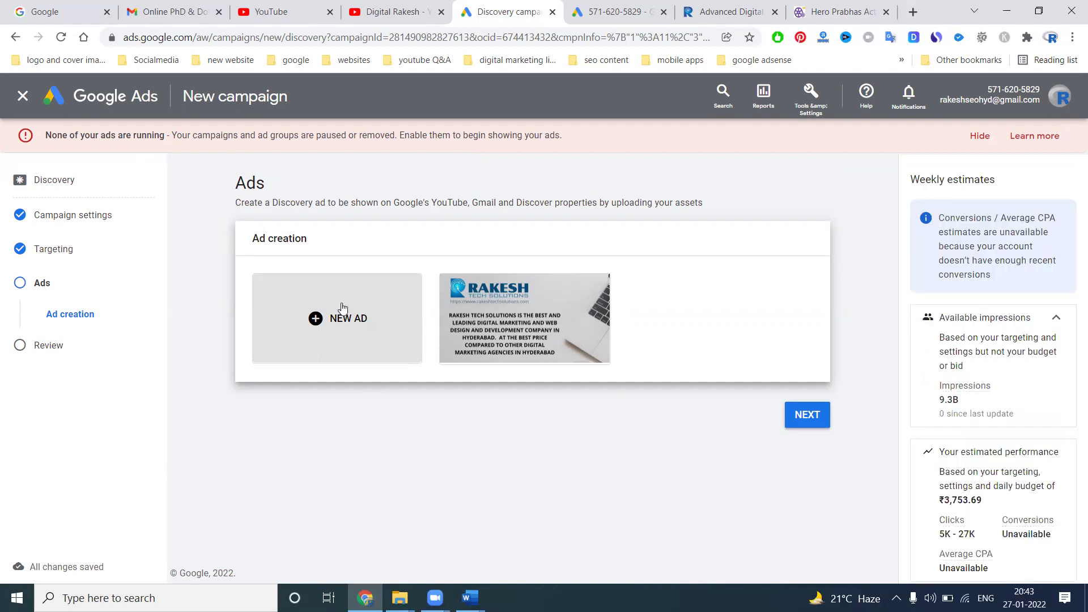
Step: Compare the created ad with the display ads in the Prabhas article, and return to the Google Ads campaign
mouse_move(476, 301)
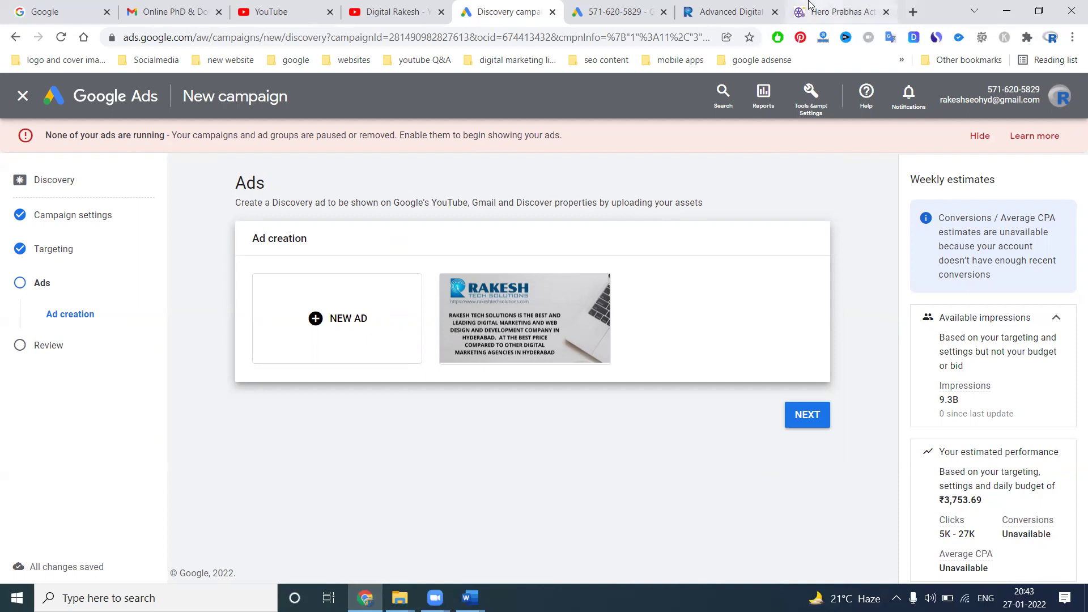
click(845, 12)
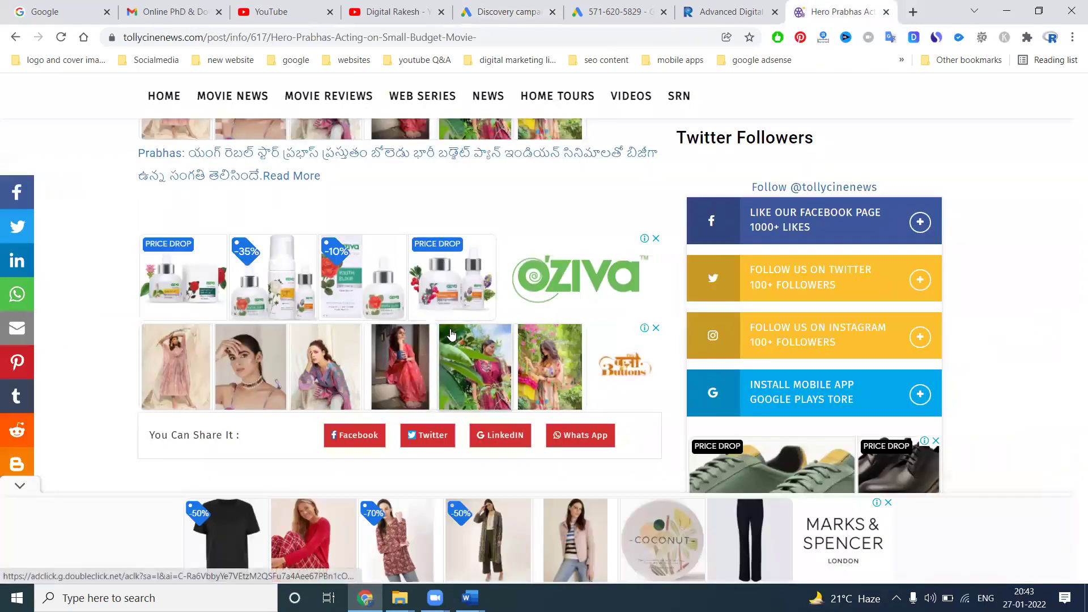
click(508, 8)
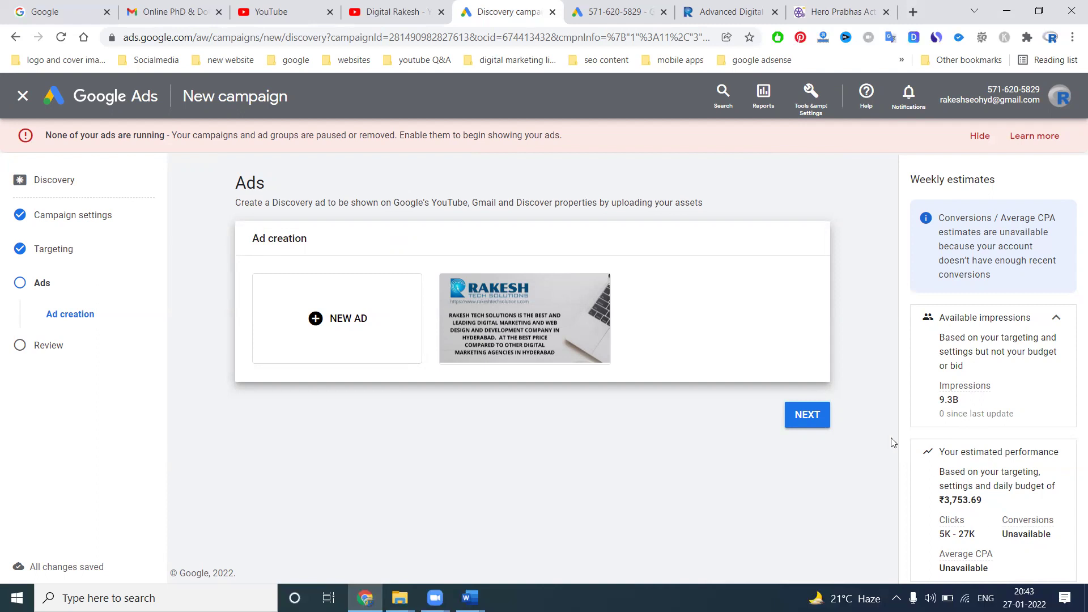
Step: Proceed to the campaign review and publish the Discovery campaign
click(819, 415)
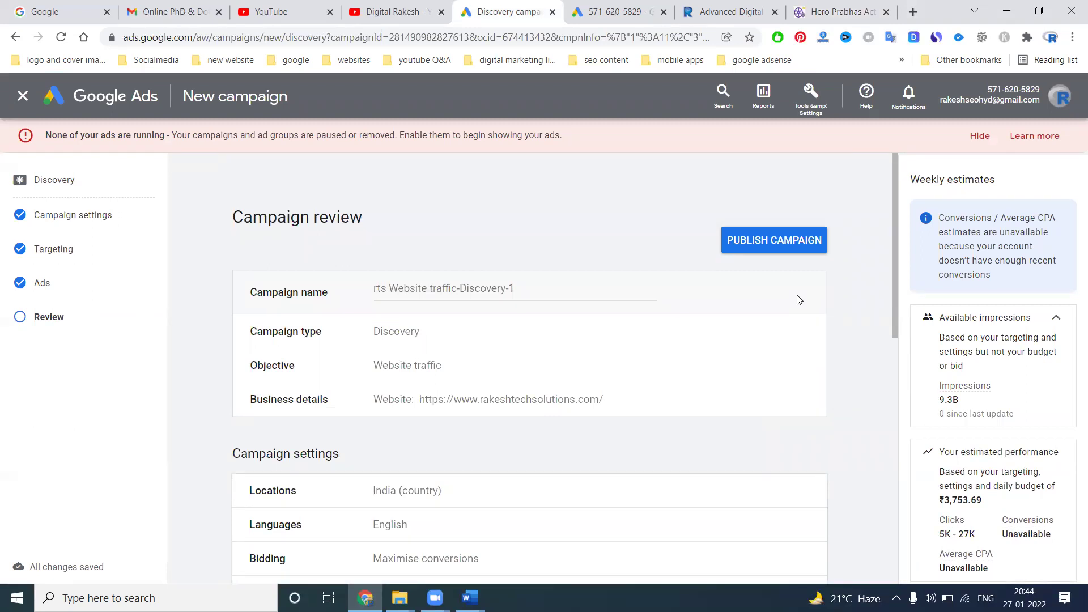
click(781, 242)
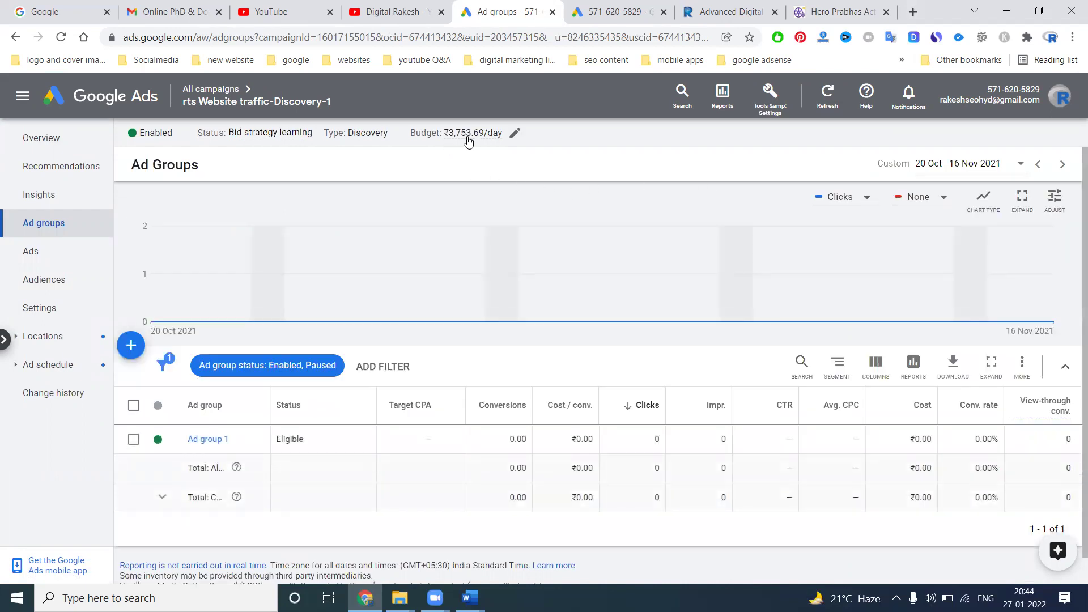
Step: Look over the published campaign's budget, Ad group 1 and the all-campaigns view, and switch to the YouTube channel's videos page
mouse_move(459, 144)
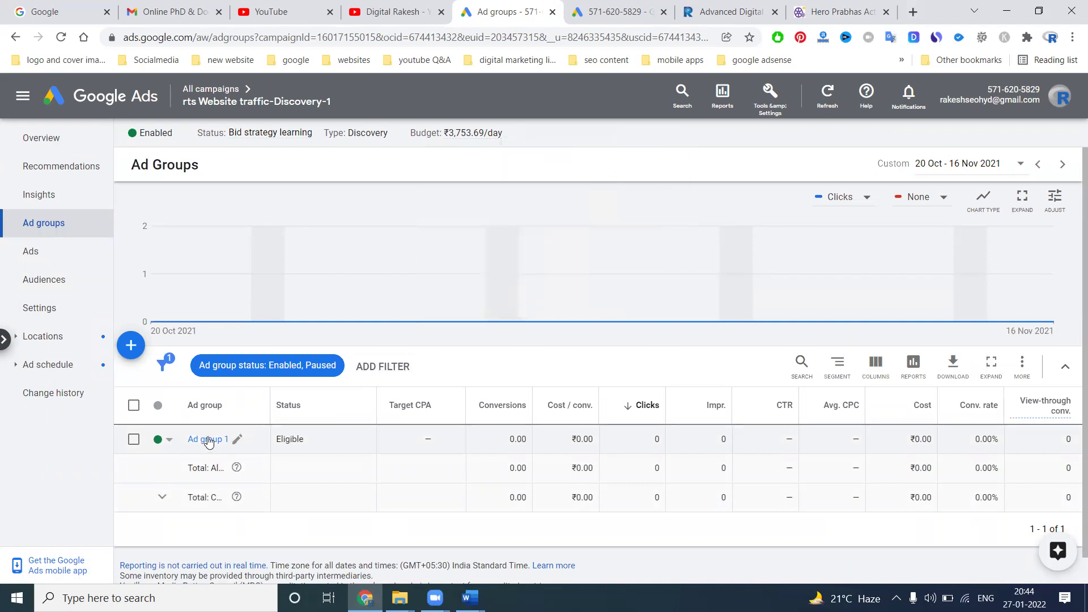
click(213, 110)
click(196, 140)
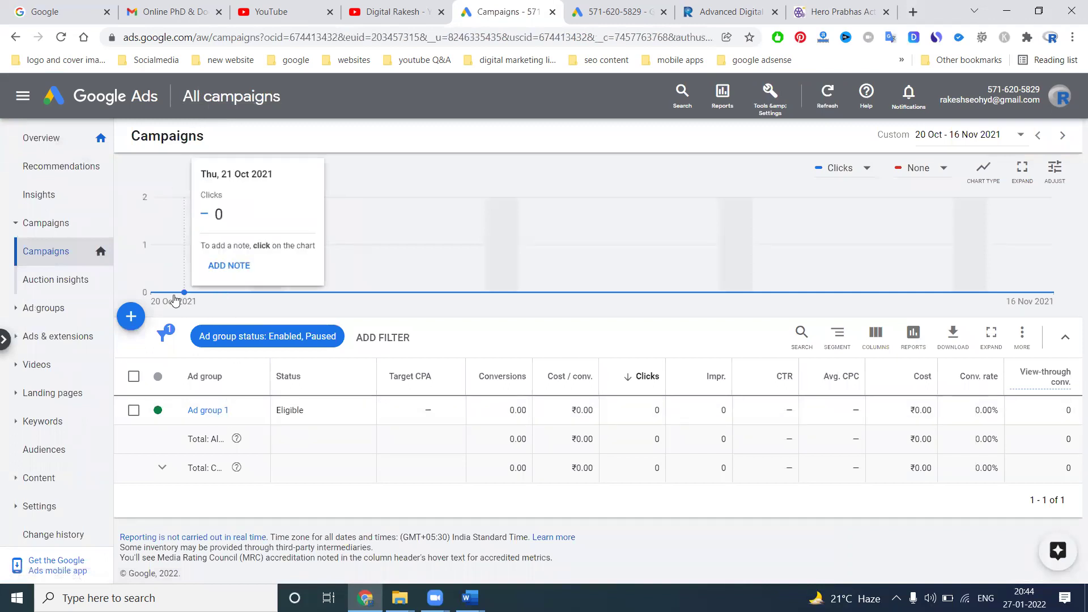
click(208, 411)
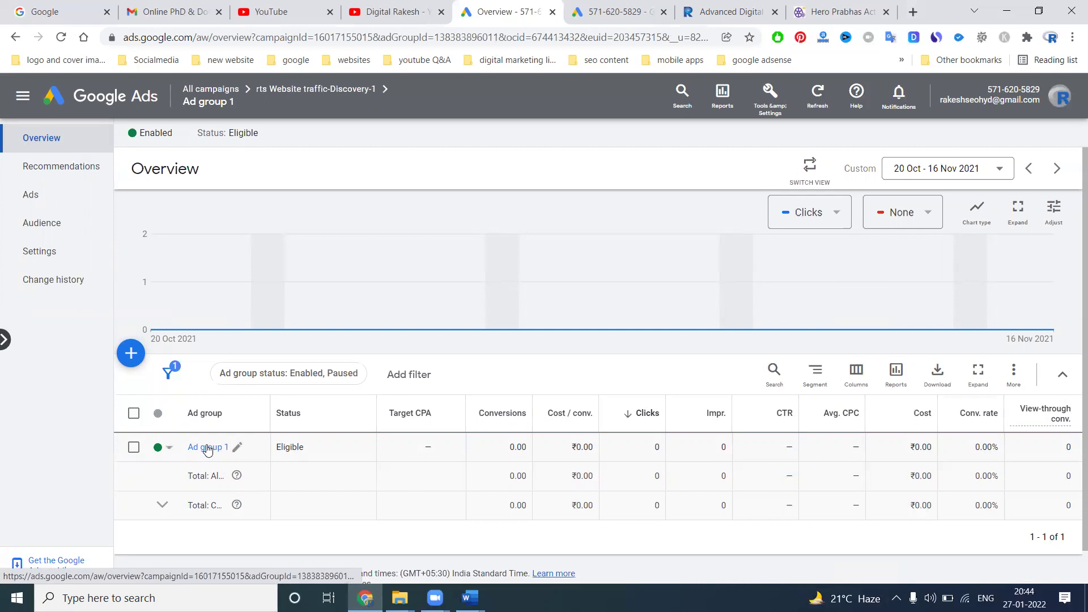
click(221, 106)
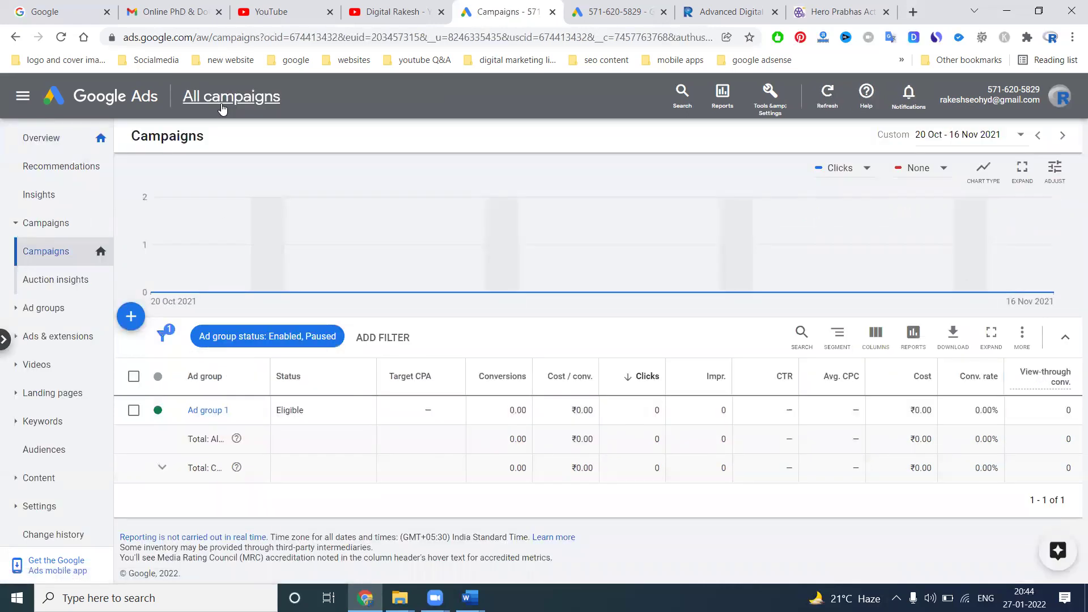
click(60, 251)
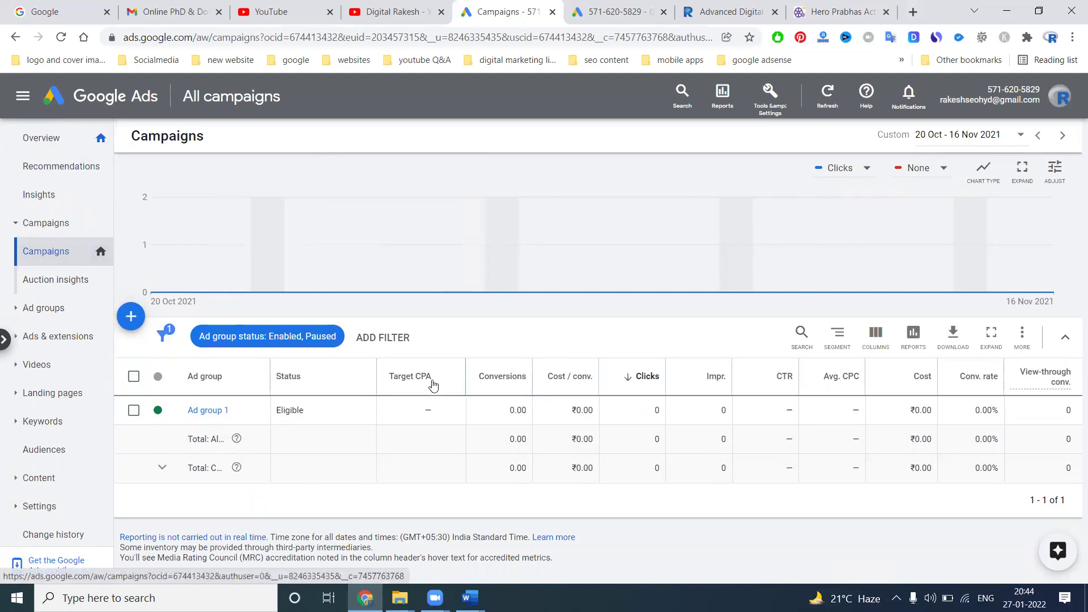
mouse_move(446, 380)
click(392, 7)
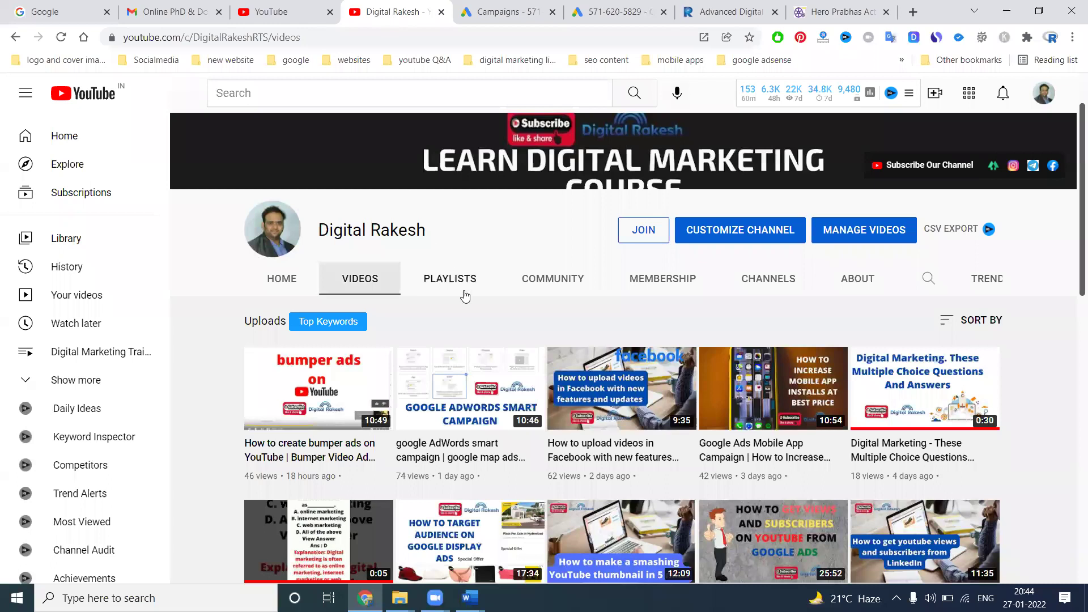